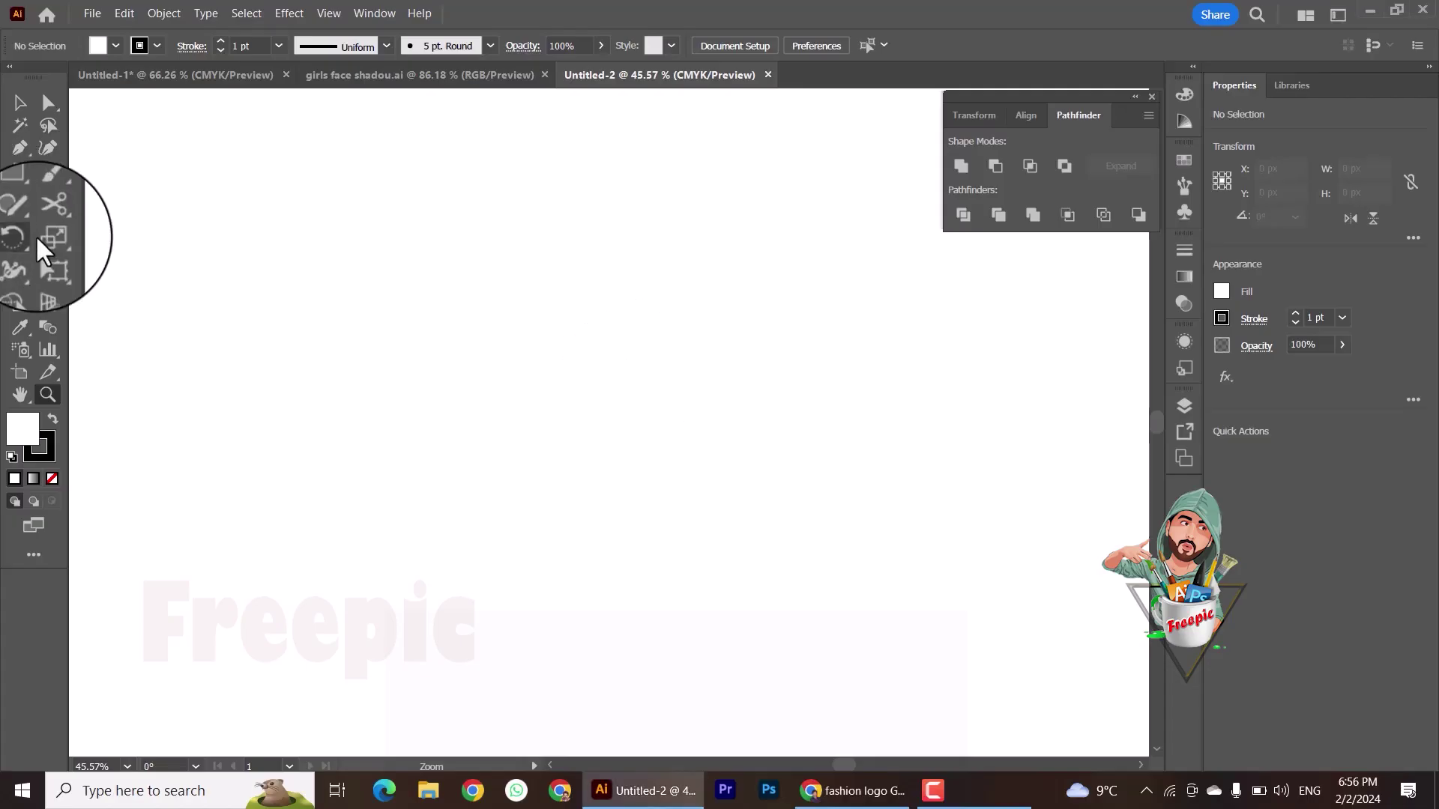
Step: Type a capital L on the artboard and scale it up to about 805 pt
click(20, 173)
click(458, 364)
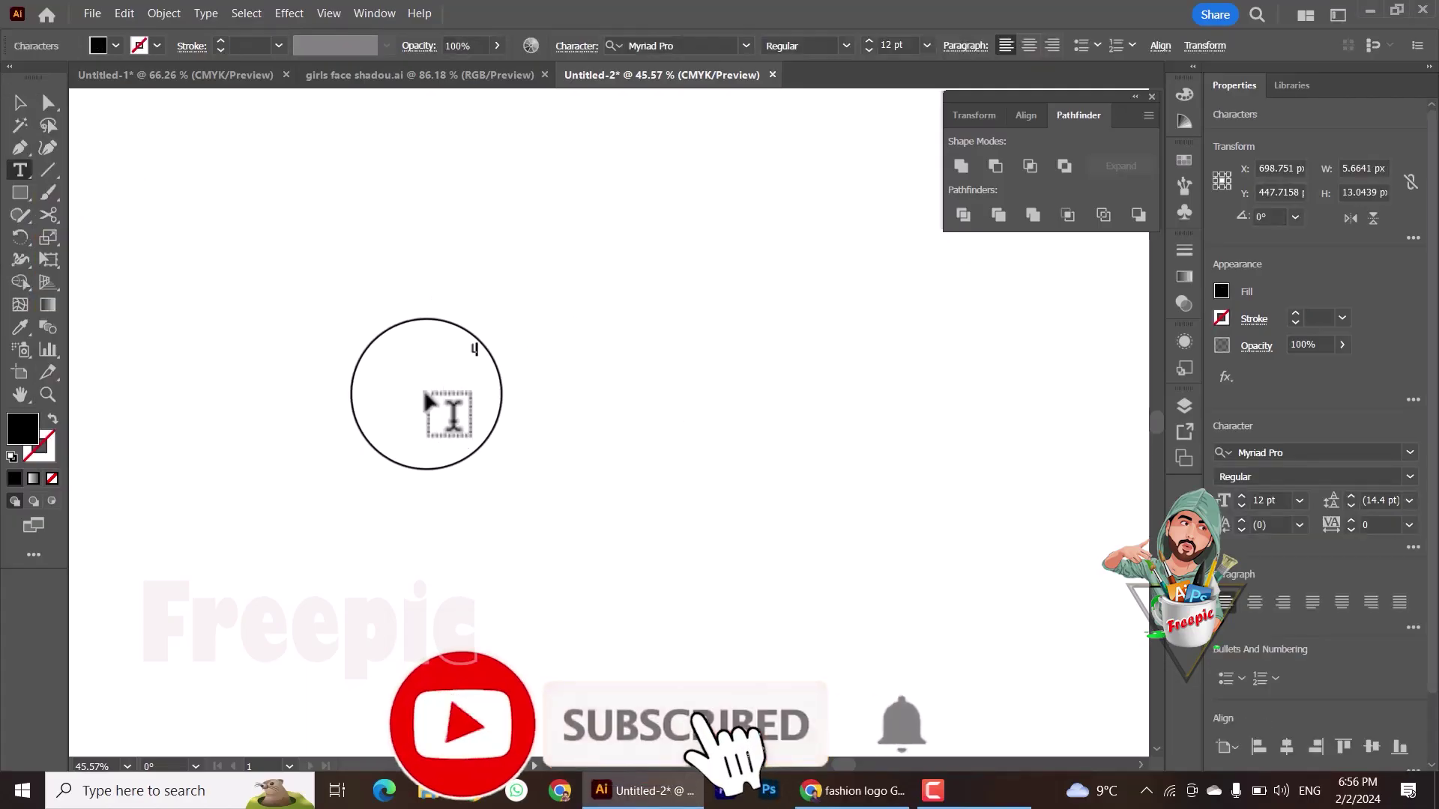
key(Escape)
drag(464, 366, 589, 411)
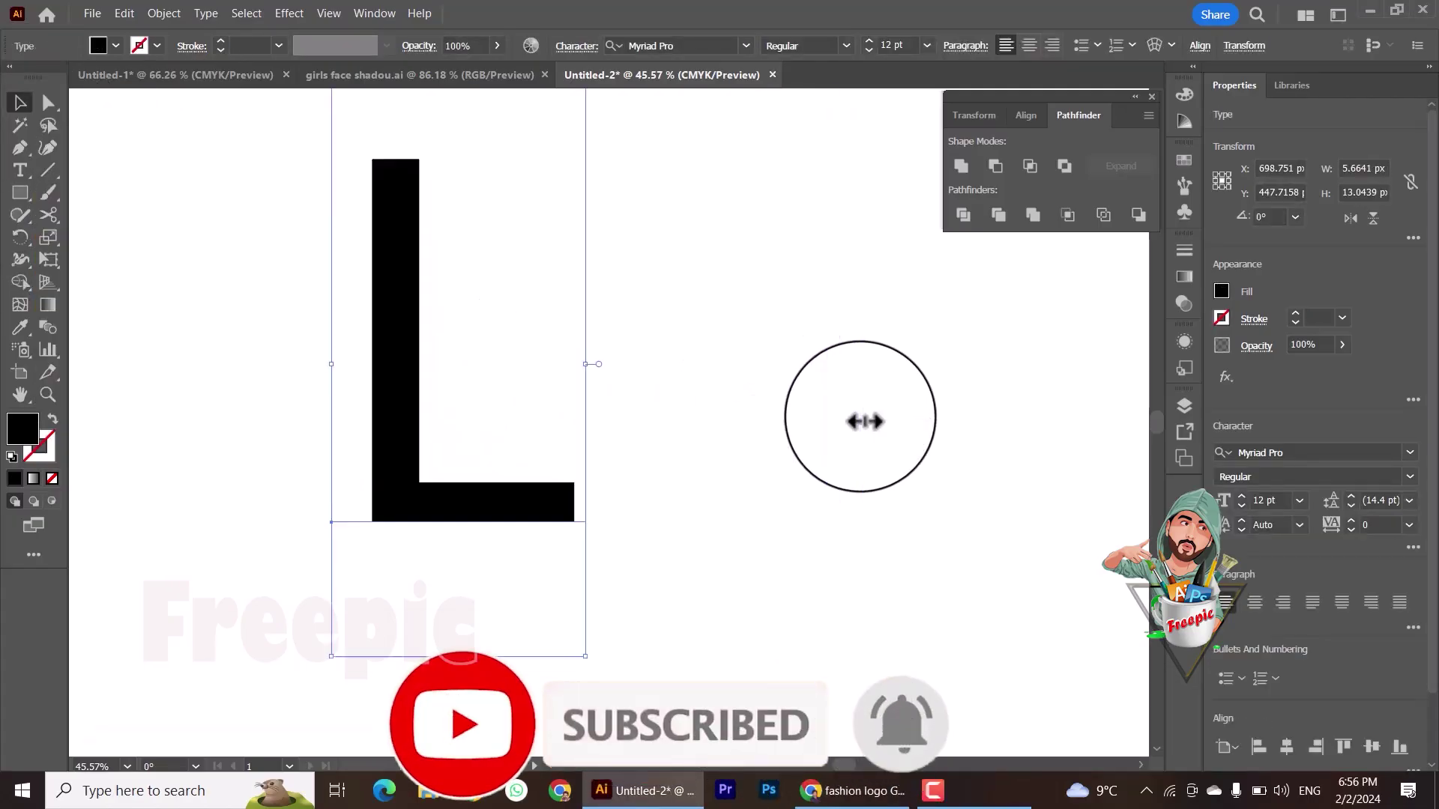
Step: Set the L in the Baskerville Old Face font
click(1409, 453)
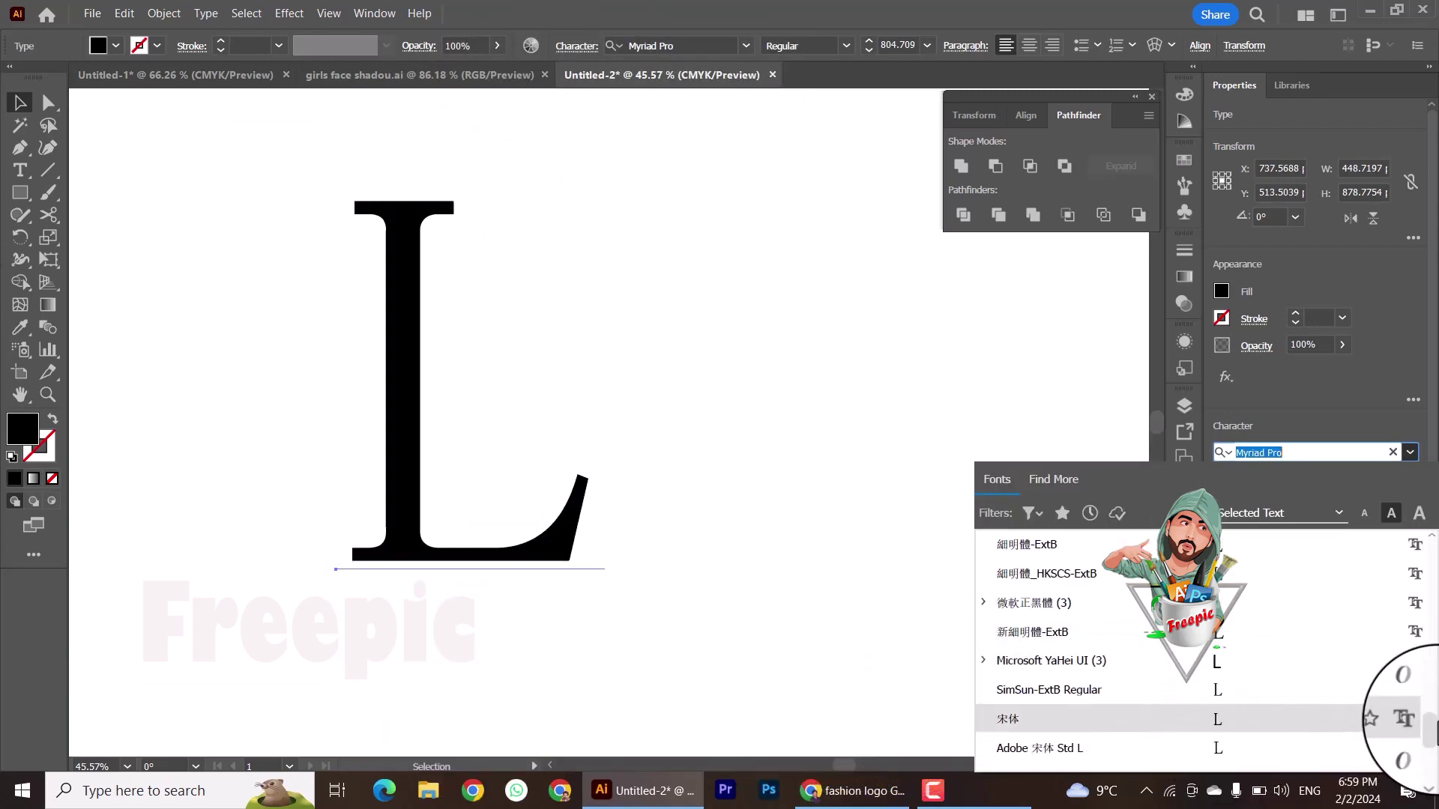
scroll(1424, 567, up, 3)
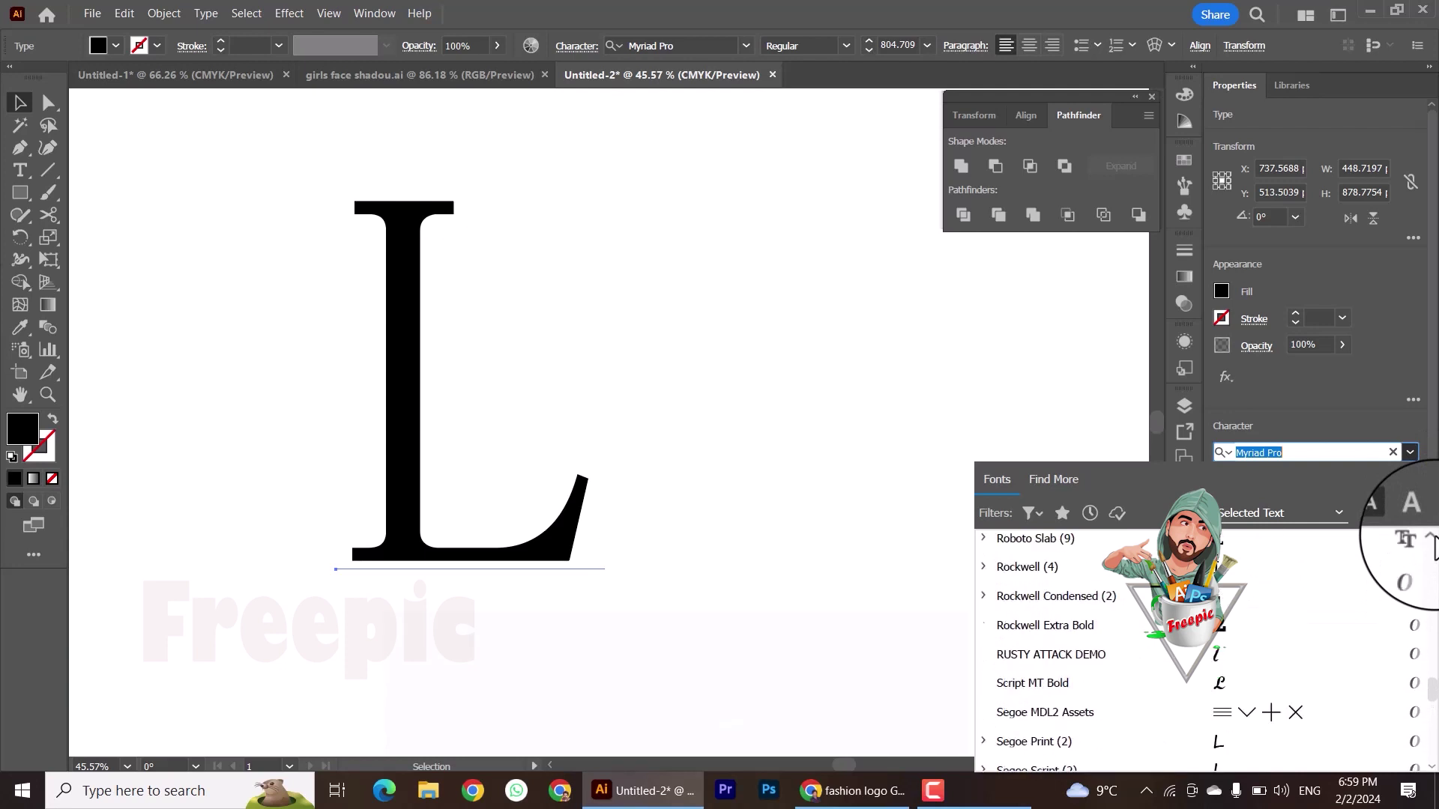
scroll(1432, 547, up, 5)
scroll(1432, 517, up, 3)
scroll(1432, 637, down, 2)
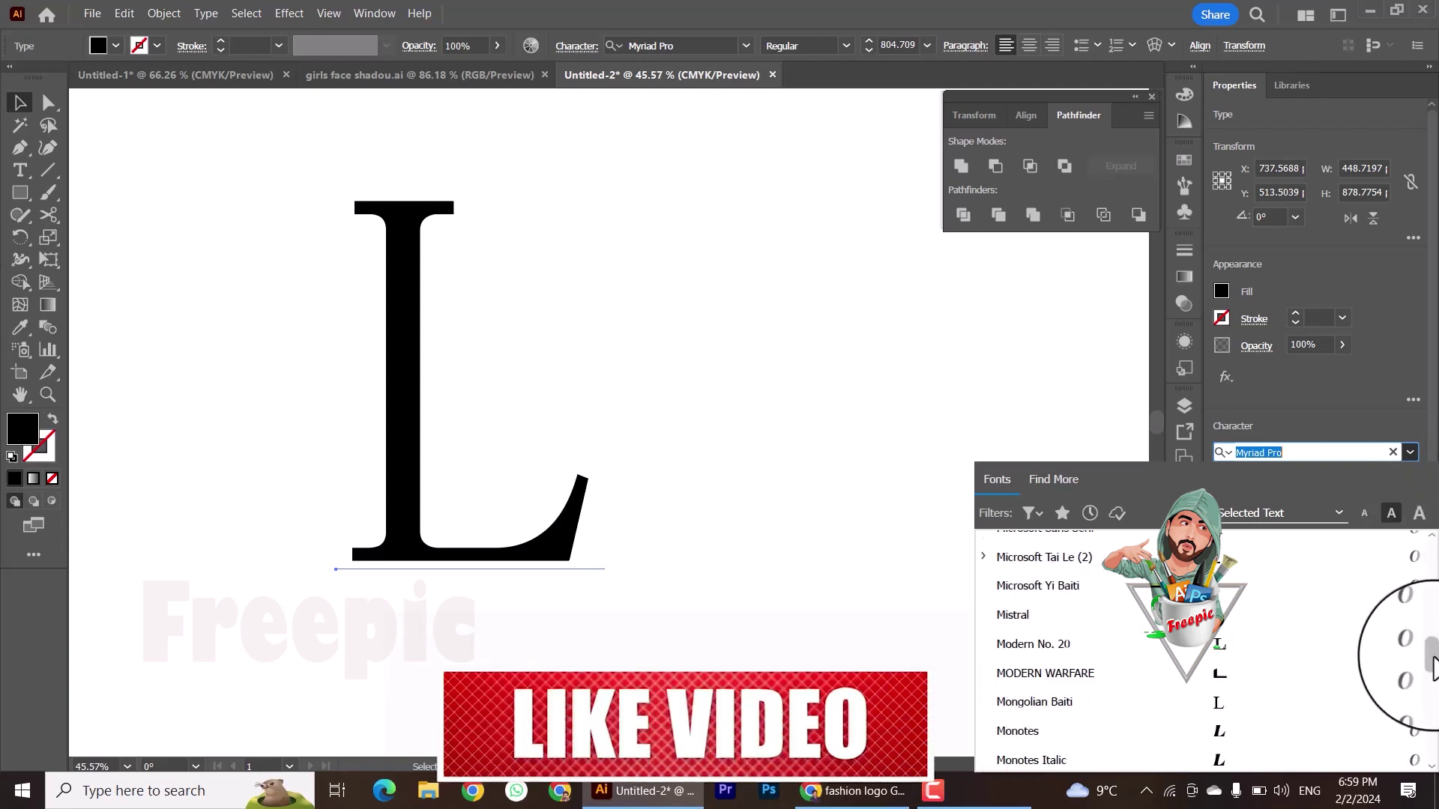
click(1255, 542)
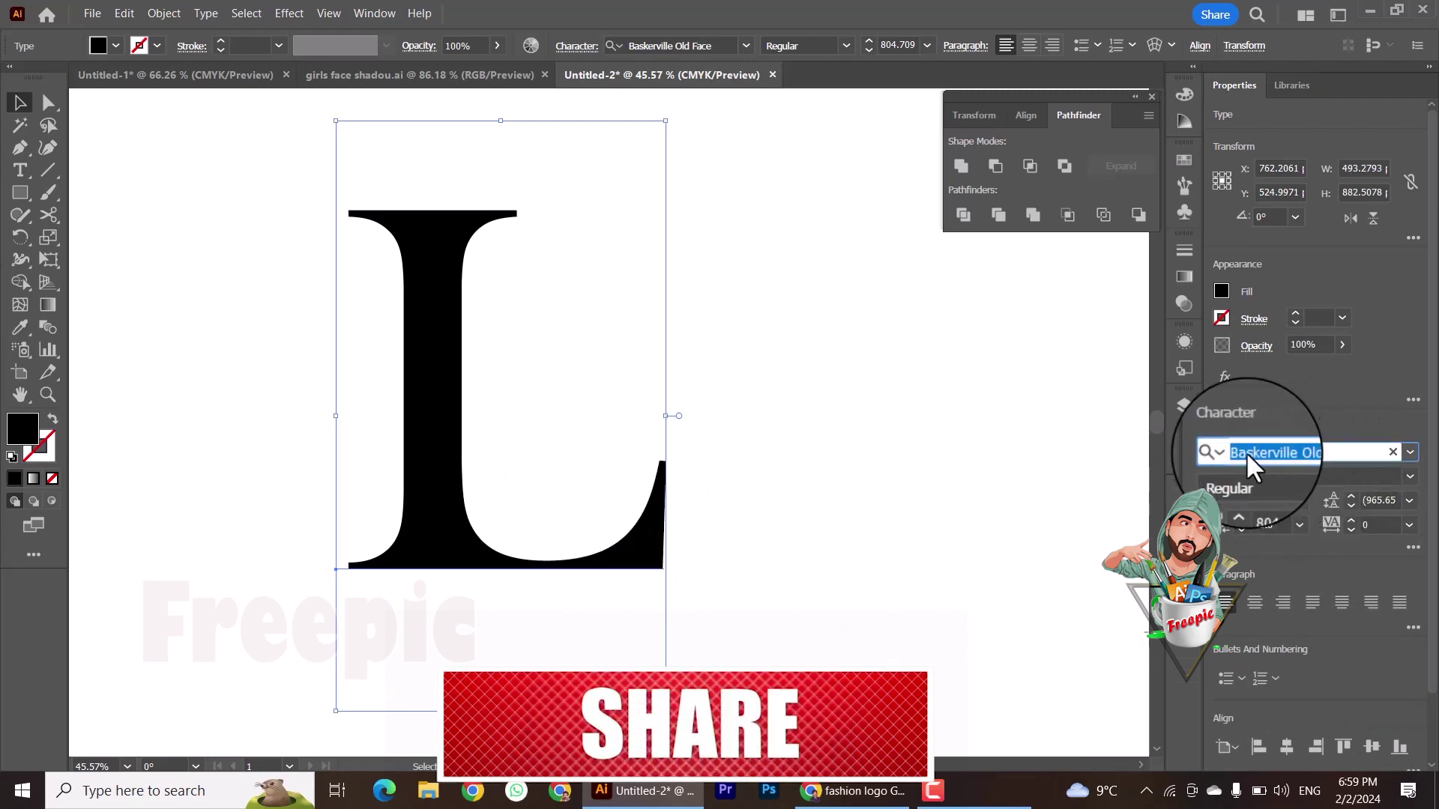
right_click(449, 411)
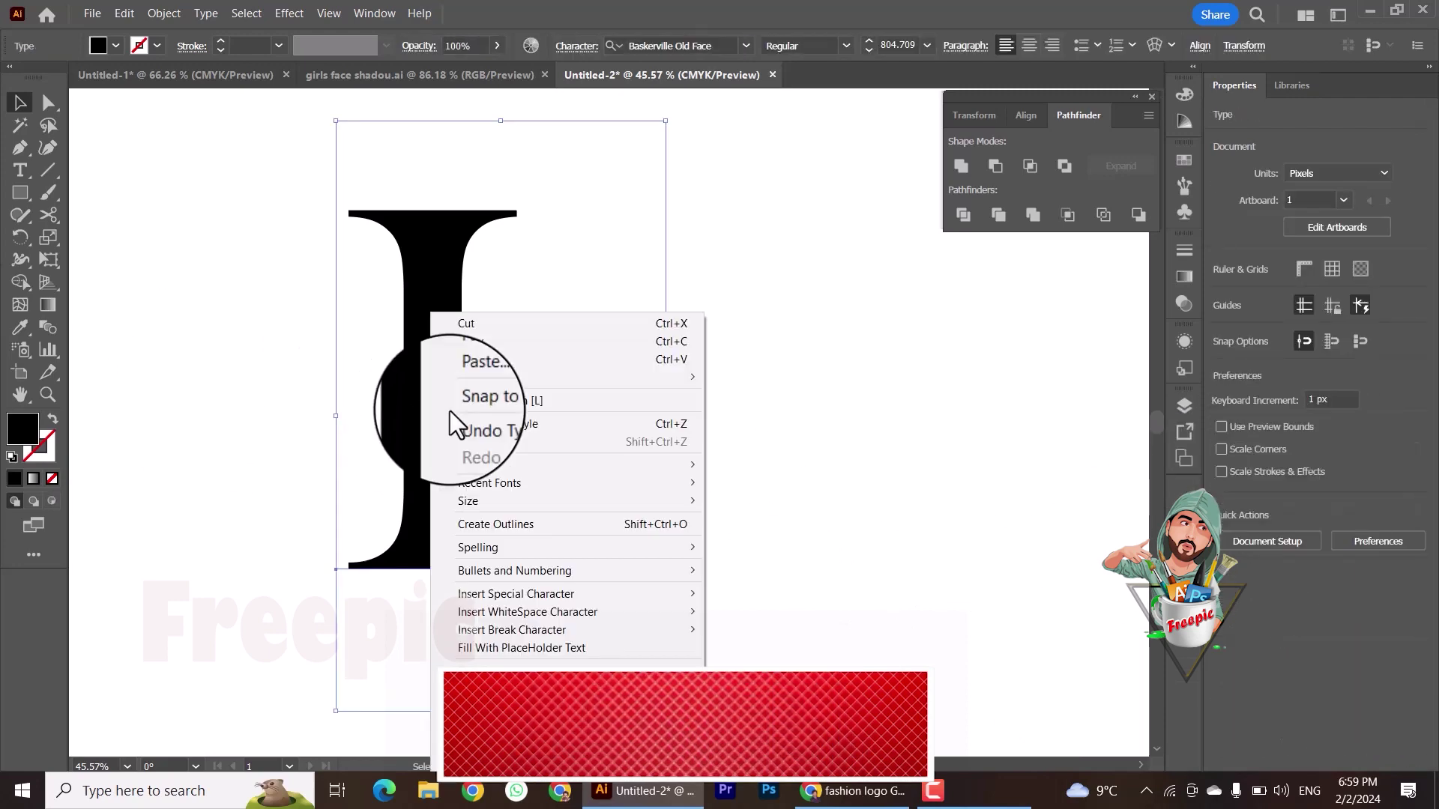
Step: Convert the L to outlines with Create Outlines
click(475, 529)
right_click(466, 519)
click(298, 427)
Step: Draw an unfilled black curved path along the L's top edge and down its stem
click(19, 148)
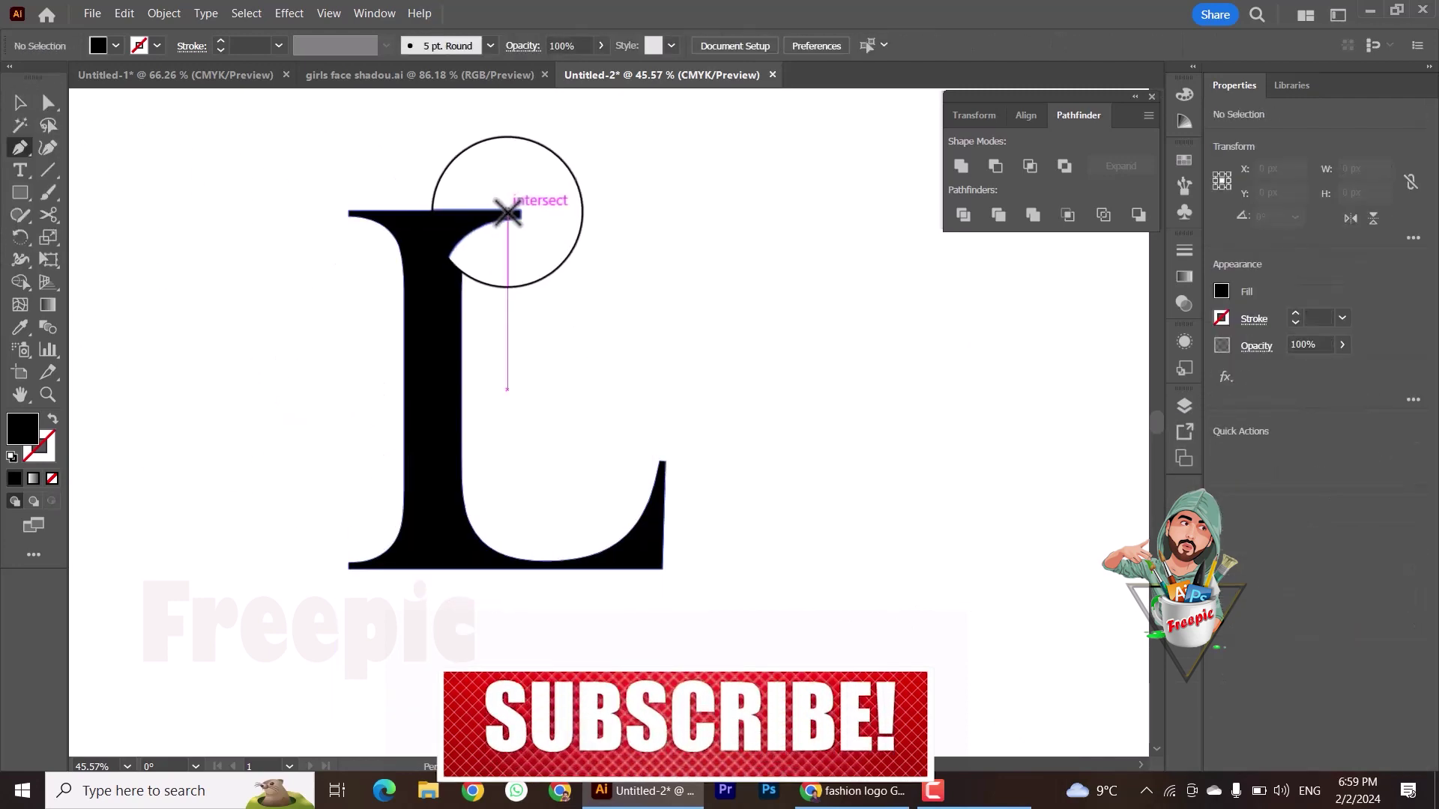
key(v)
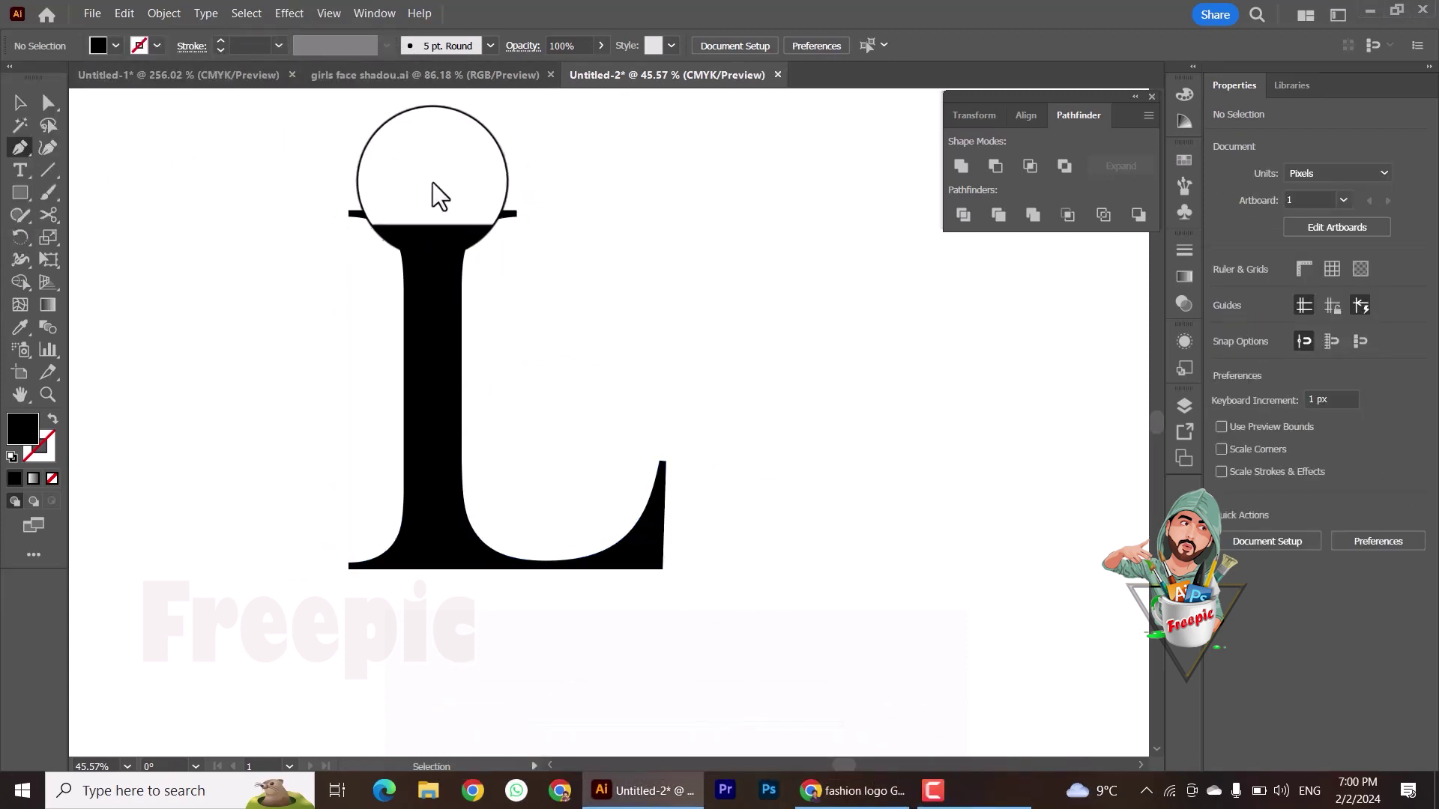
drag(433, 182, 464, 212)
click(511, 214)
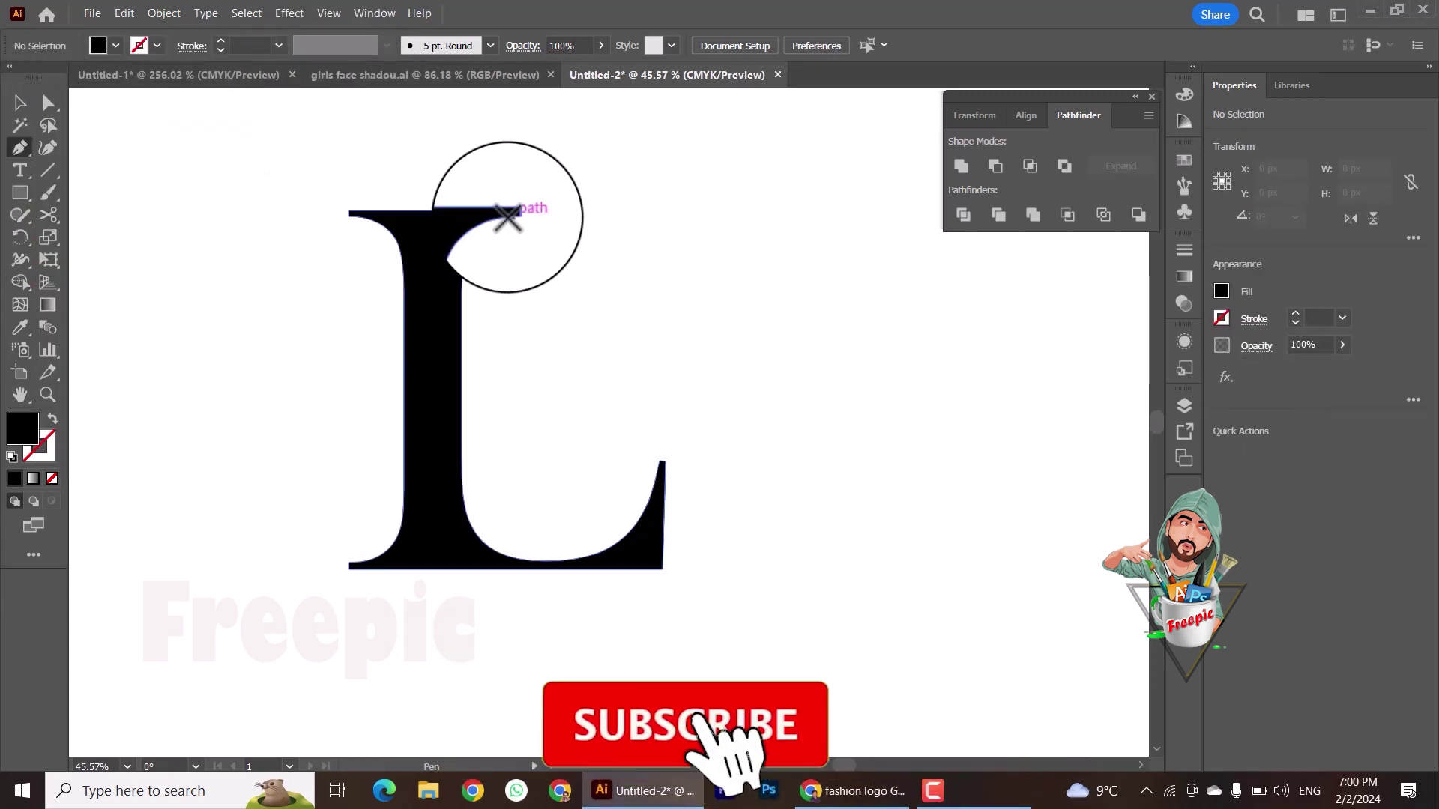
click(434, 214)
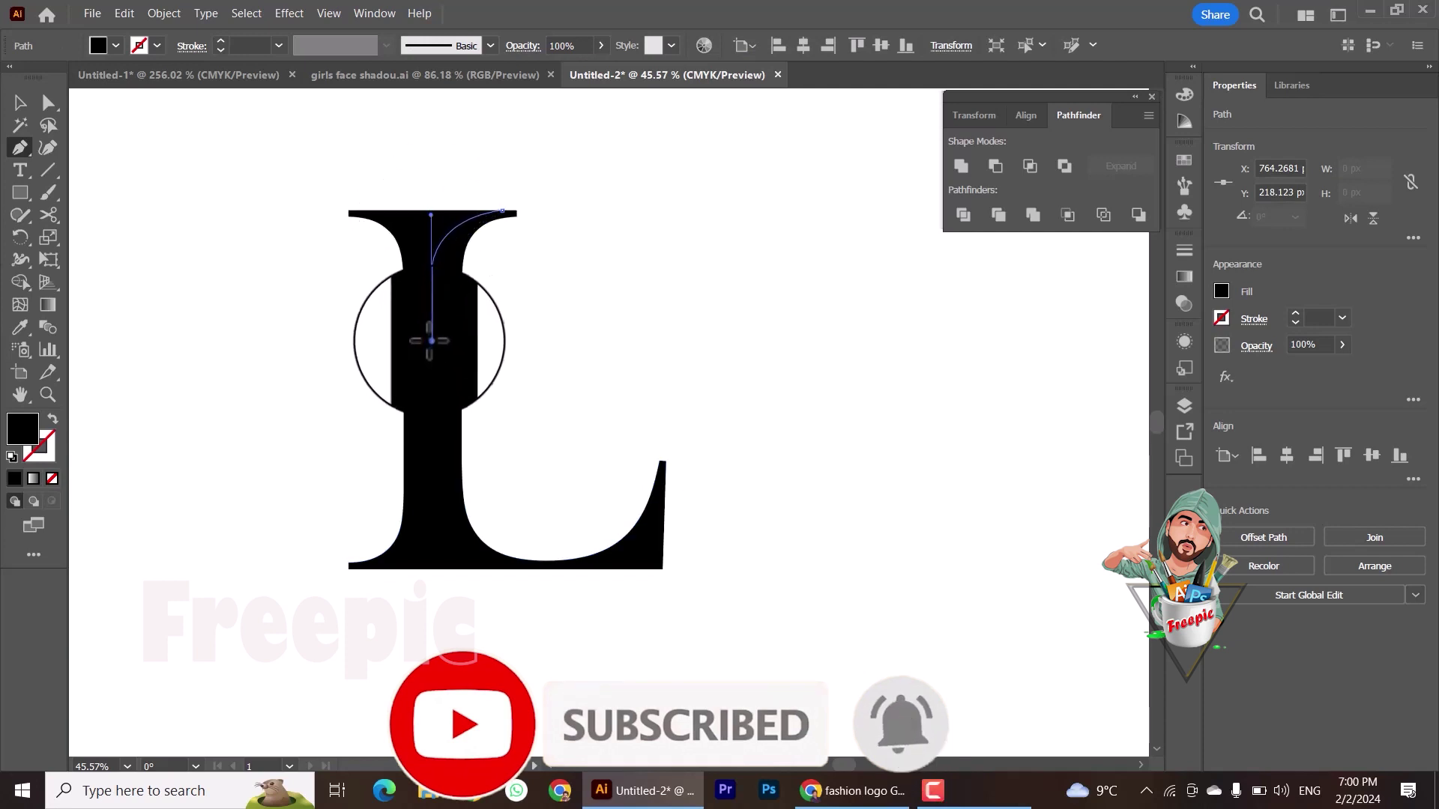
drag(428, 343, 408, 553)
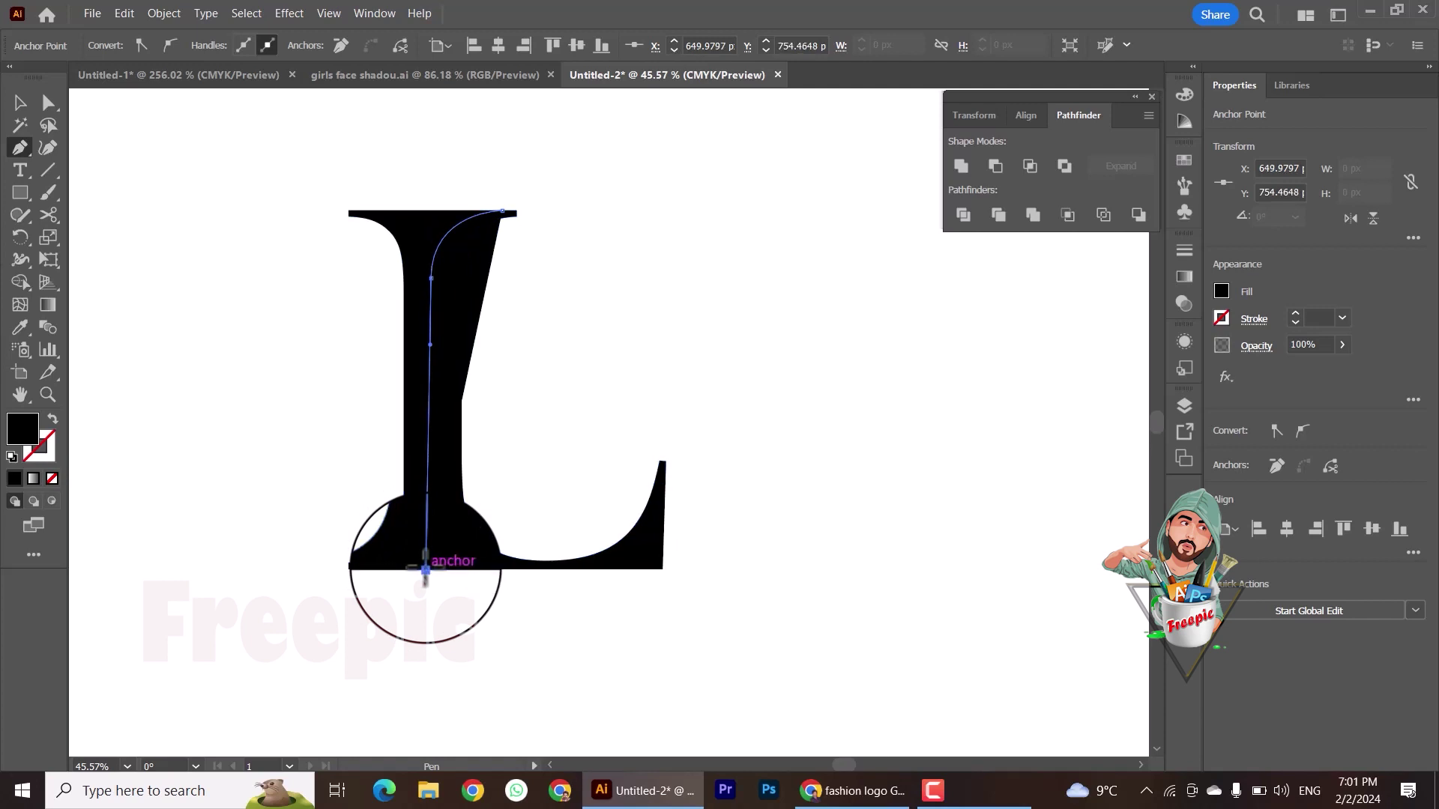
click(51, 418)
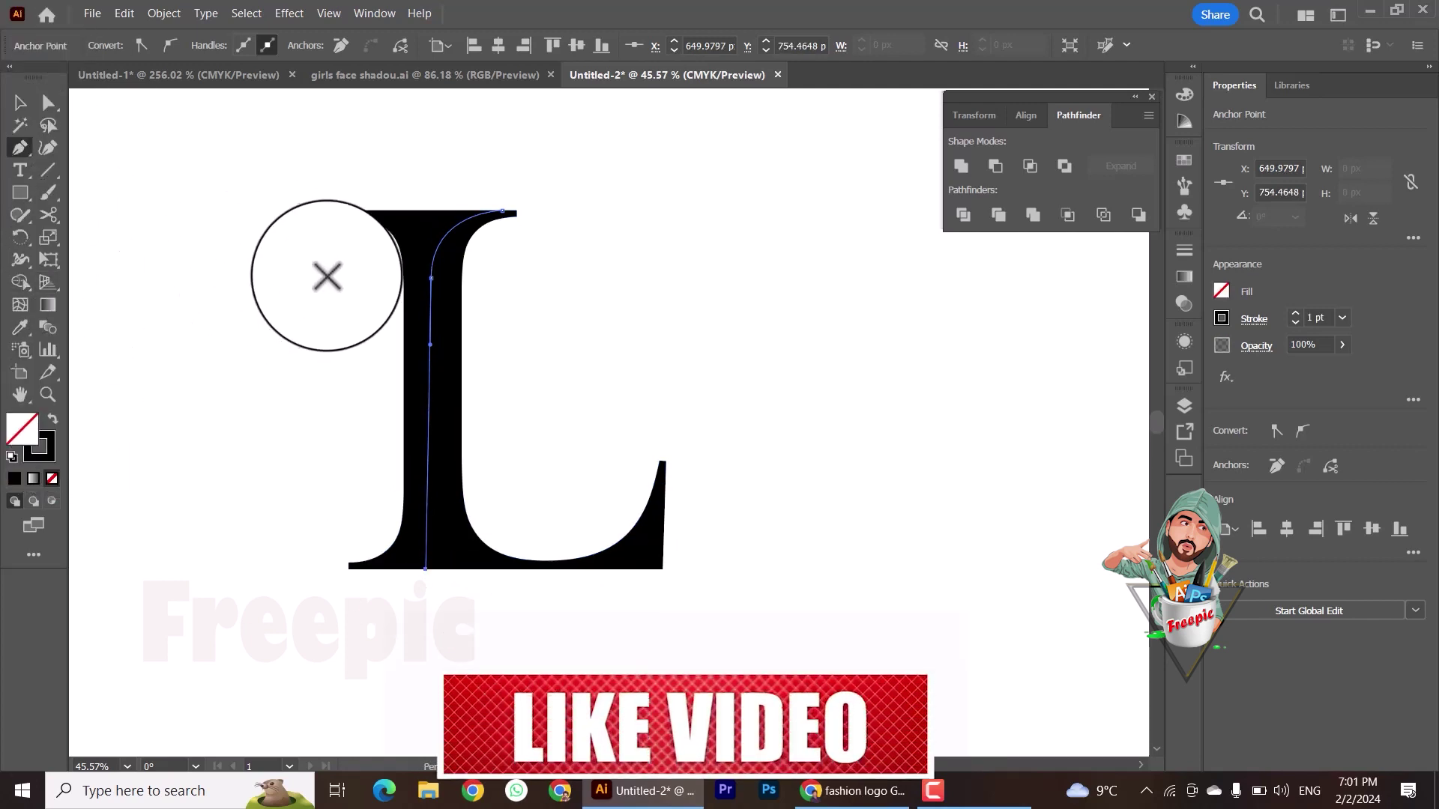
drag(420, 492, 421, 472)
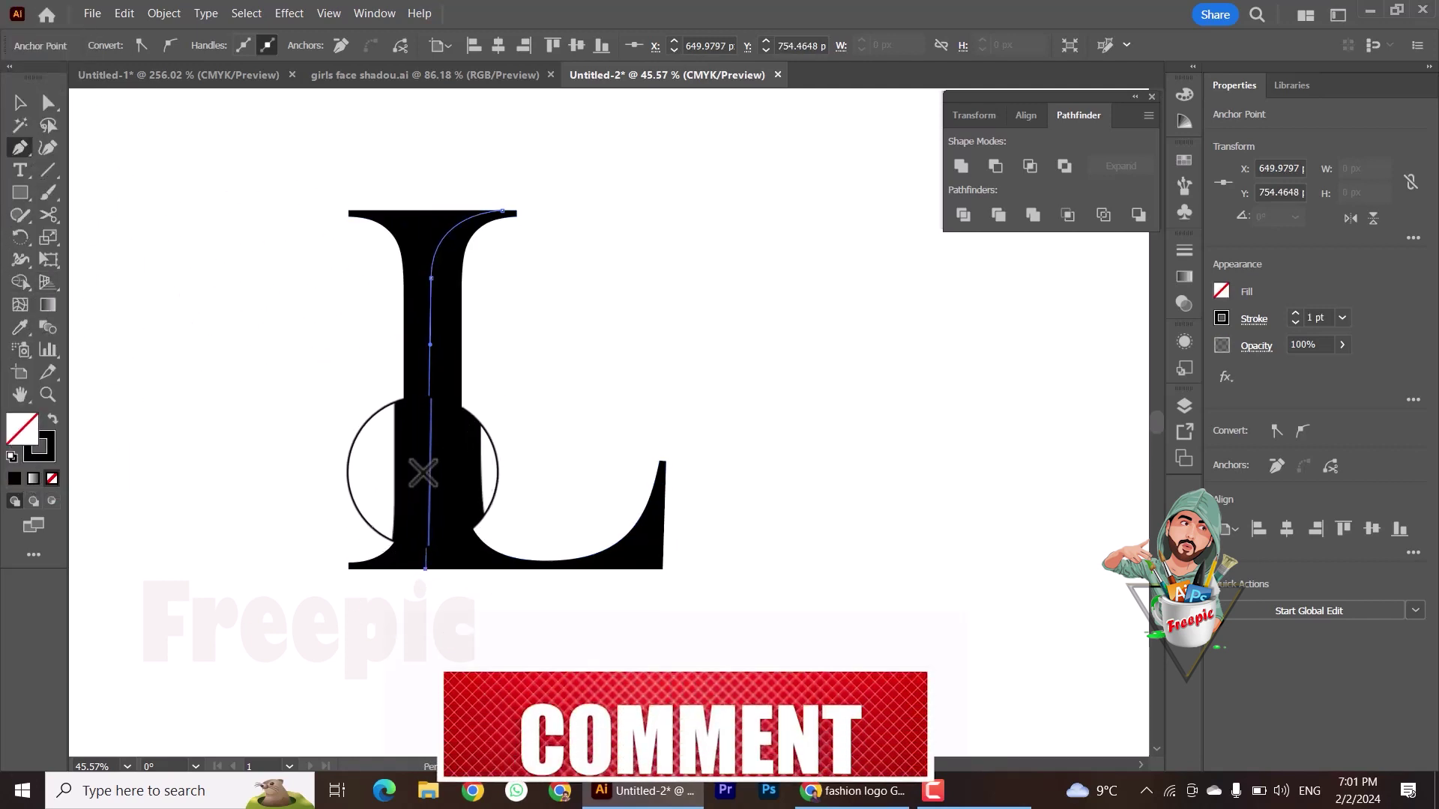
Step: Draw a curved path from the stem along the L's base to its top-right tip
click(404, 469)
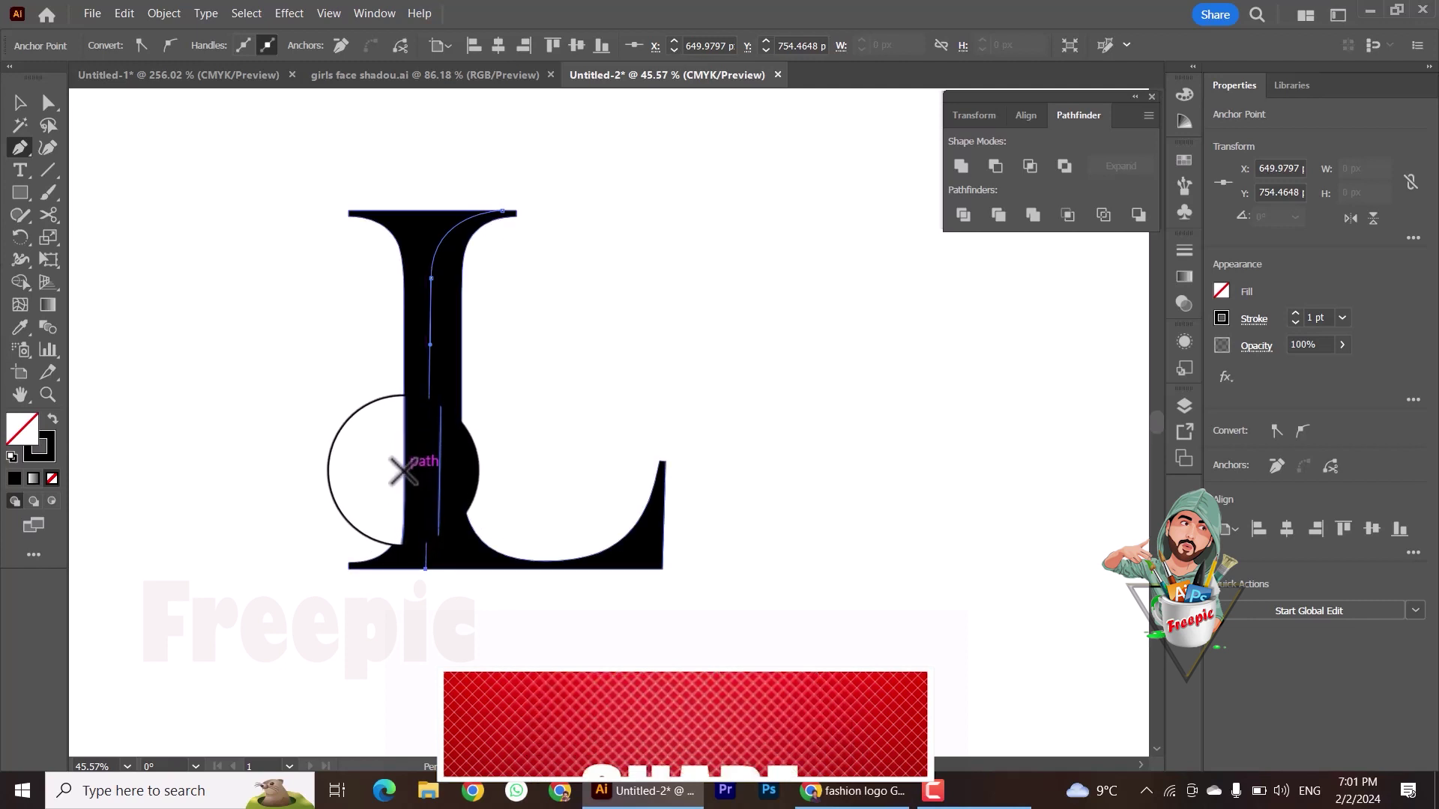
drag(539, 567, 630, 567)
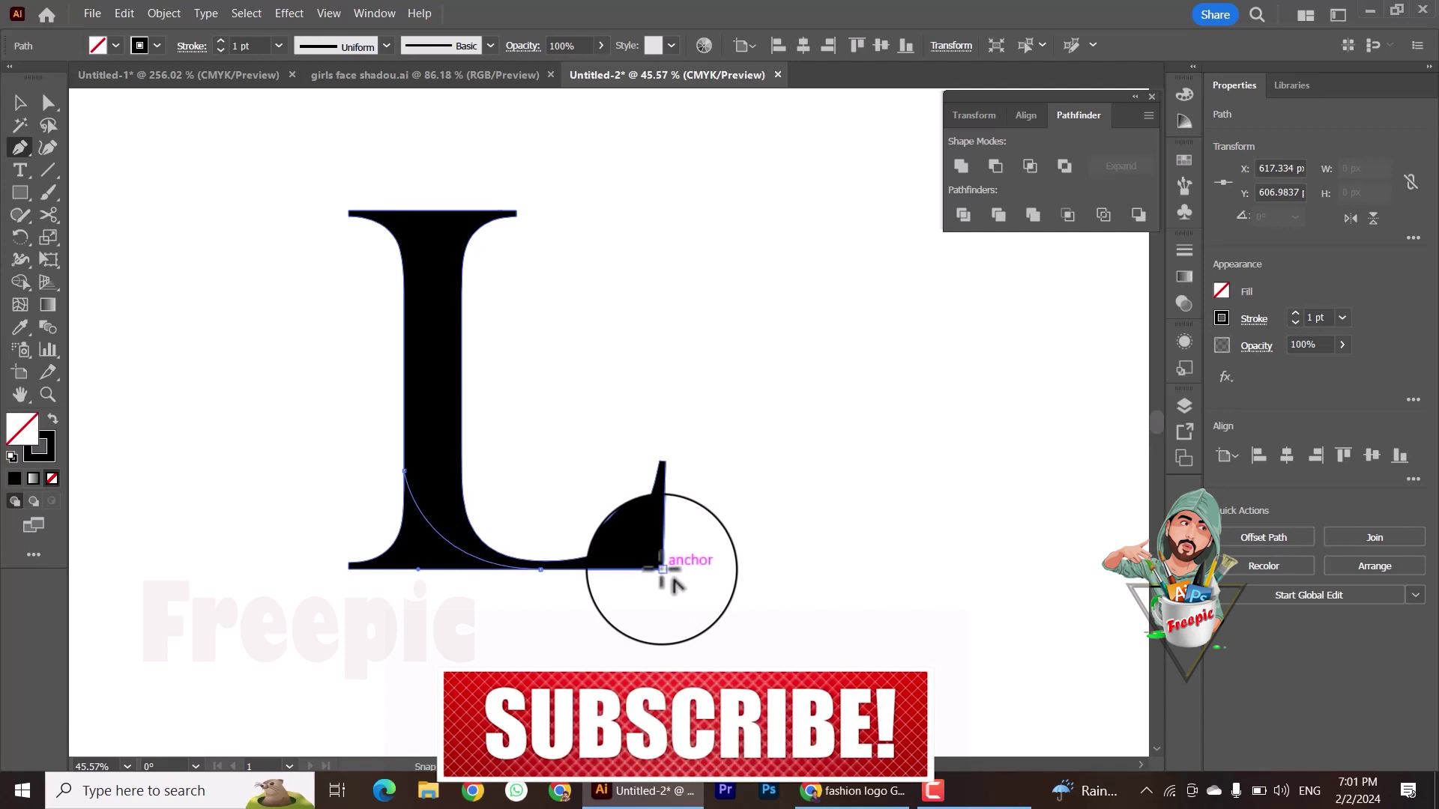
click(661, 569)
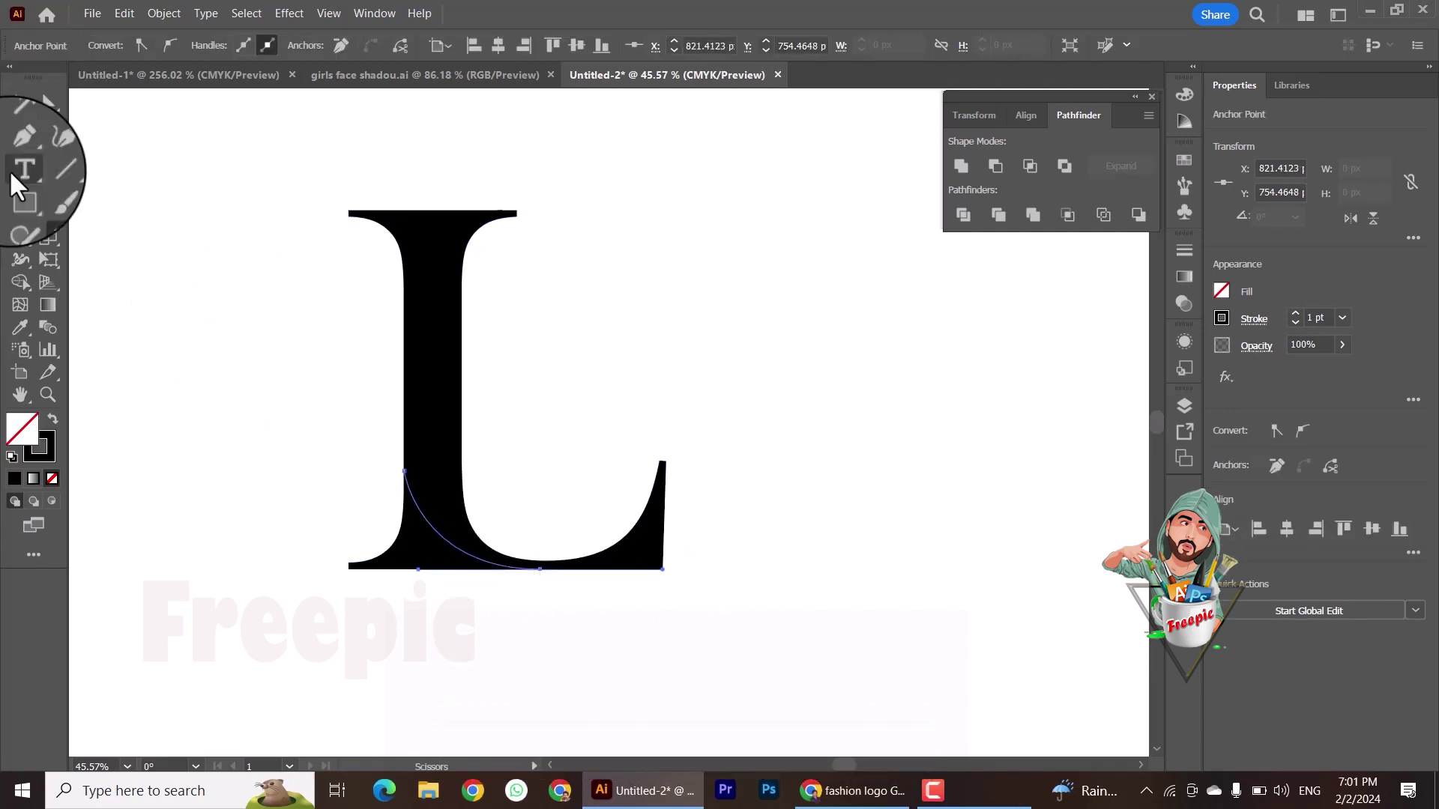
click(662, 472)
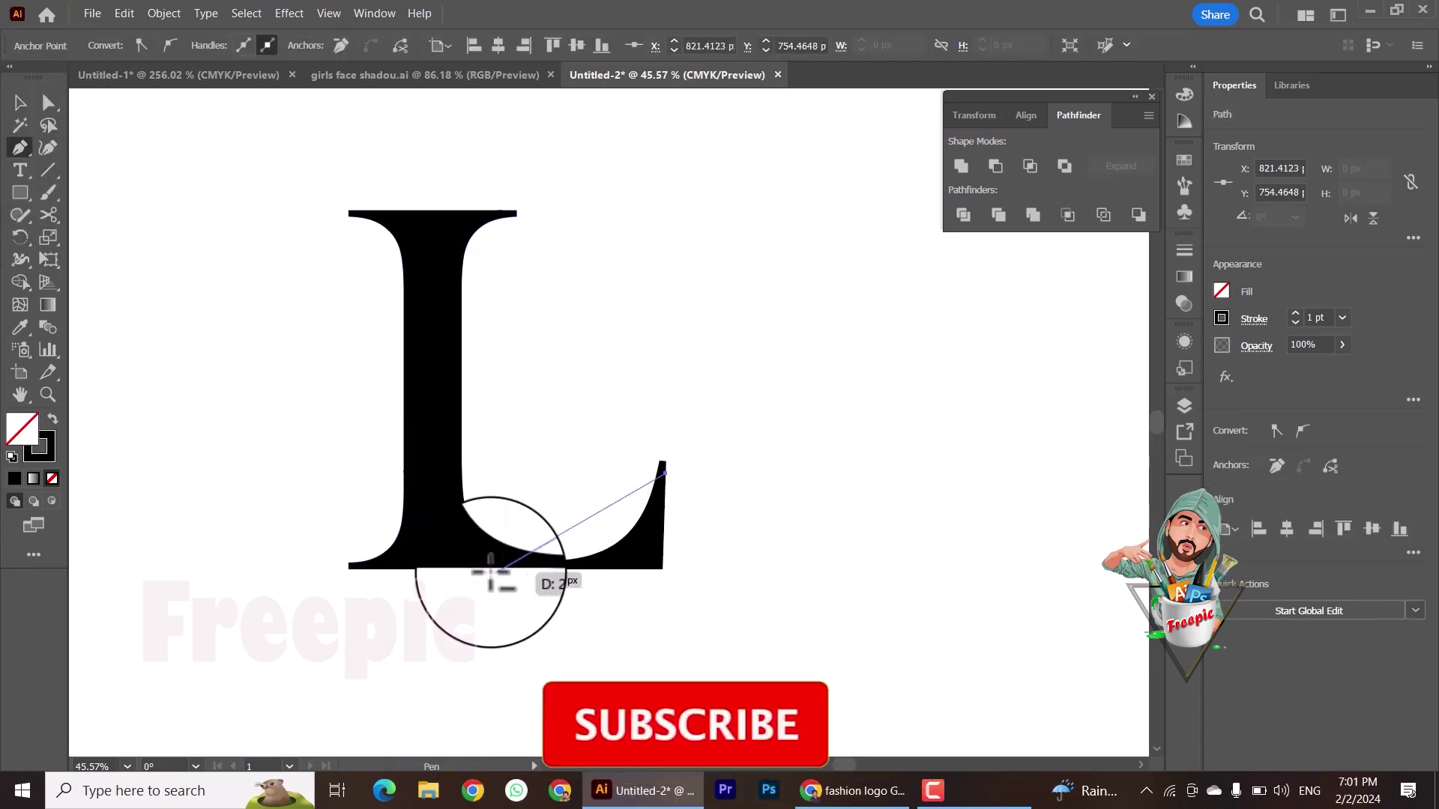
drag(517, 569, 519, 569)
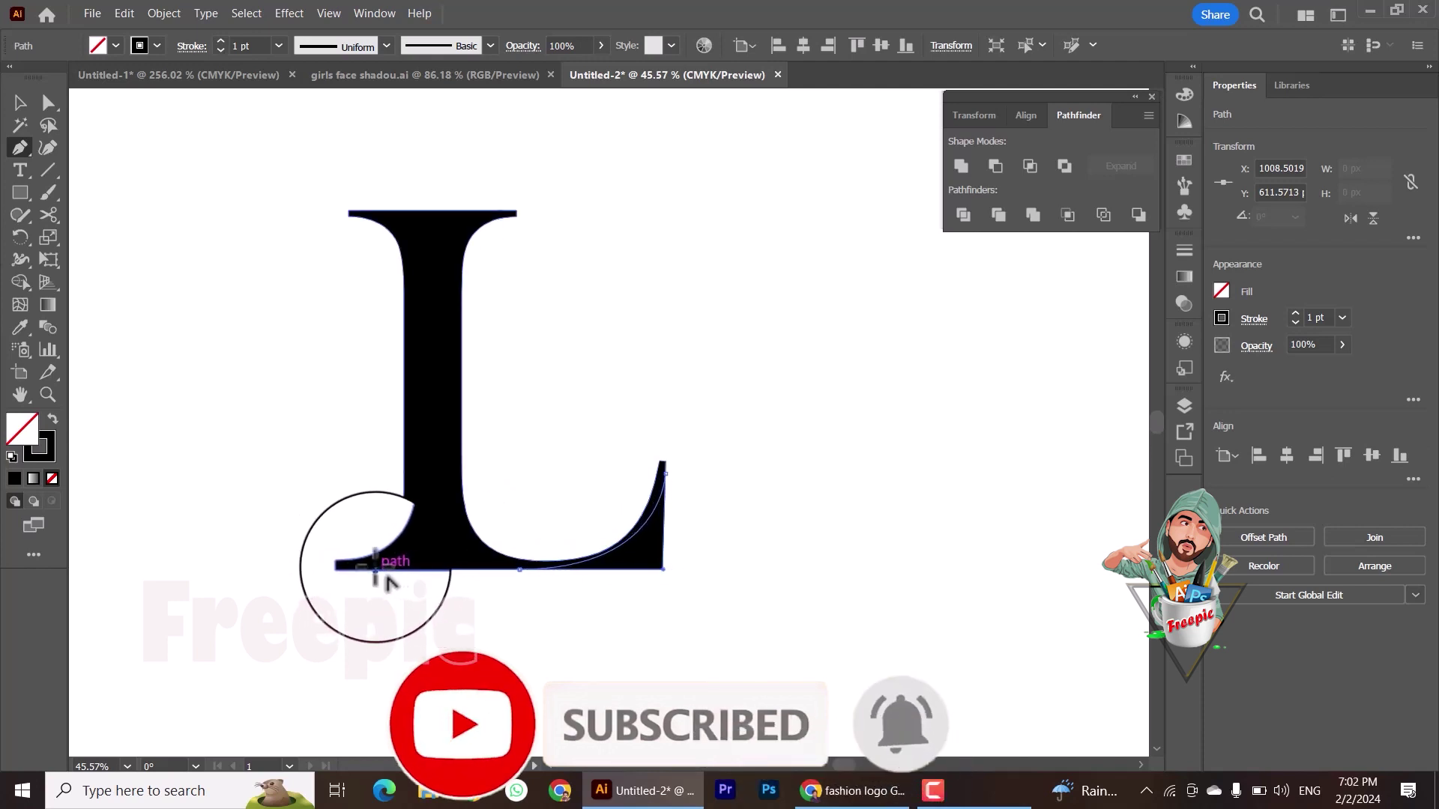
drag(374, 571, 302, 538)
Step: Undo the last Curvature edit and switch to Outline view with Ctrl+Y
click(47, 148)
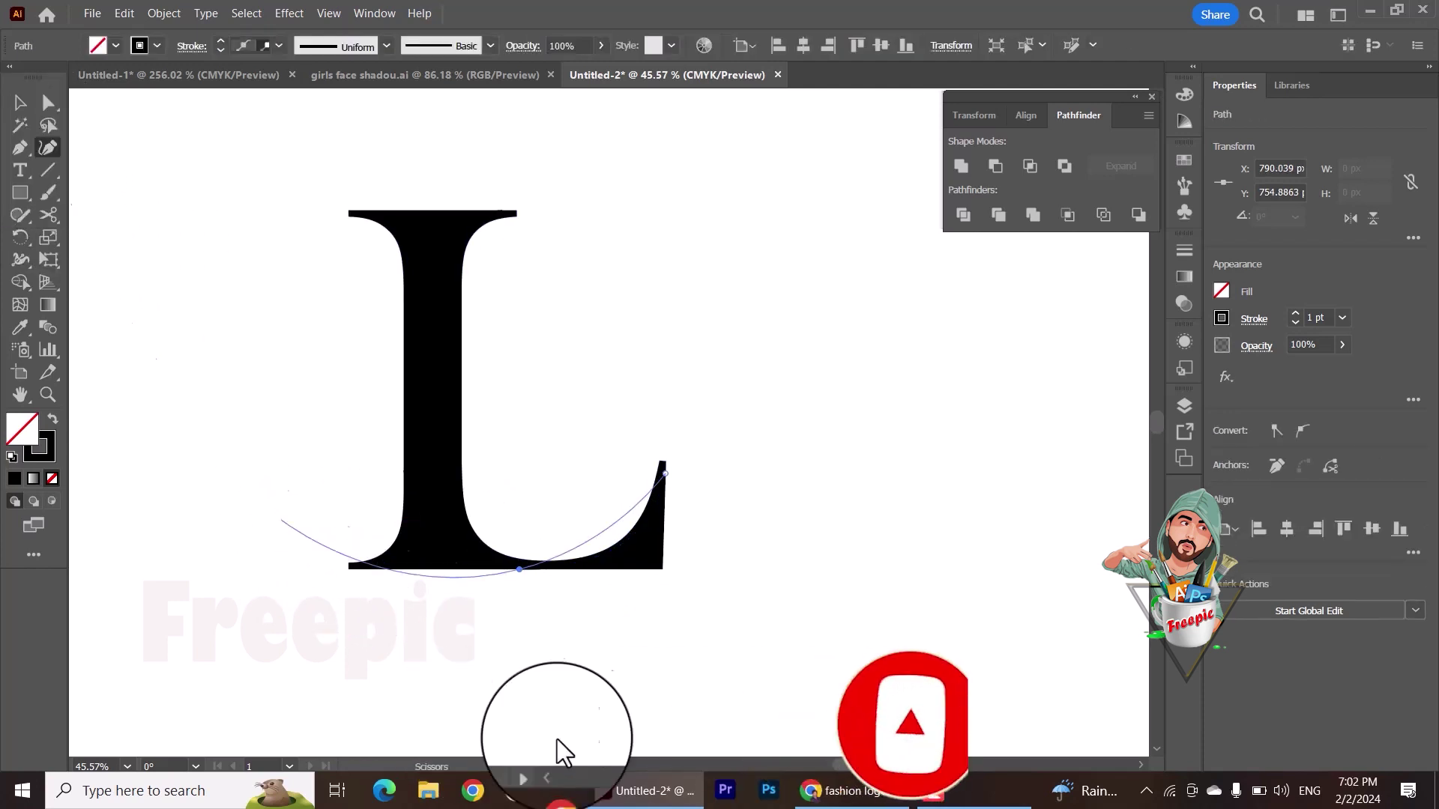
key(ctrl+z)
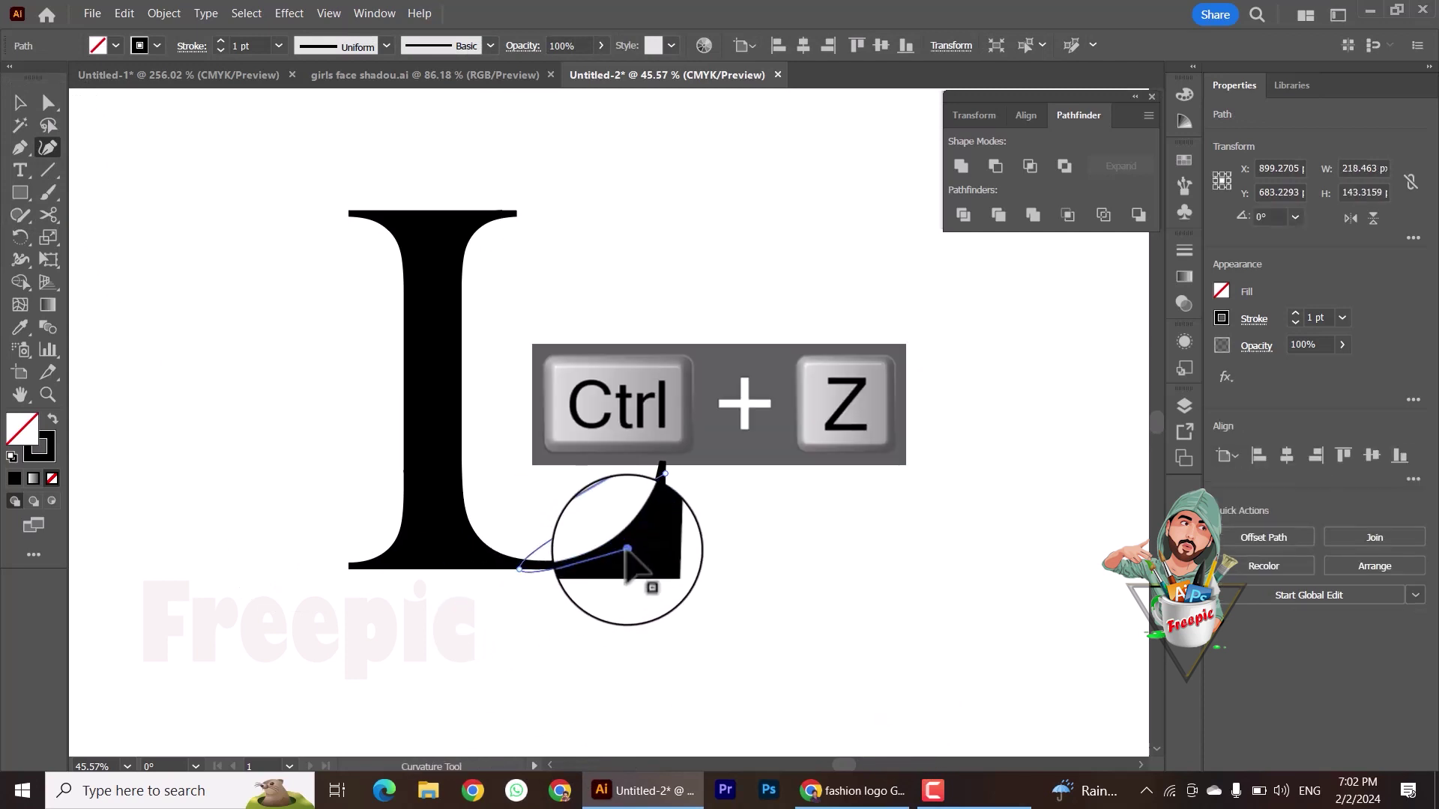
key(v)
key(ctrl+y)
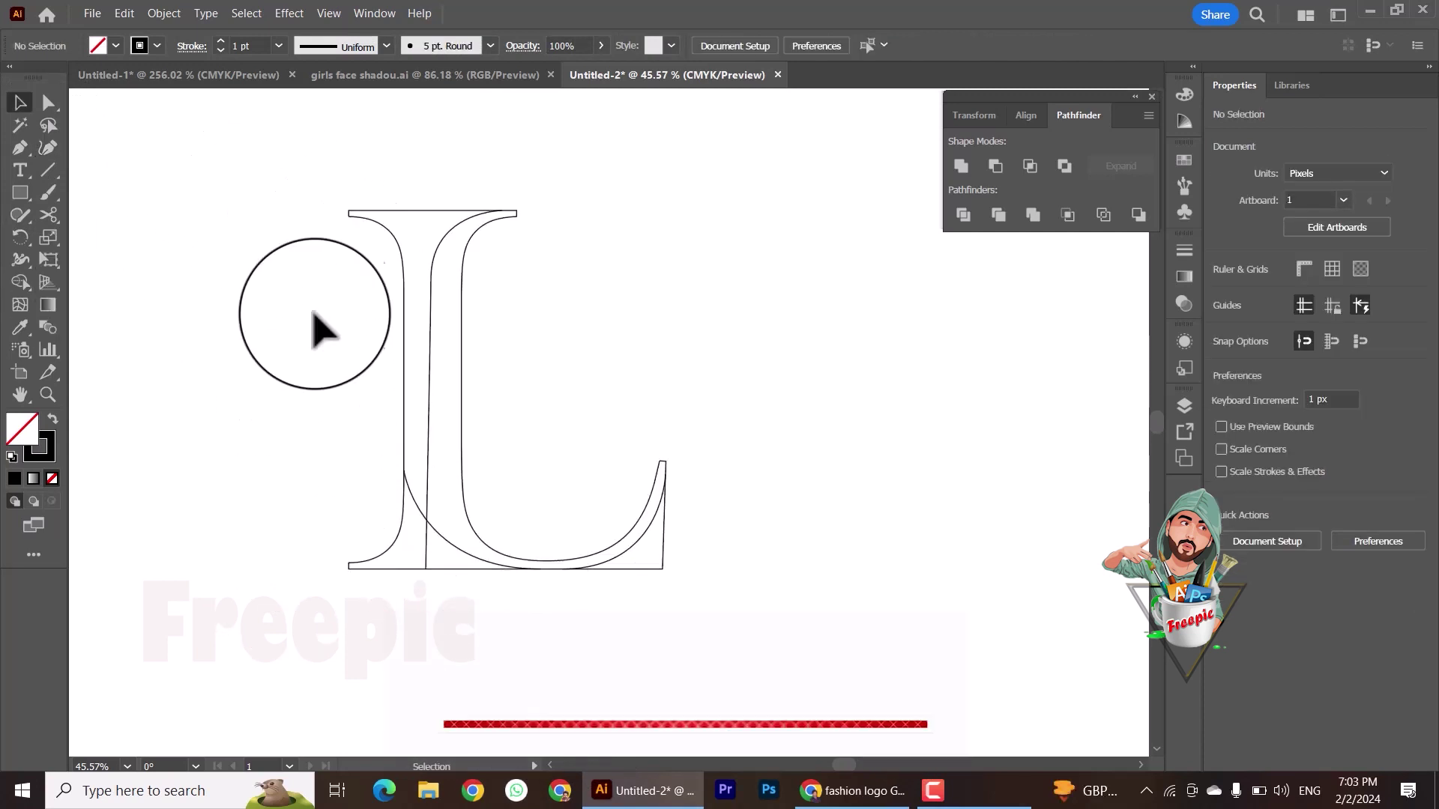
Step: Delete anchor points at the L's top-left serif and near its right tip
click(423, 218)
click(247, 314)
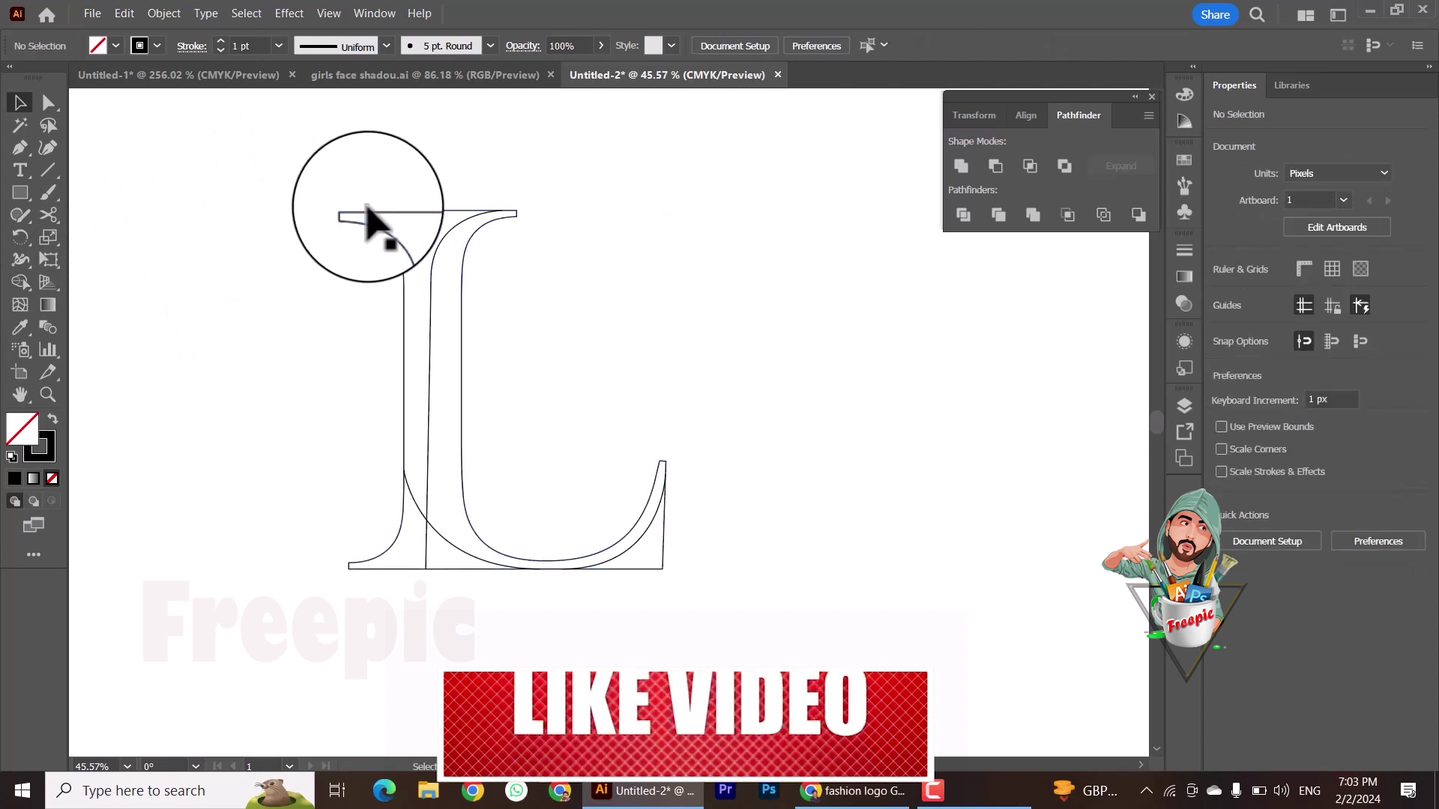
click(367, 215)
click(19, 147)
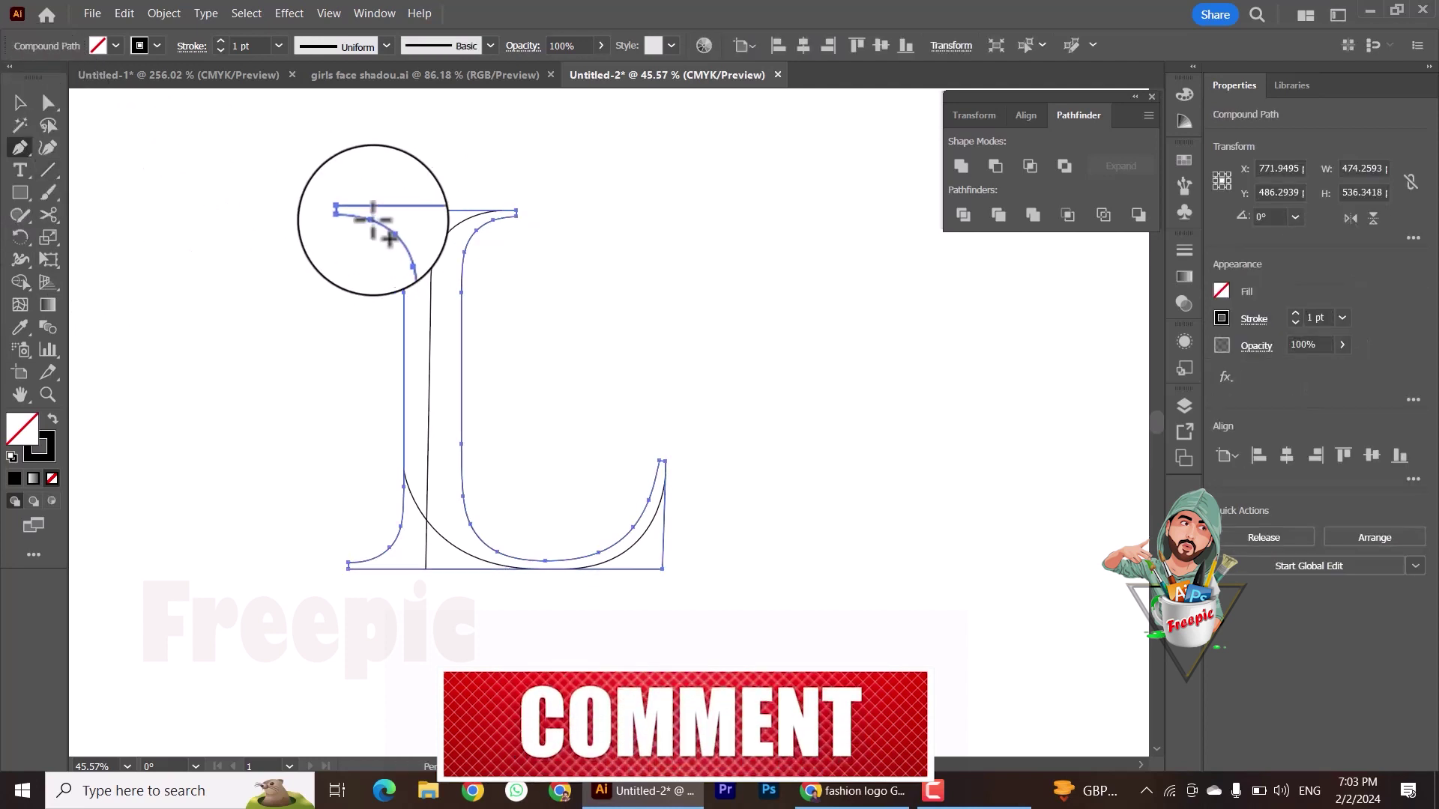
click(343, 209)
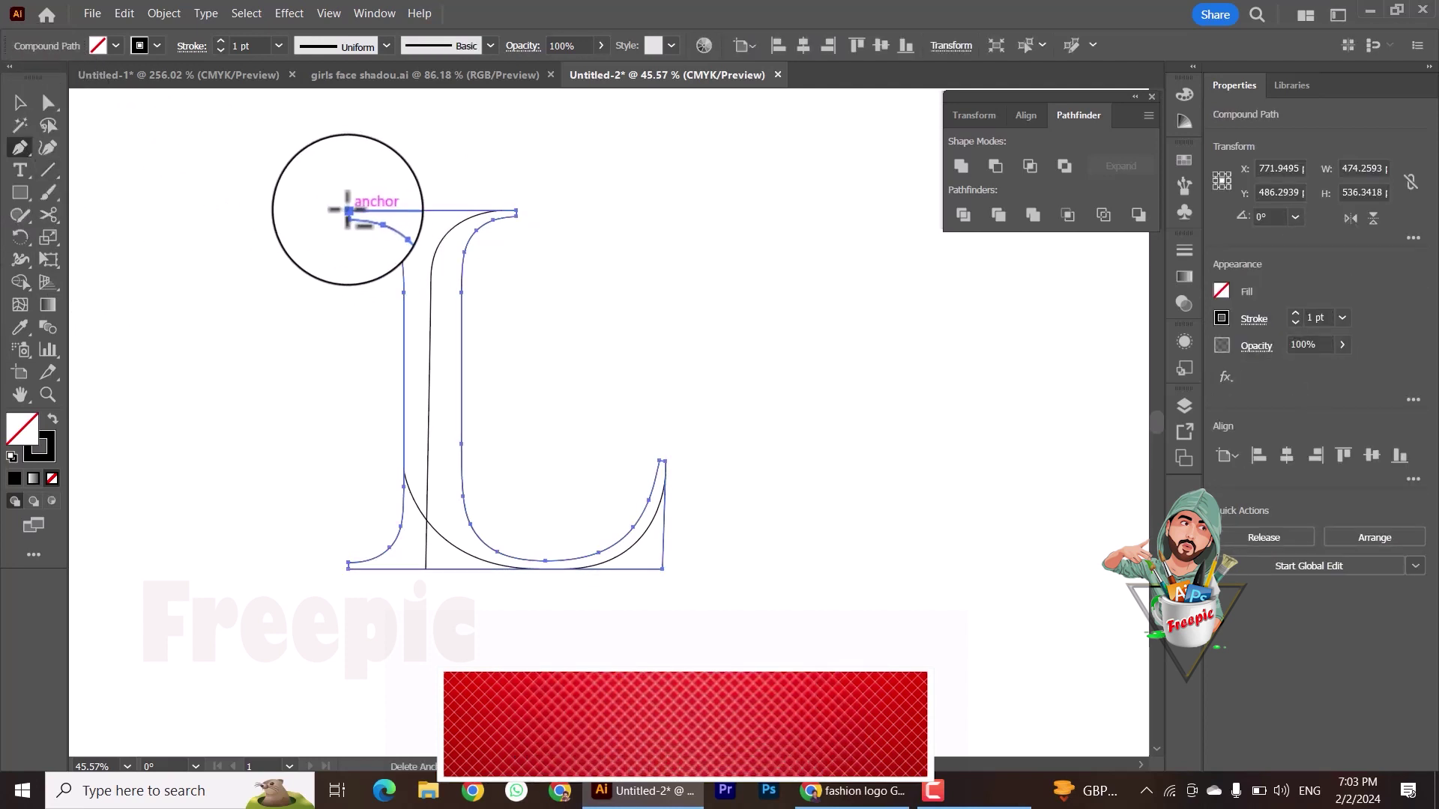
click(656, 459)
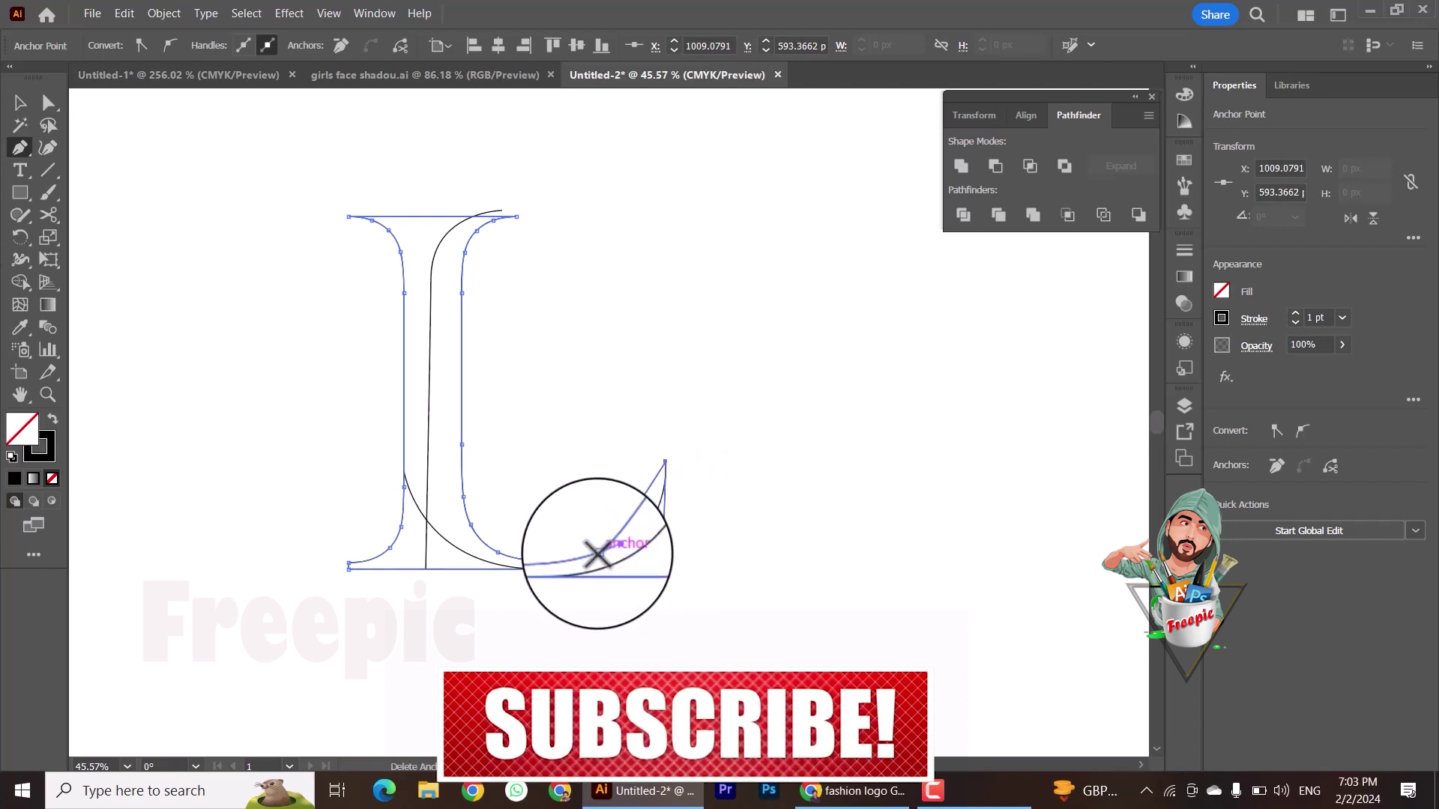
Step: Undo the tip edits, then redo once to restore the L outline
key(ctrl+z)
click(49, 103)
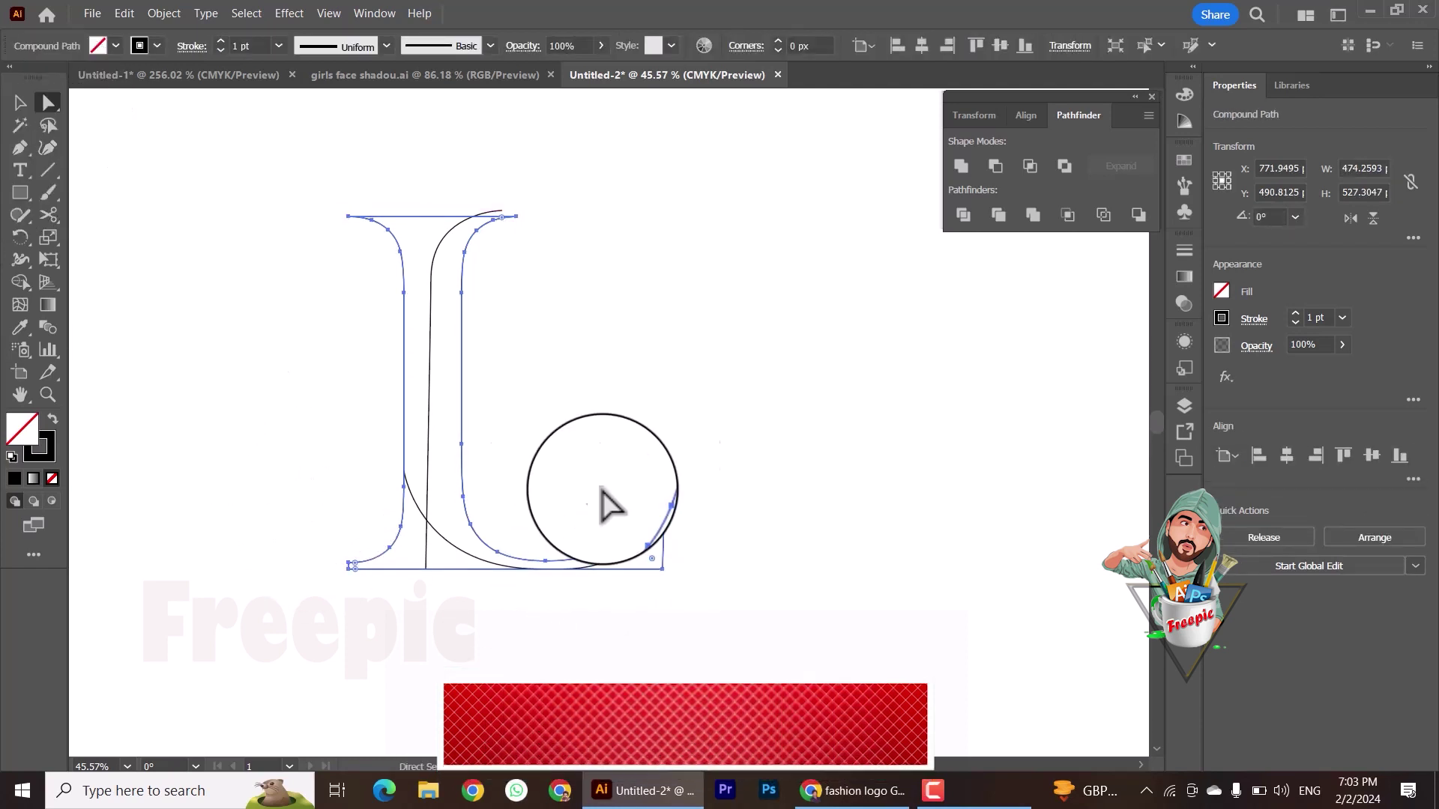
key(ctrl+z)
click(636, 530)
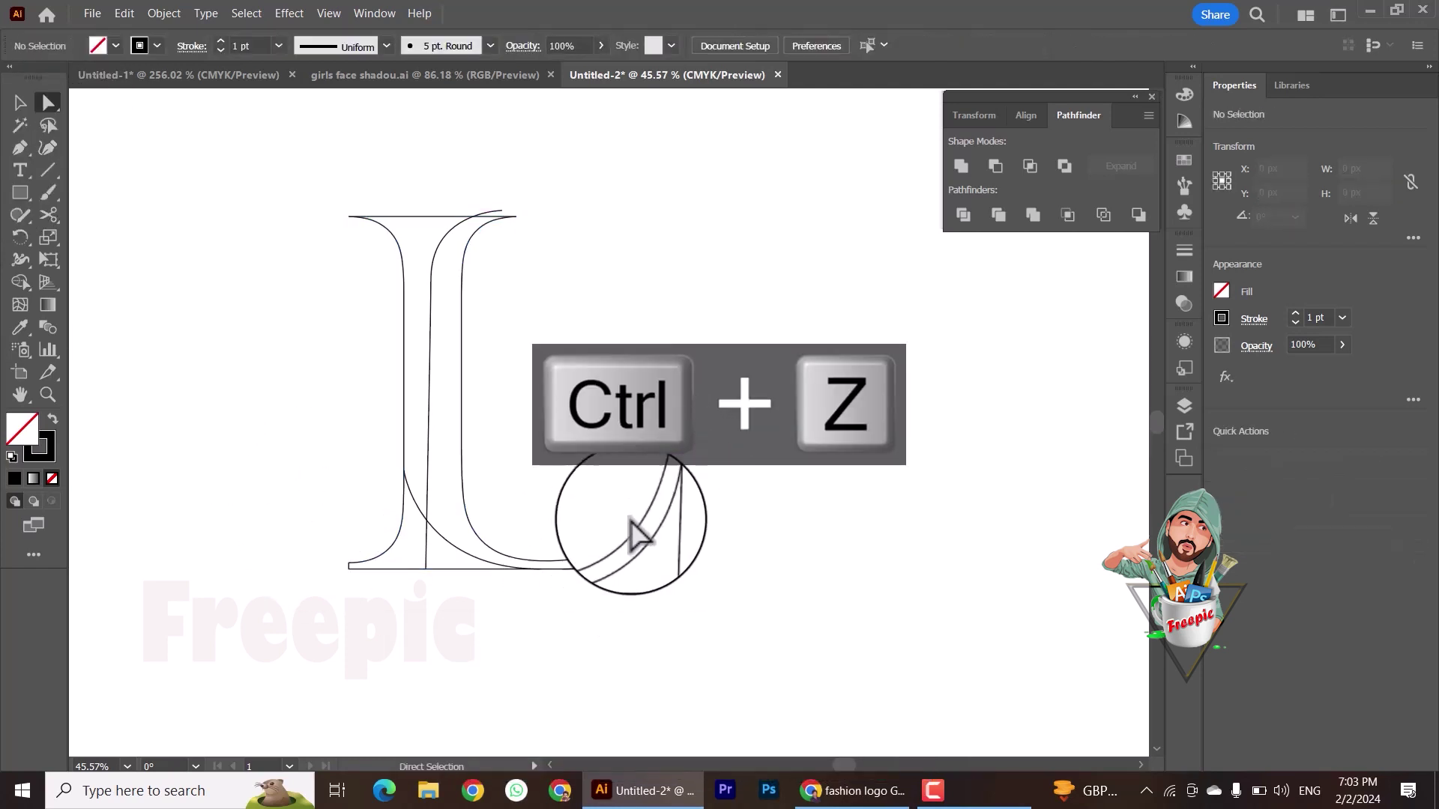
key(ctrl+z)
key(ctrl+z)
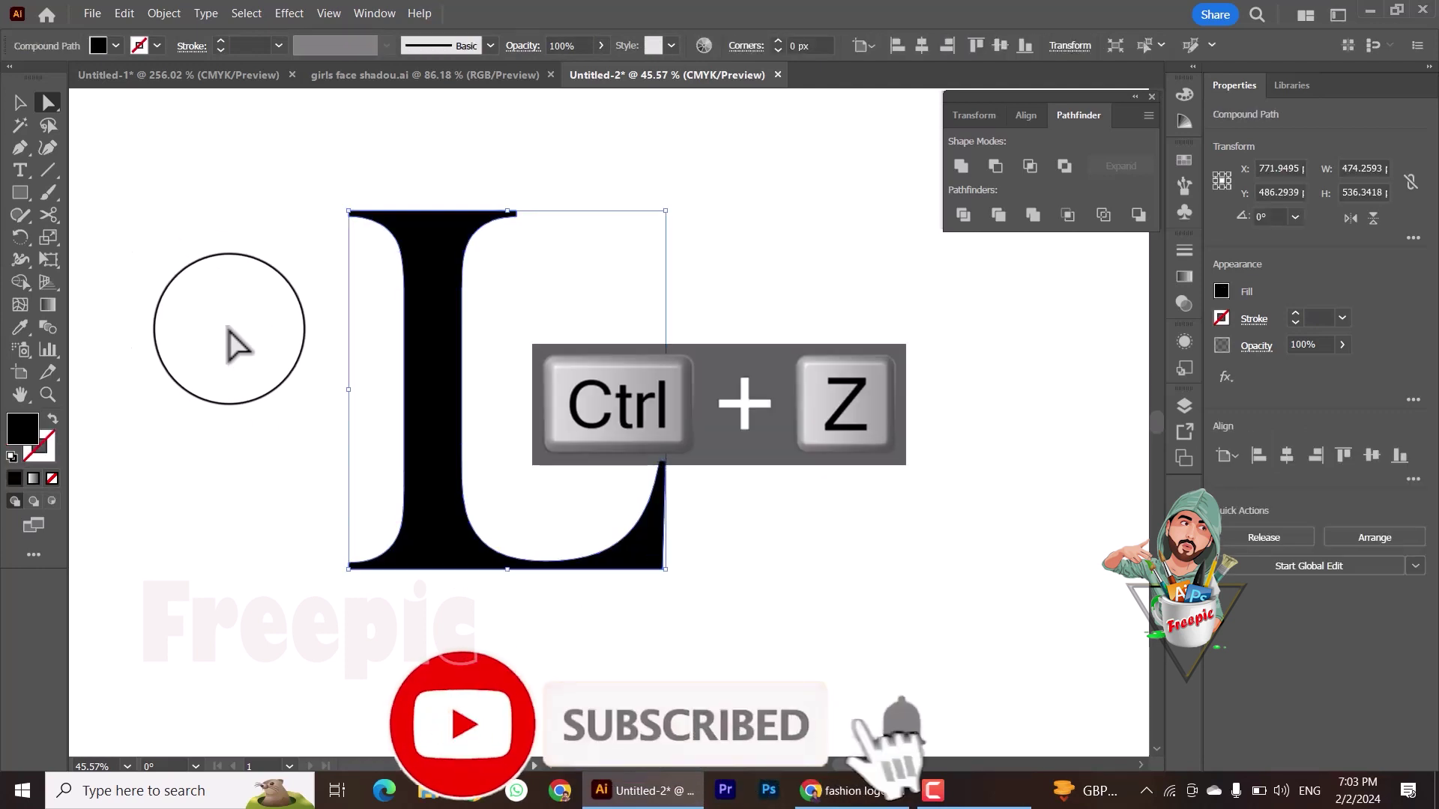
key(ctrl+shift+z)
key(ctrl+shift+z)
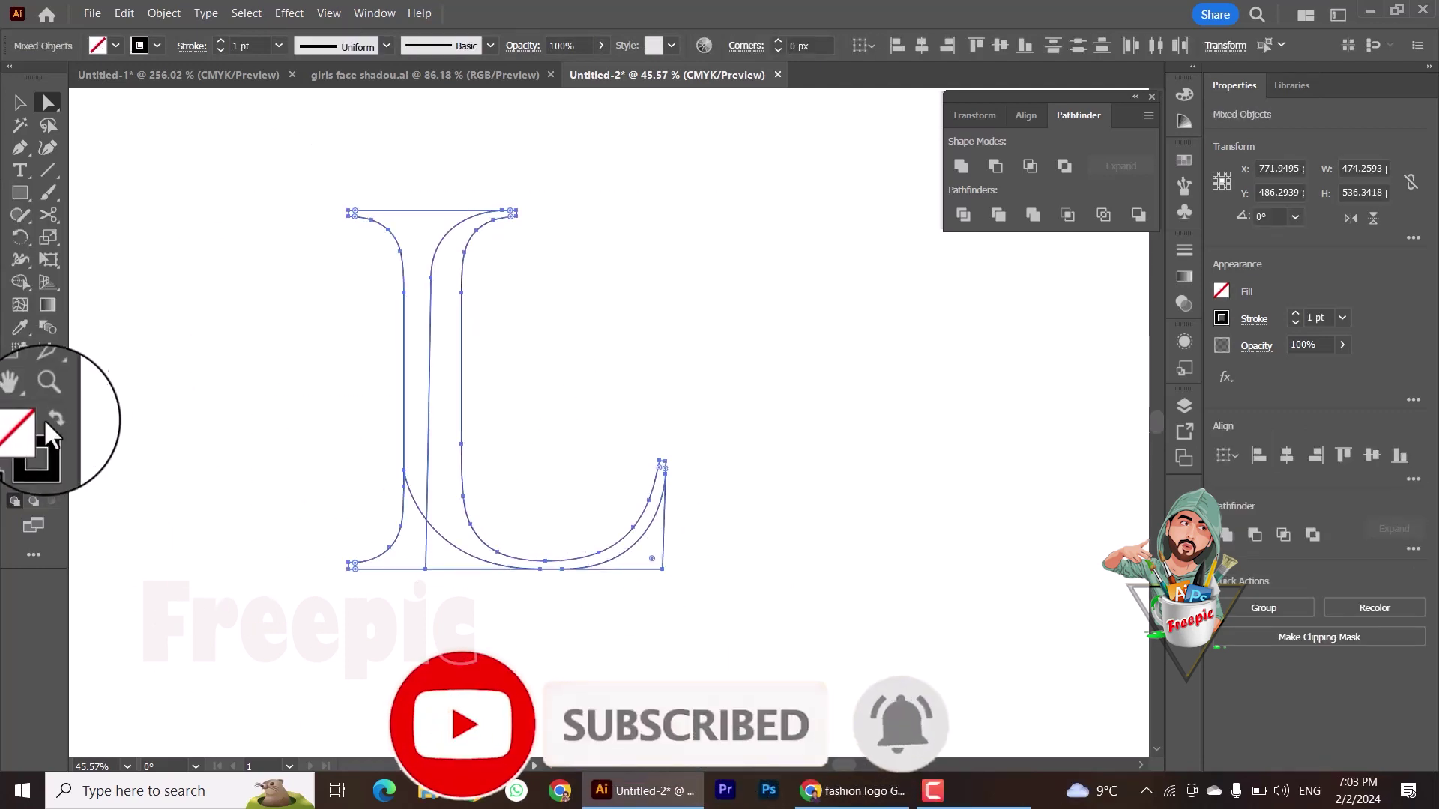
Step: Merge the L's regions with Shape Builder and fill it with a yellow-to-red gradient
click(20, 282)
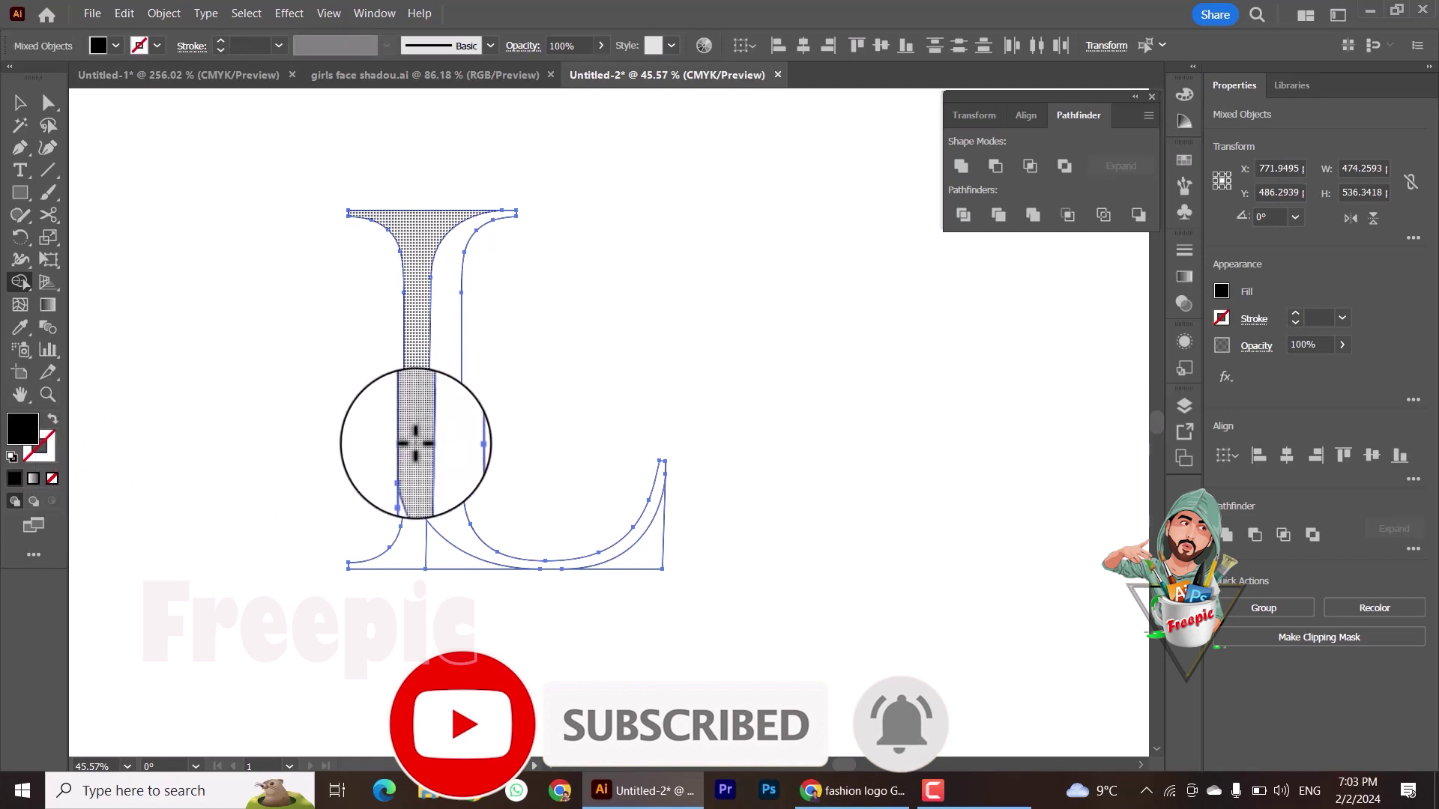
drag(416, 444, 433, 550)
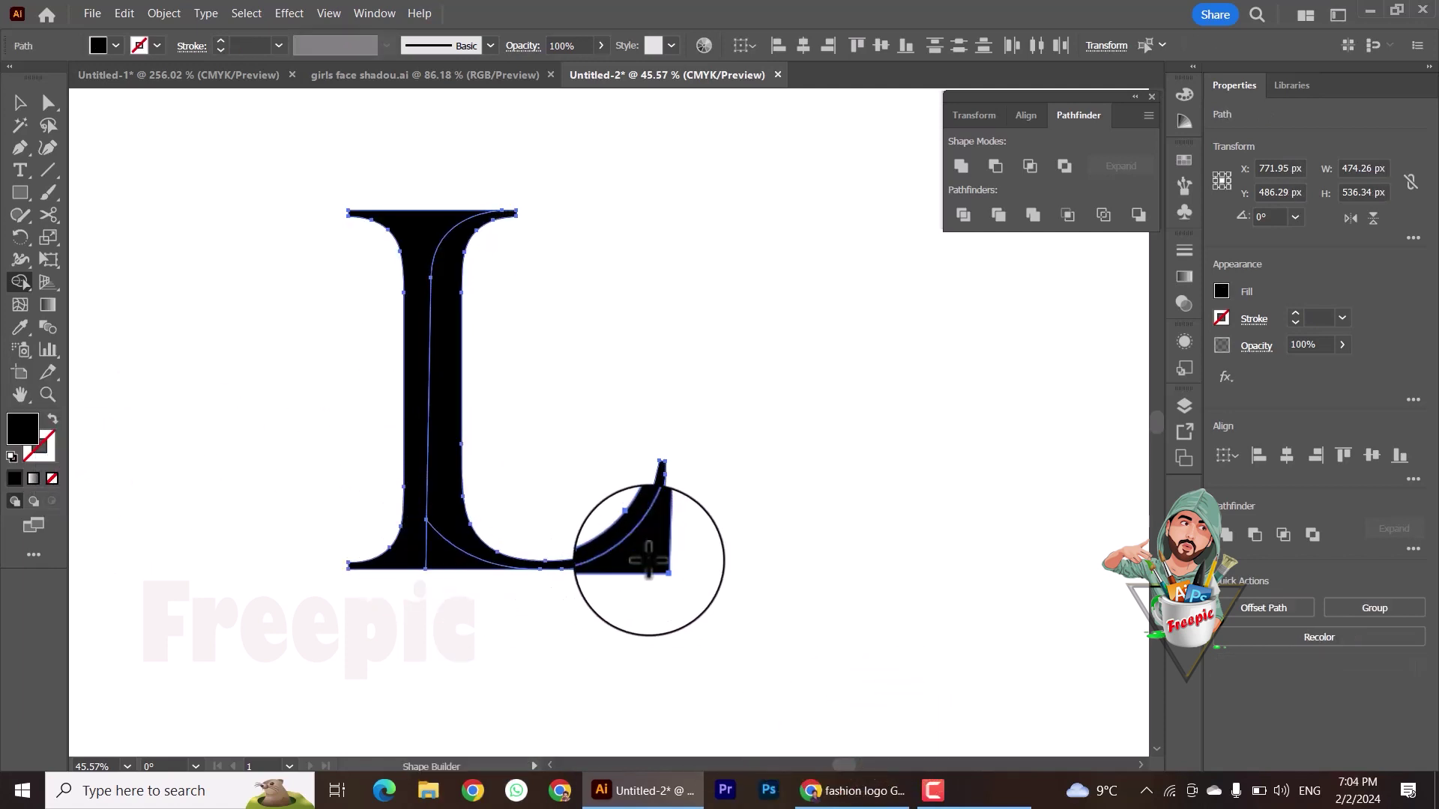
click(20, 101)
drag(200, 274, 710, 604)
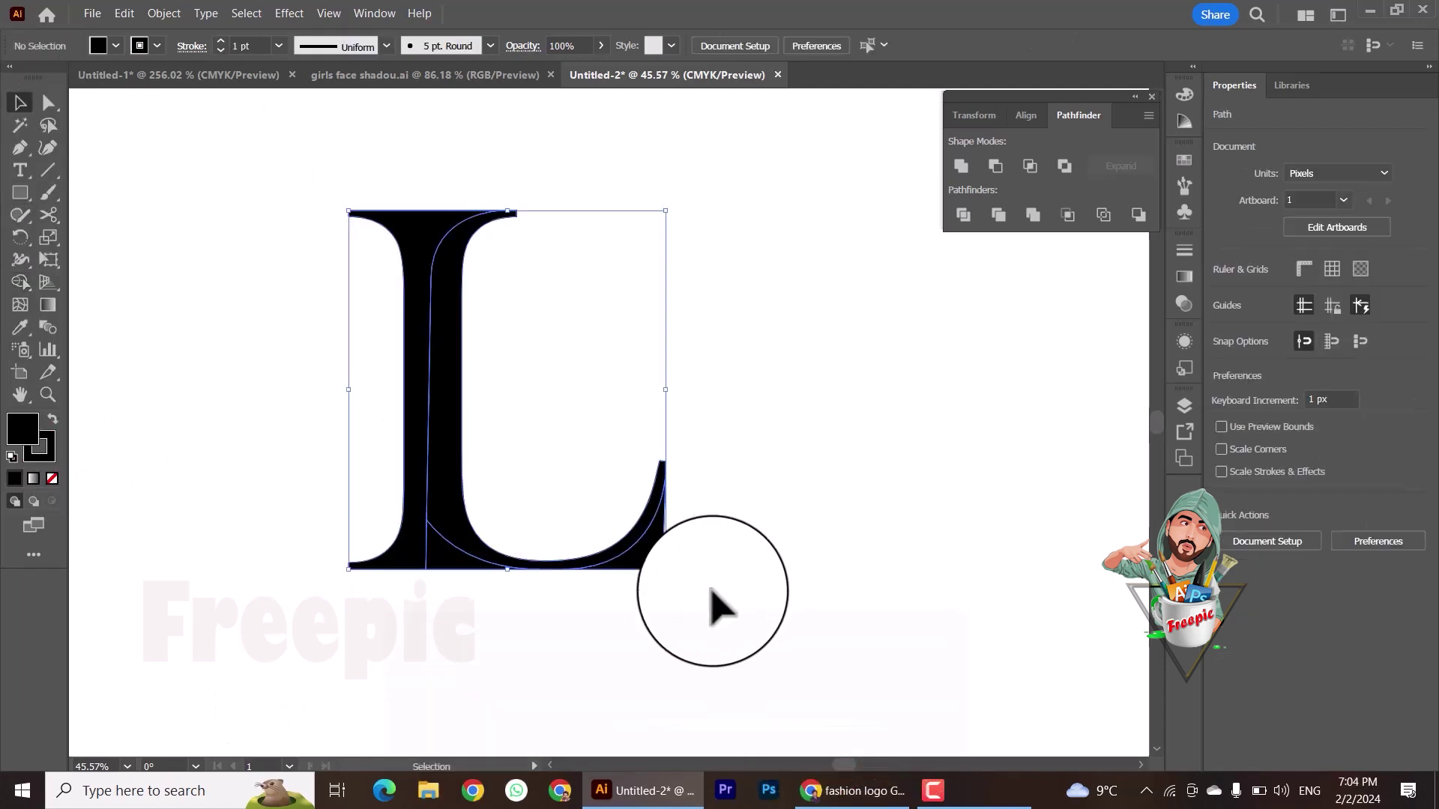
click(116, 46)
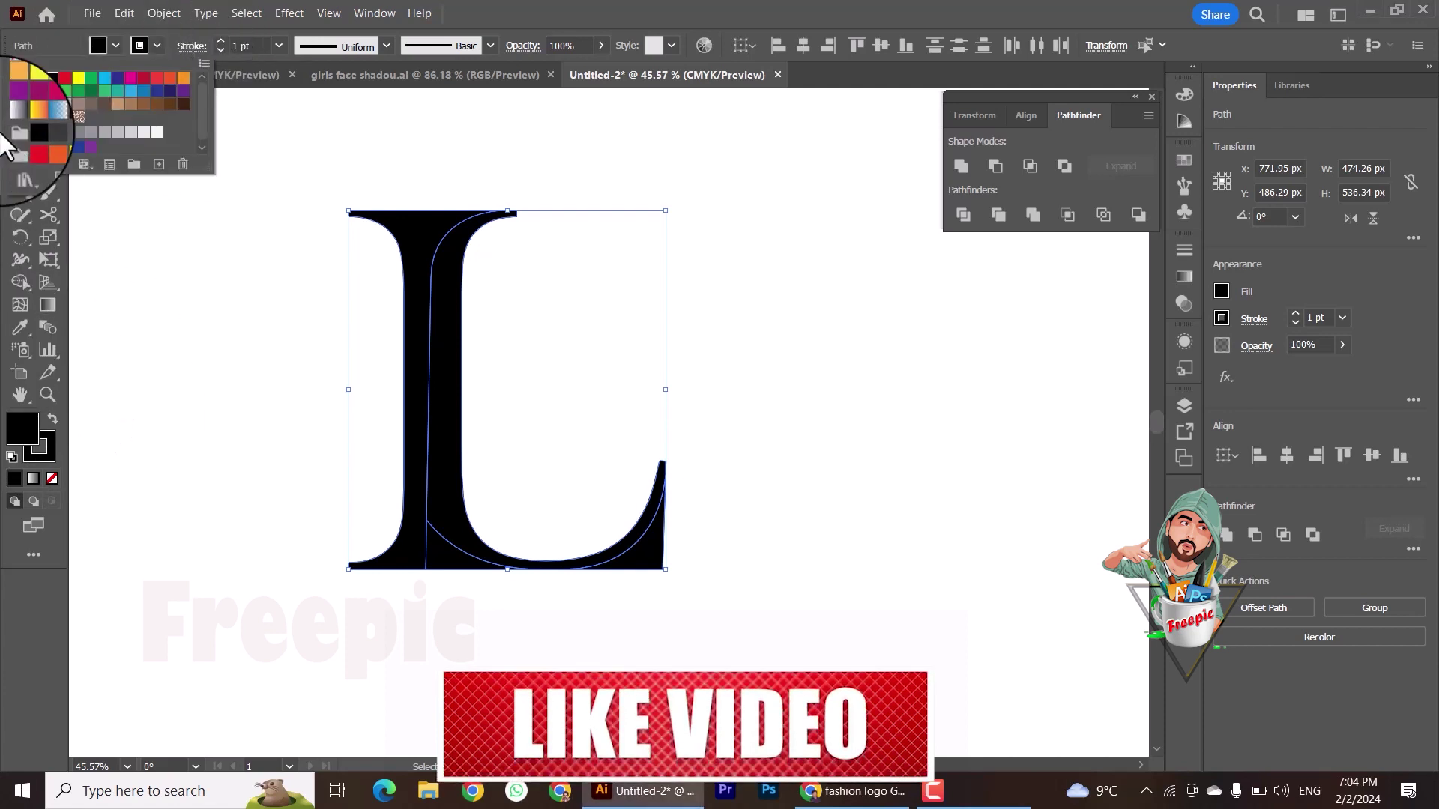
click(34, 134)
key(Escape)
Step: Change the L's stroke to grey, then to an orange gradient
click(240, 405)
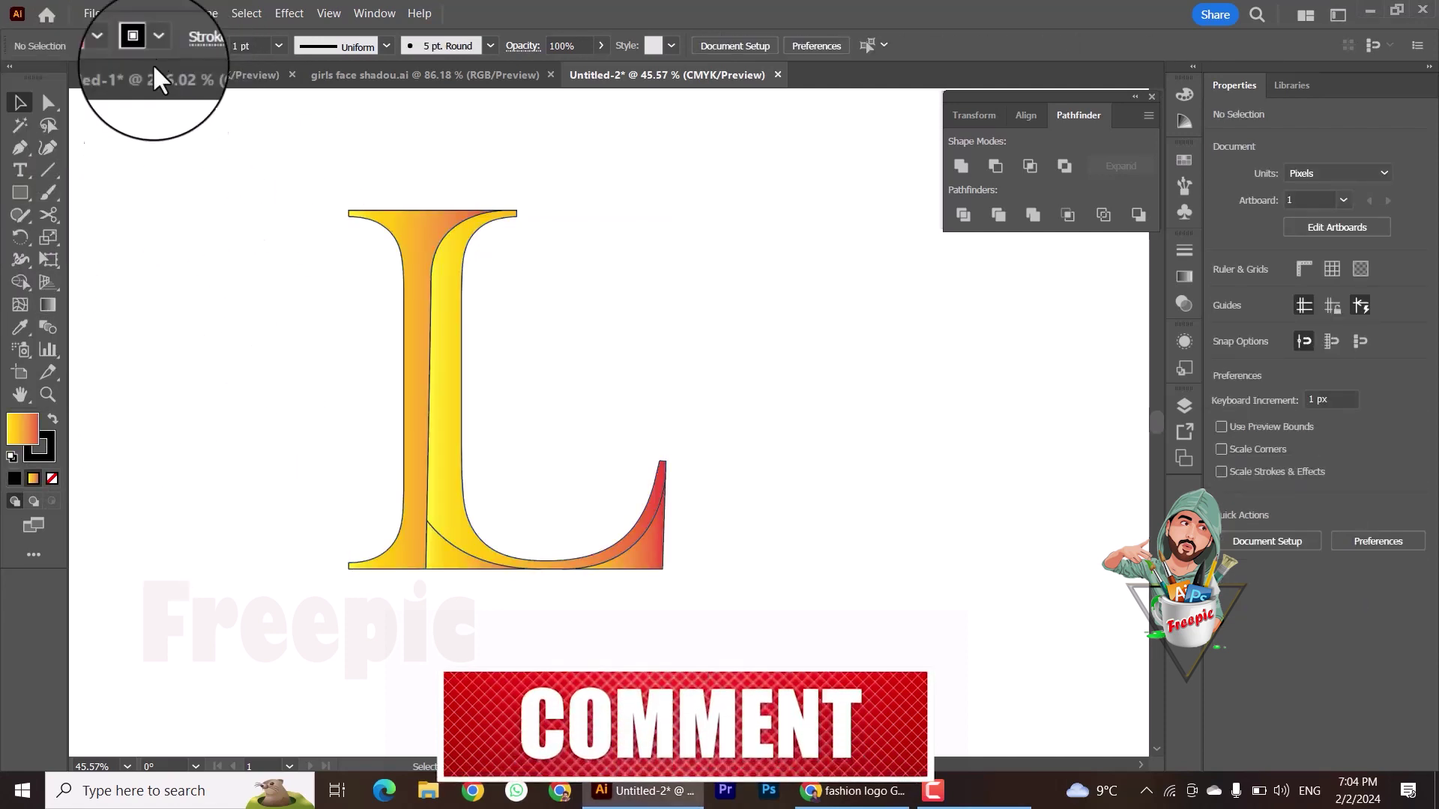
click(140, 47)
click(75, 129)
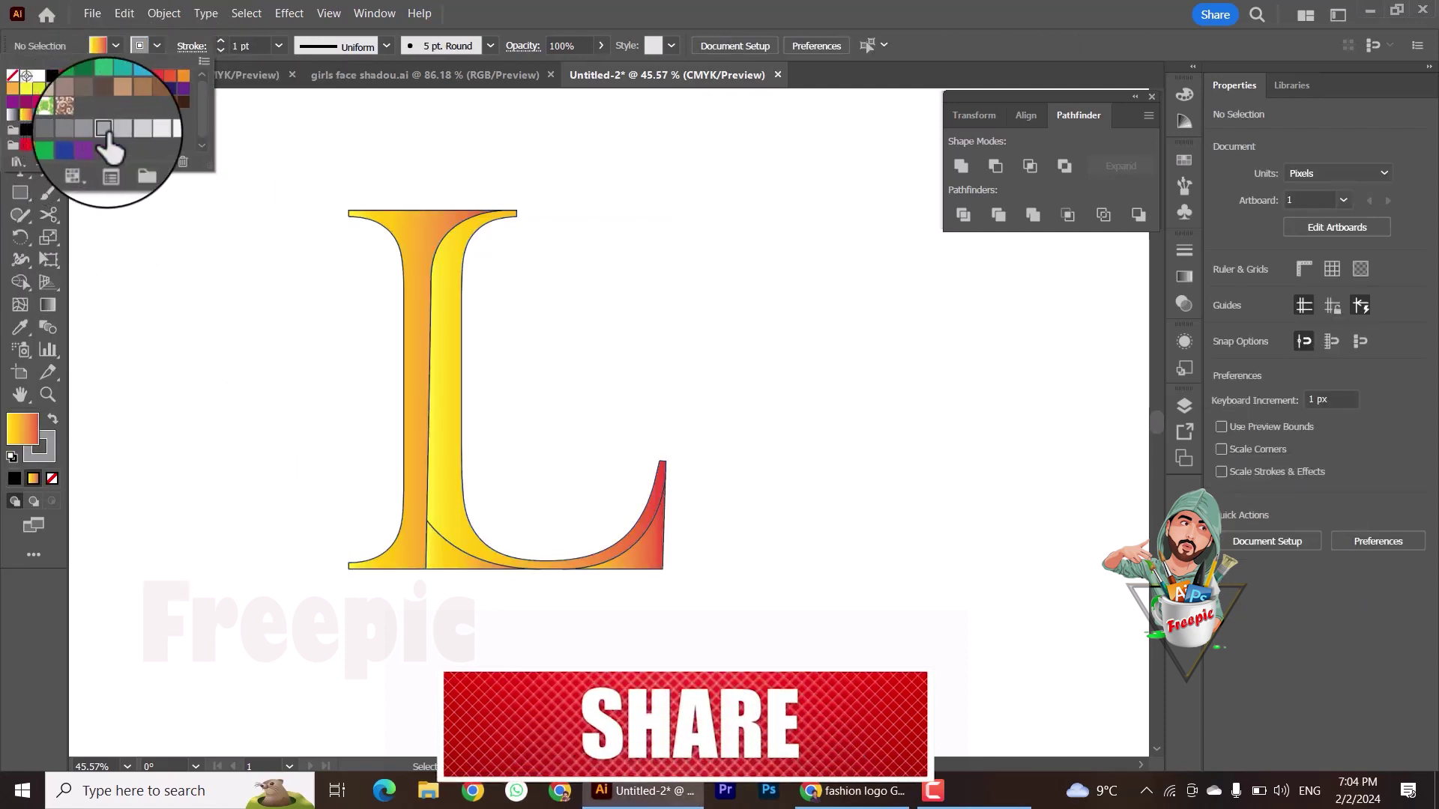
click(179, 261)
drag(135, 119, 732, 598)
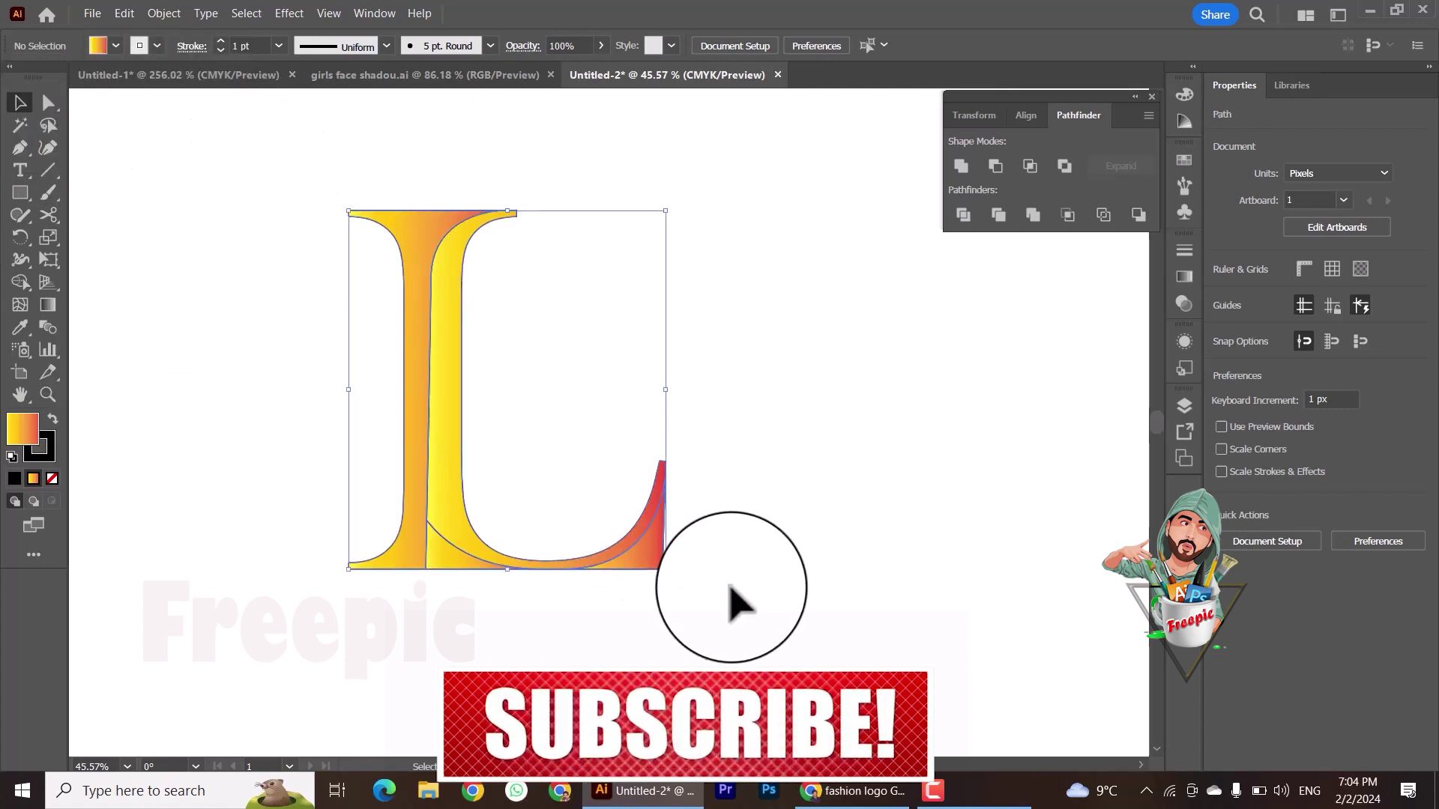
click(158, 46)
click(26, 125)
click(213, 303)
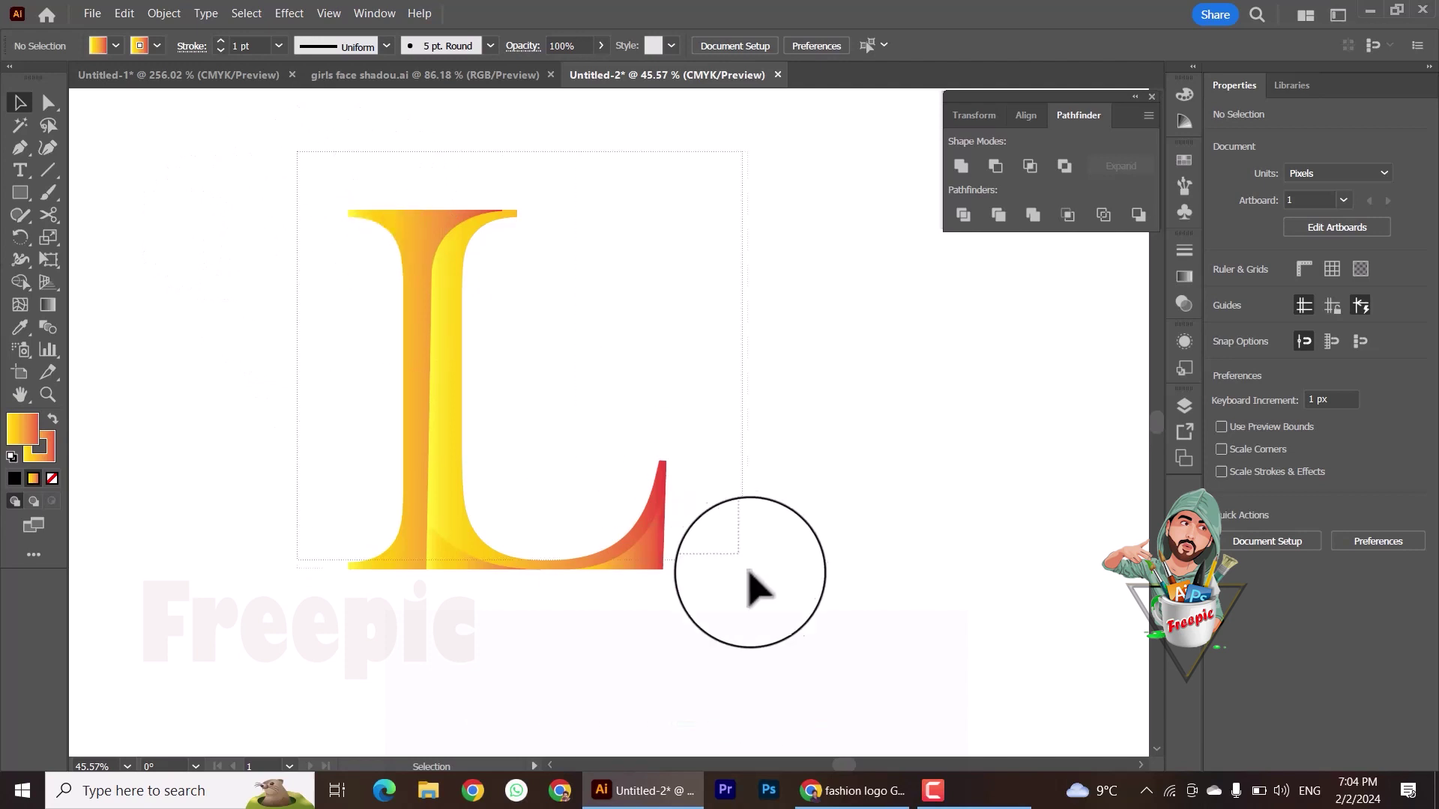
Step: Copy the woman's face from 'girls face shadou.ai' and paste it beside the L in Untitled-2
click(375, 74)
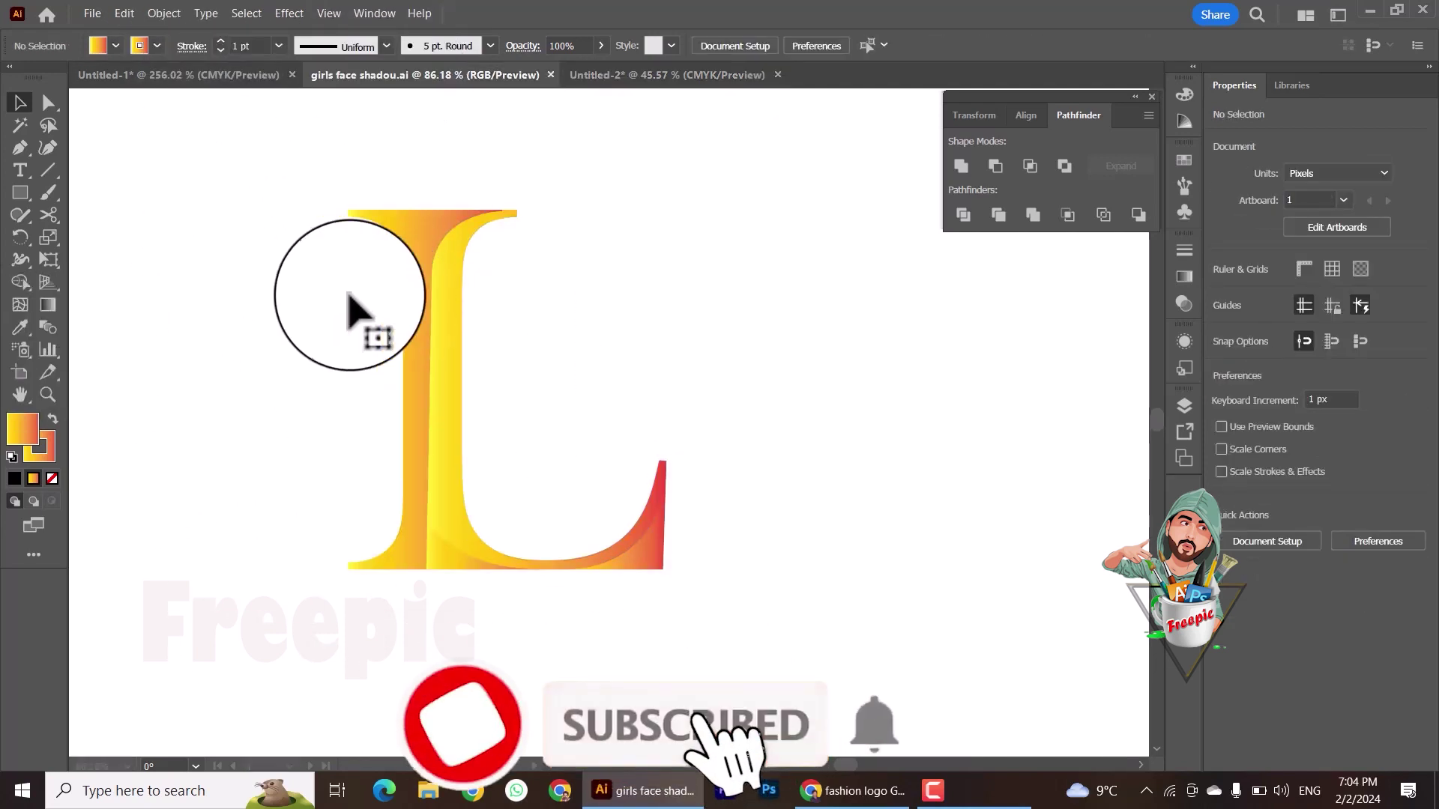
click(475, 369)
key(ctrl+c)
key(ctrl+Tab)
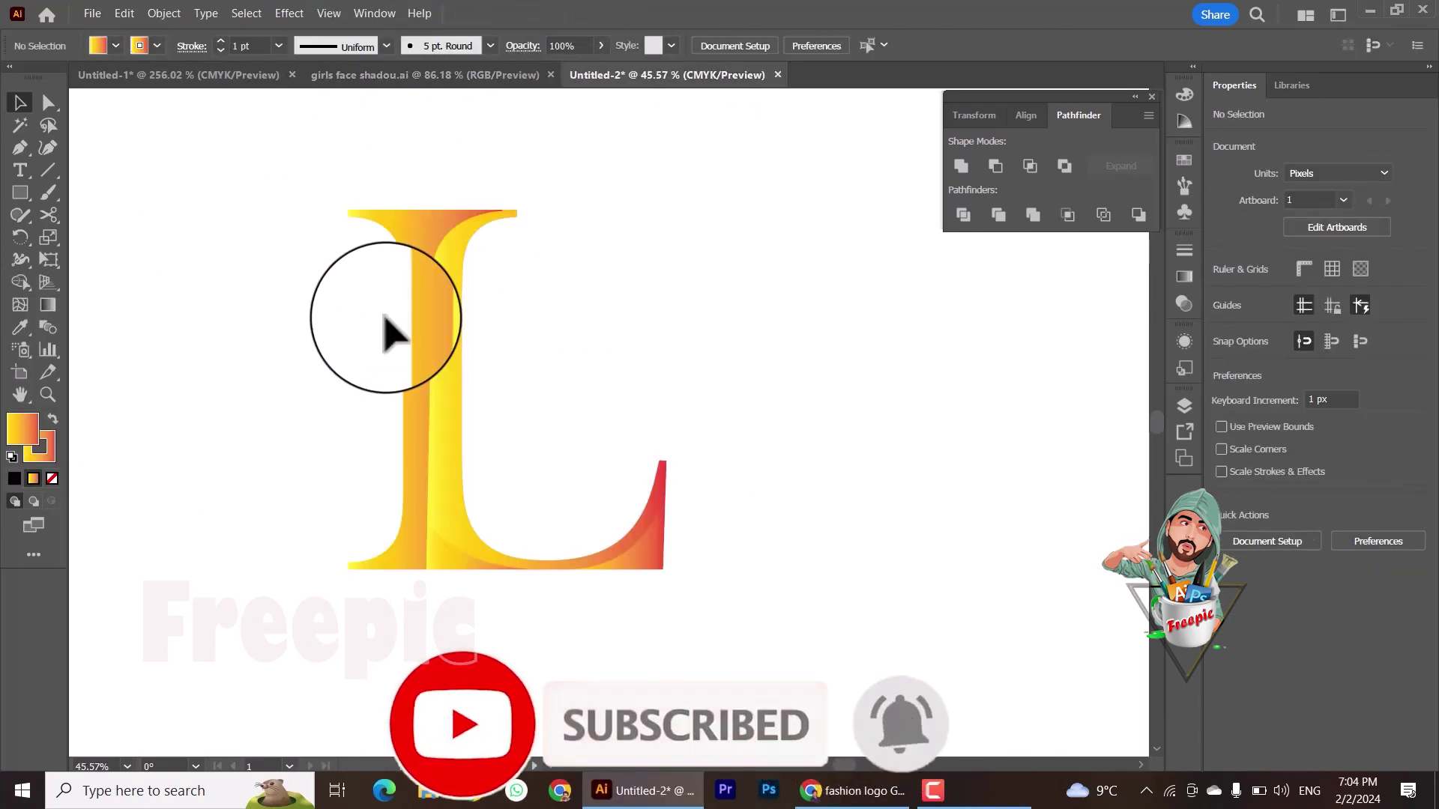
key(ctrl+v)
right_click(610, 319)
mouse_move(661, 672)
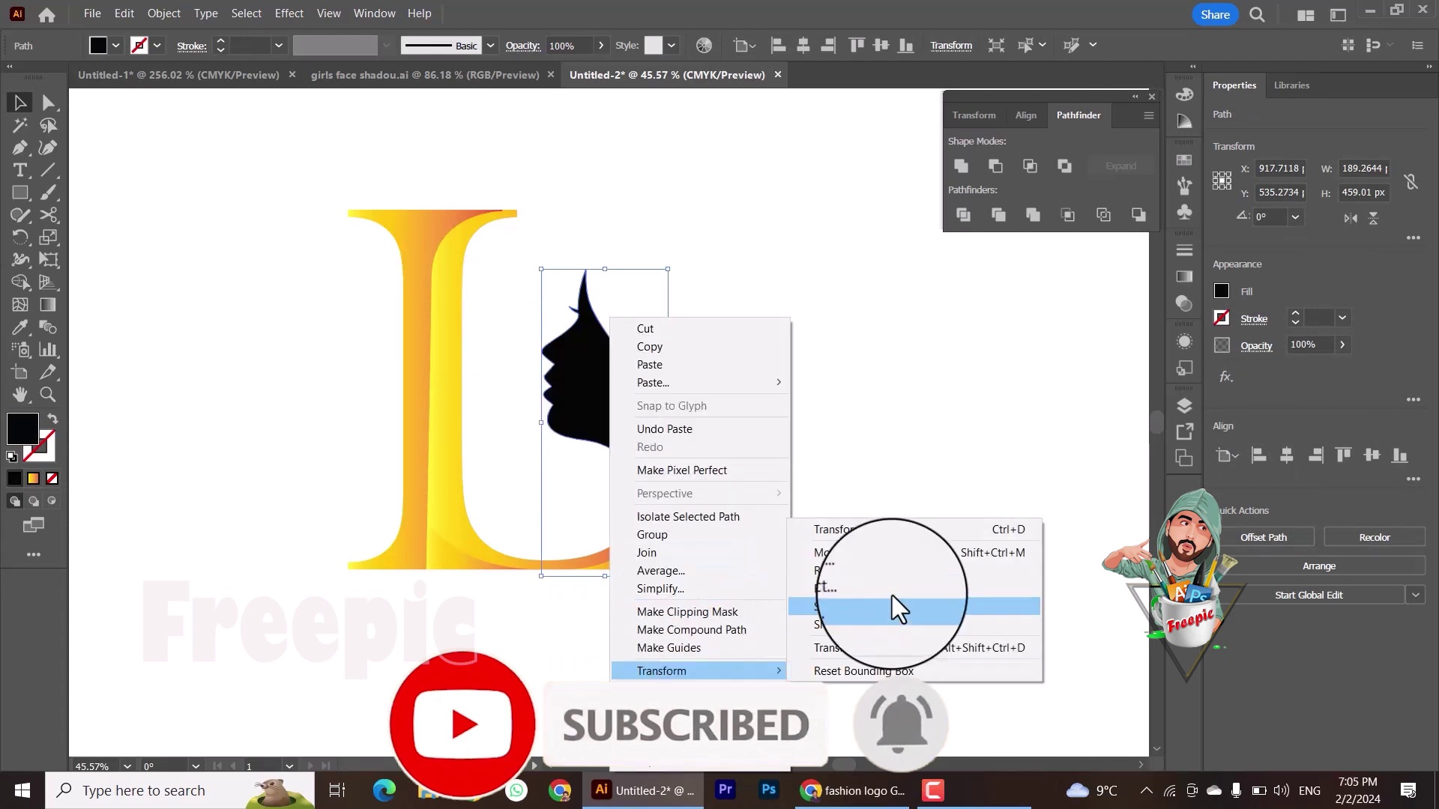
Step: Reflect the face, enlarge it over the L, and swap fill and stroke to outline it
click(899, 609)
click(1246, 456)
drag(588, 409, 482, 408)
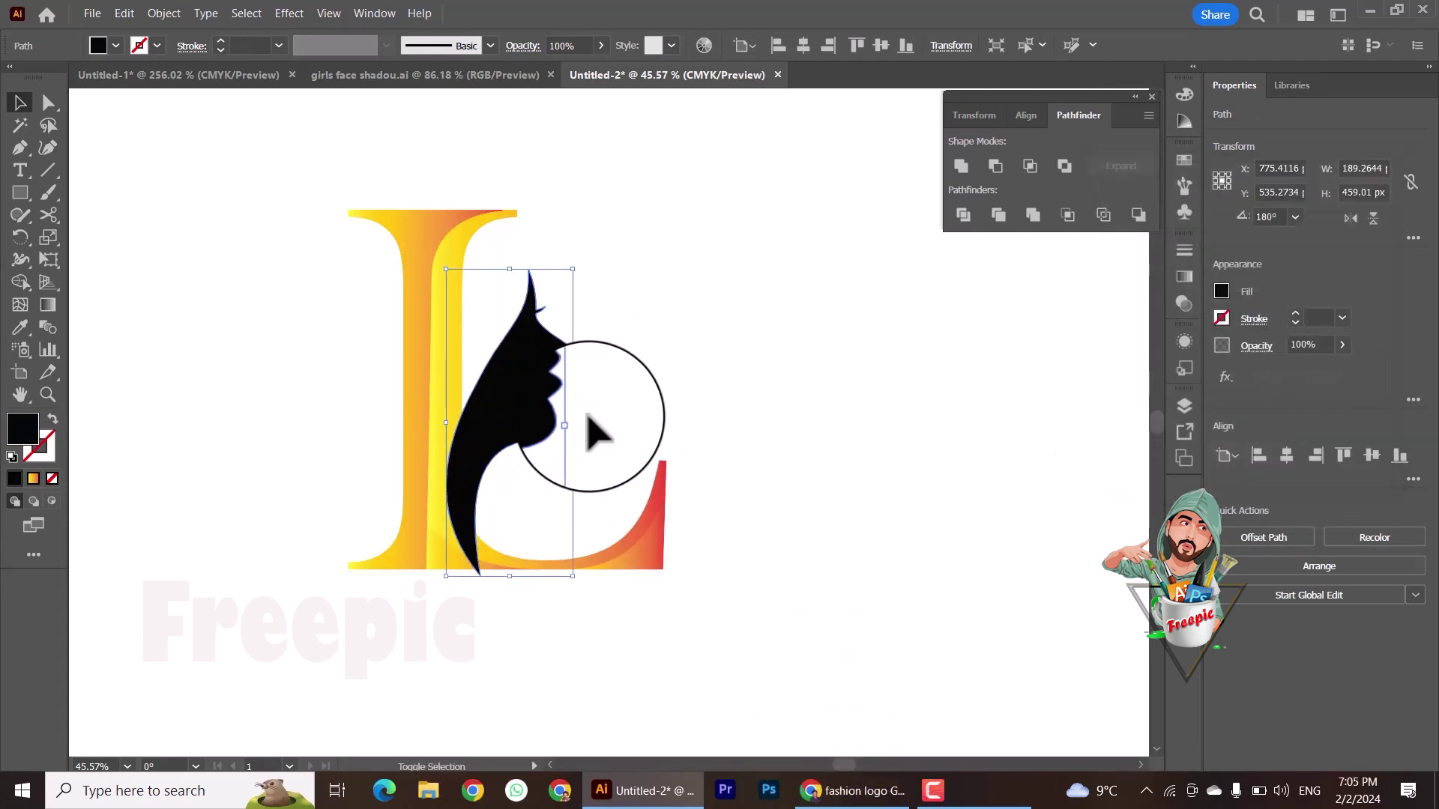
mouse_move(576, 424)
mouse_down()
mouse_move(611, 427)
mouse_move(538, 406)
mouse_up()
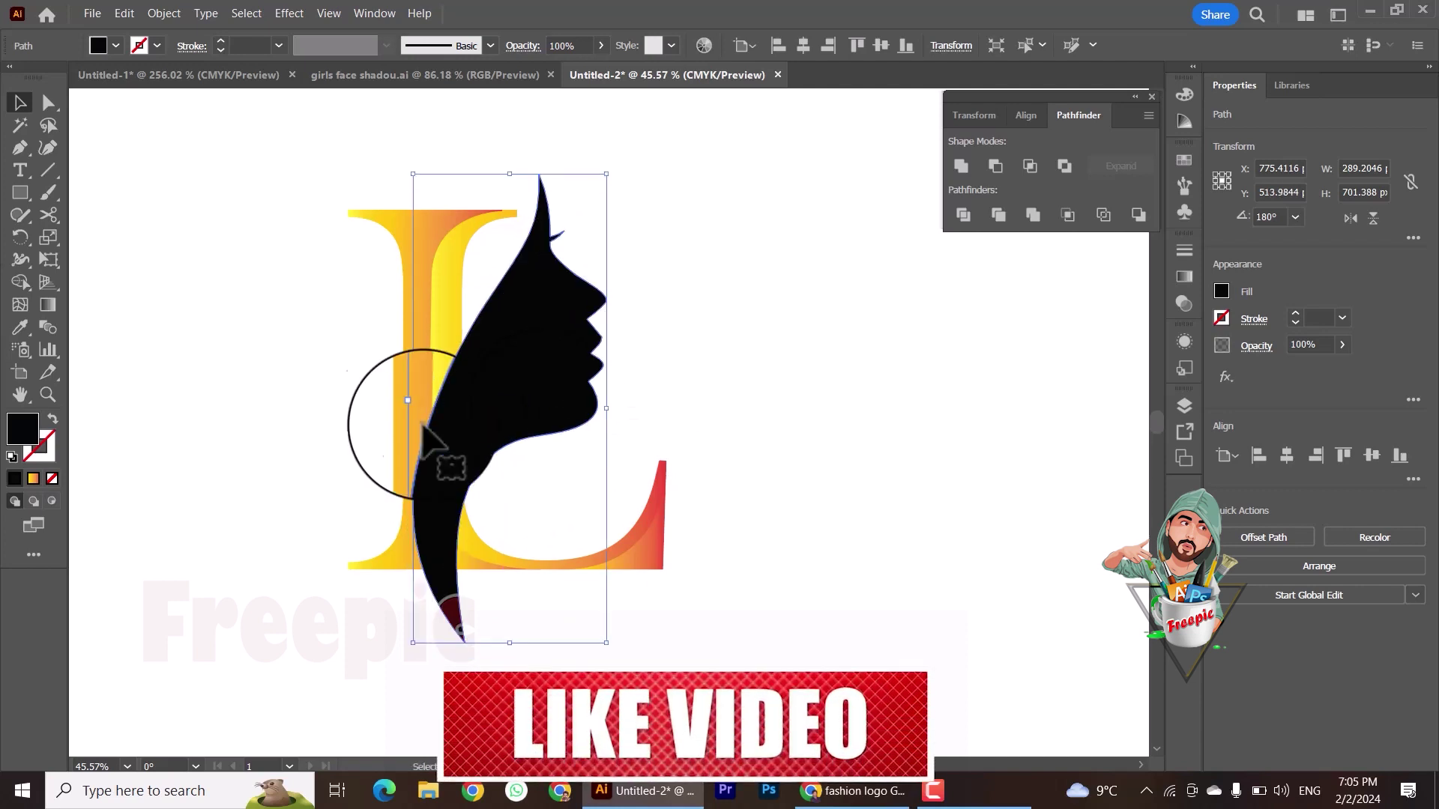
drag(535, 405, 503, 417)
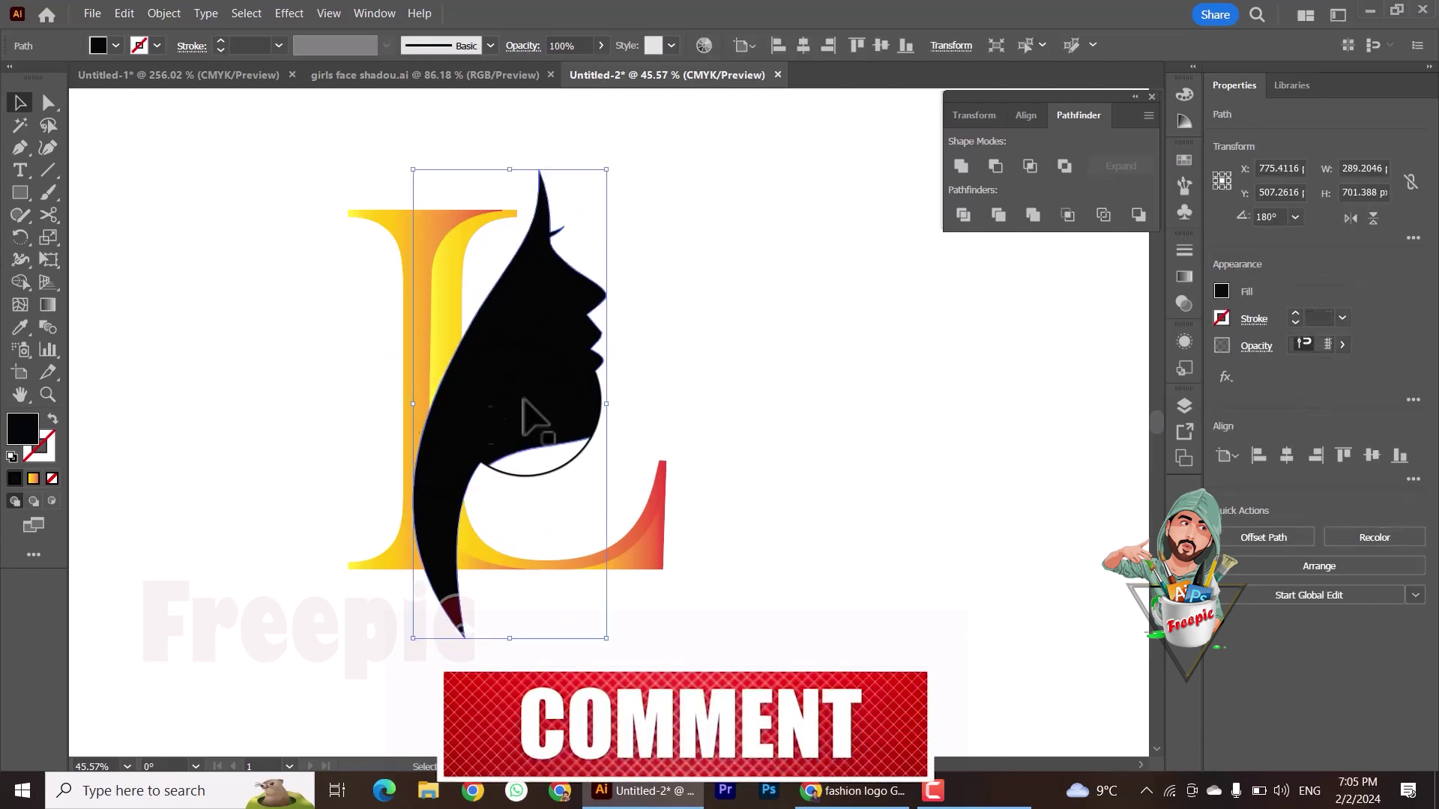
click(52, 418)
click(219, 549)
Step: Paste a face copy in front with Ctrl+F and nudge it slightly left and up
click(560, 428)
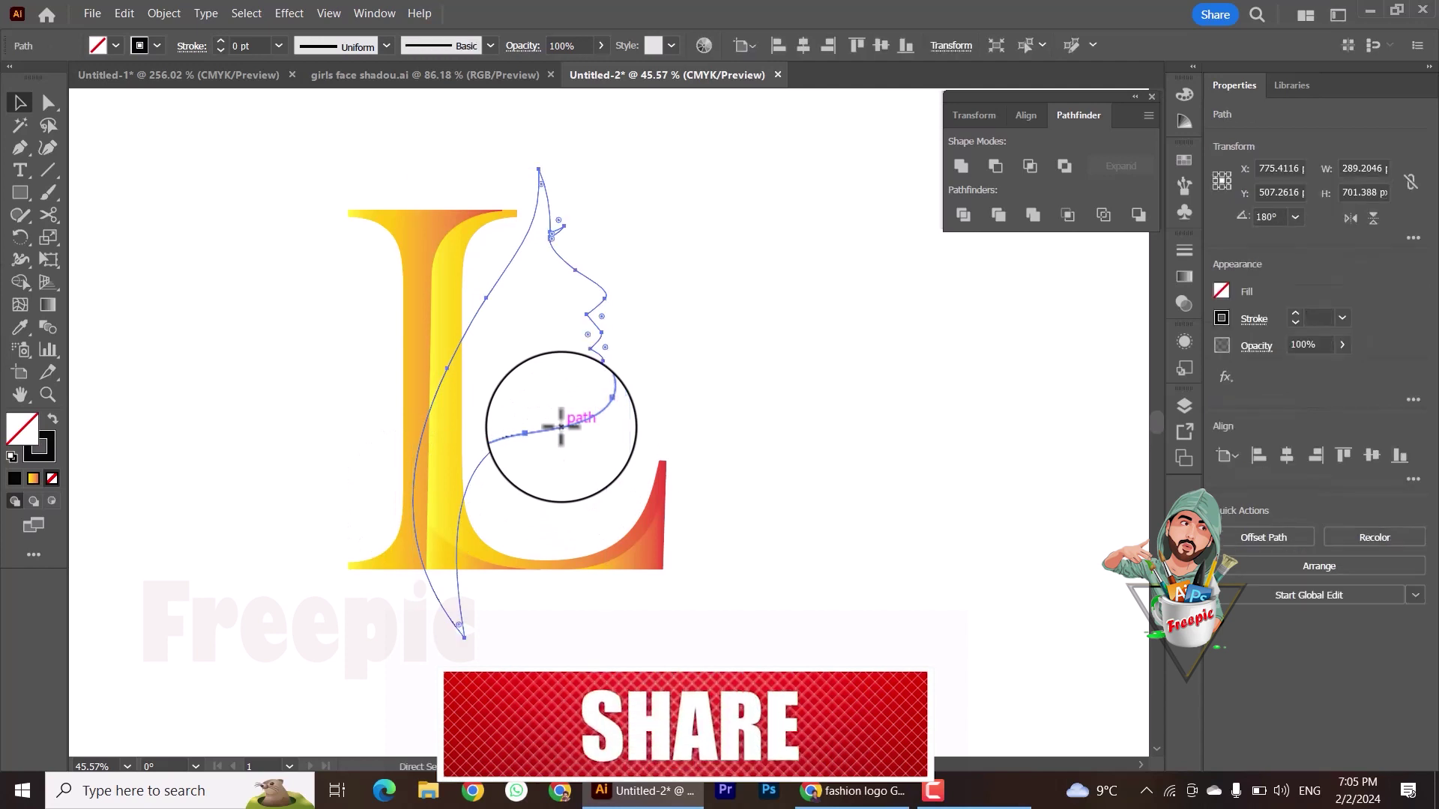
key(ctrl+f)
drag(561, 427, 549, 425)
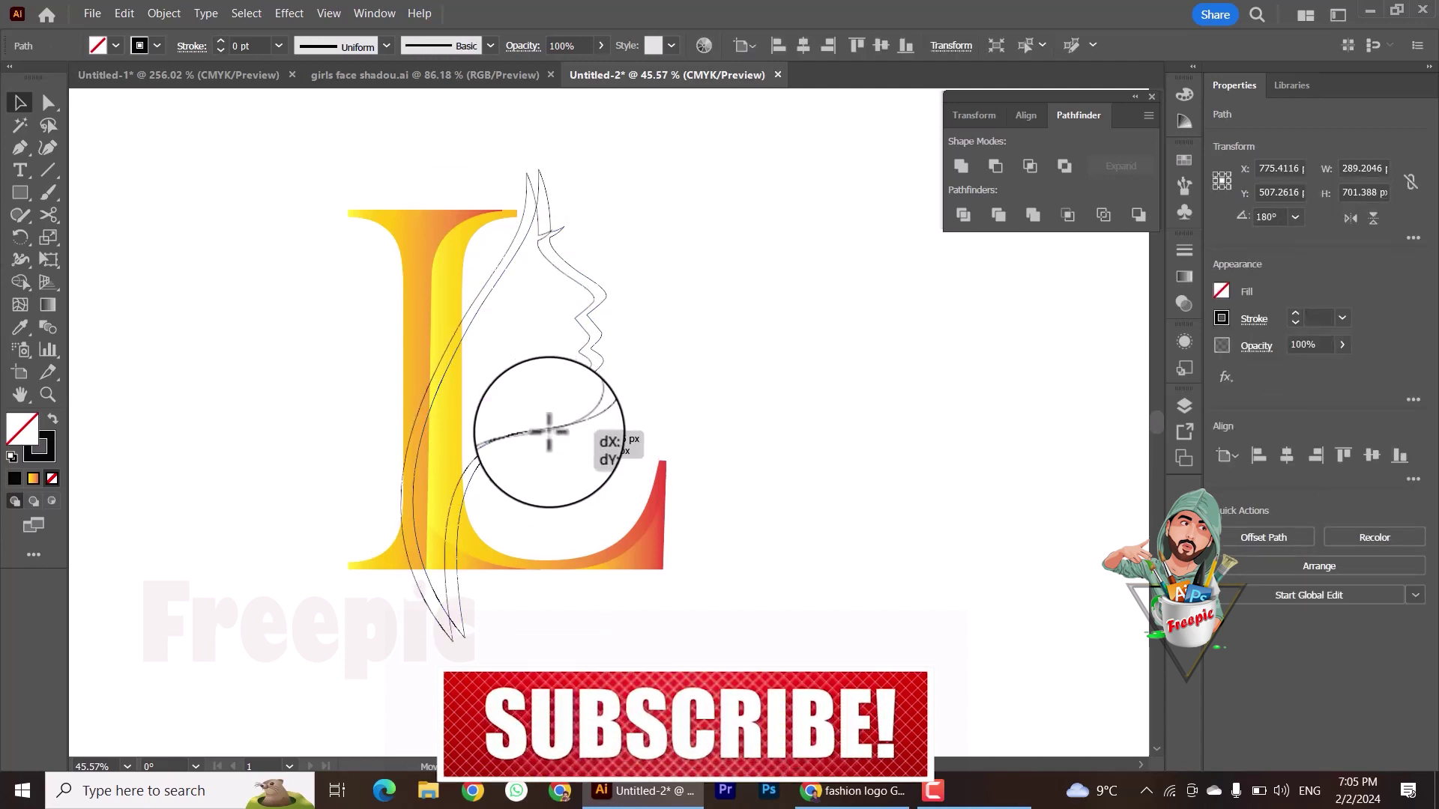
drag(550, 432, 558, 455)
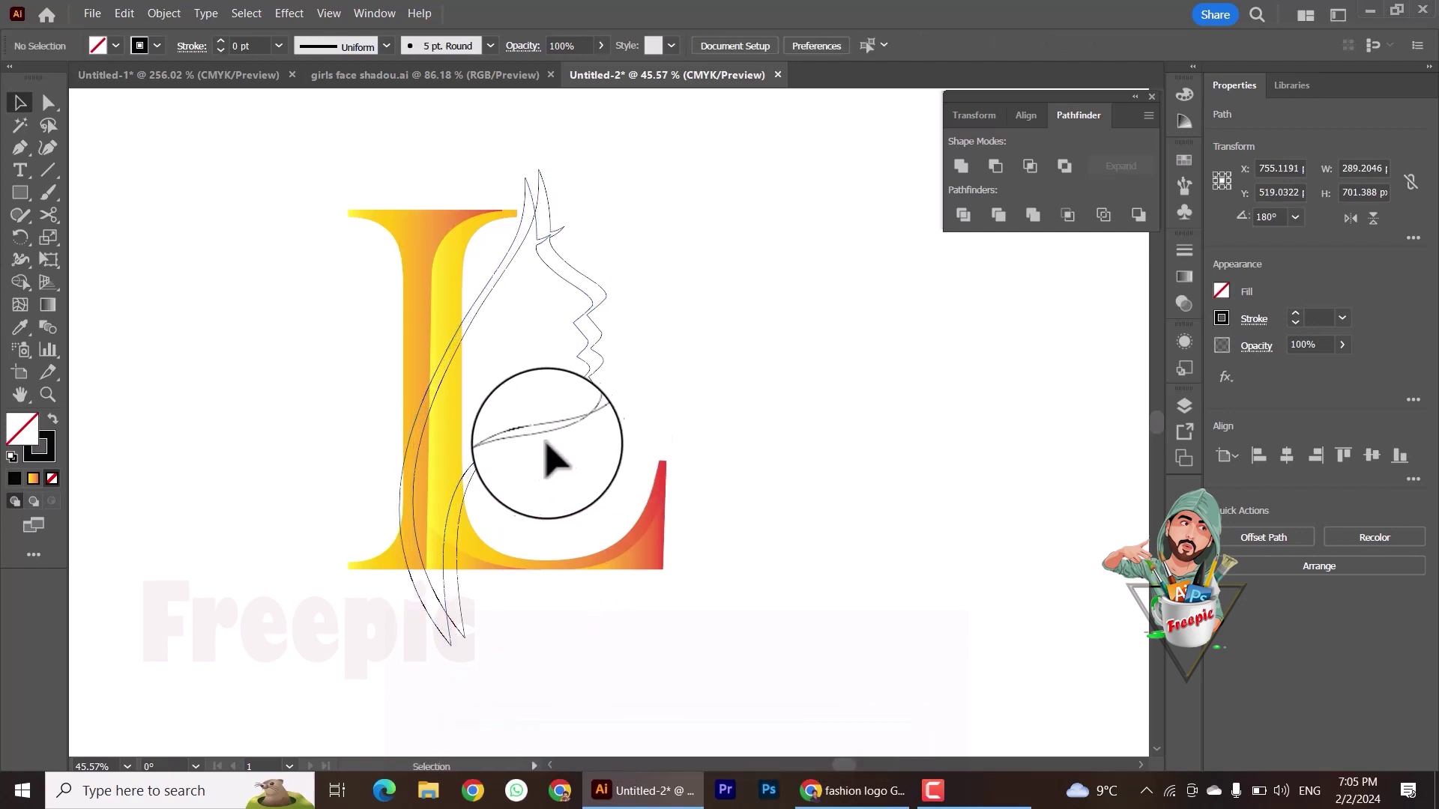
click(551, 457)
drag(412, 581, 424, 565)
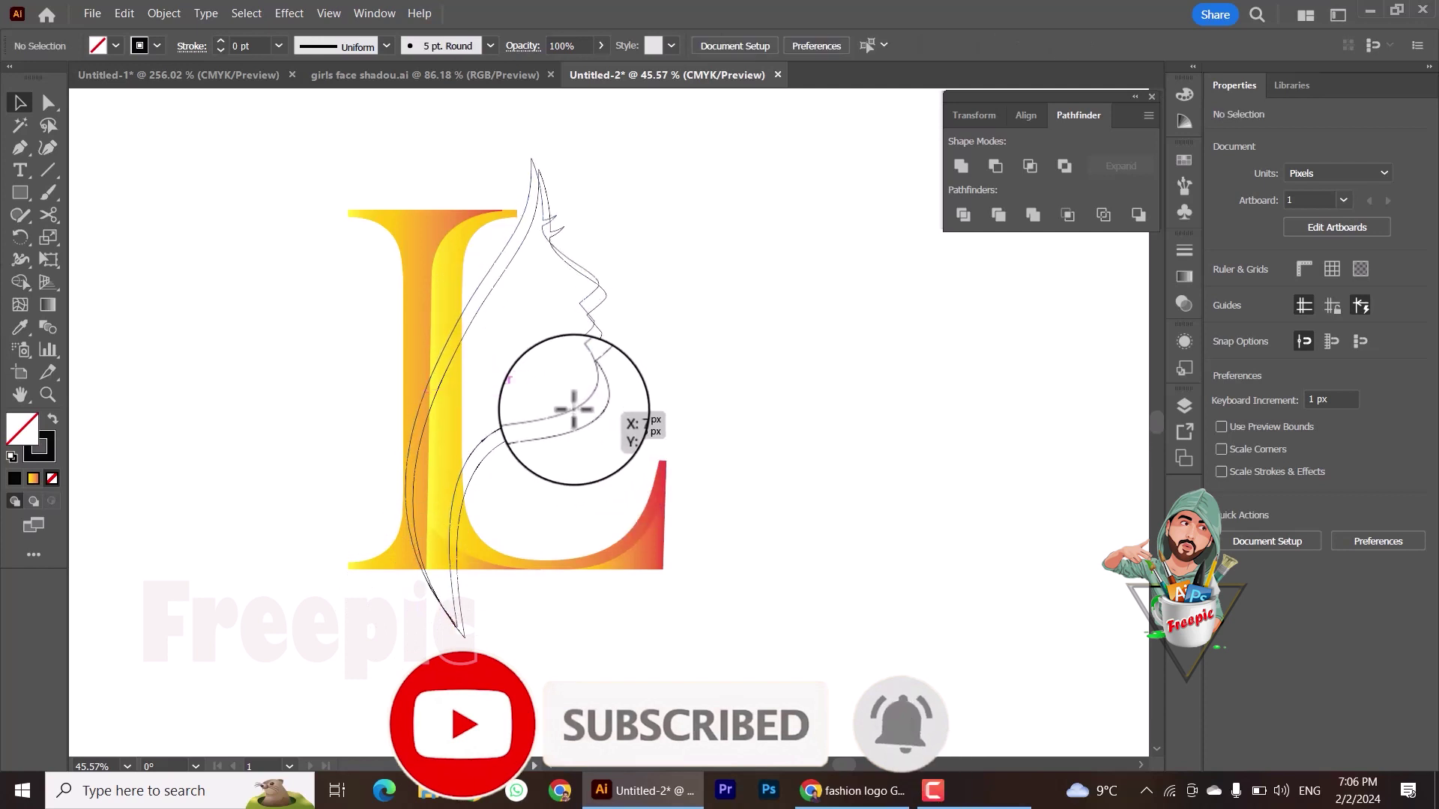
click(660, 424)
drag(587, 411, 580, 396)
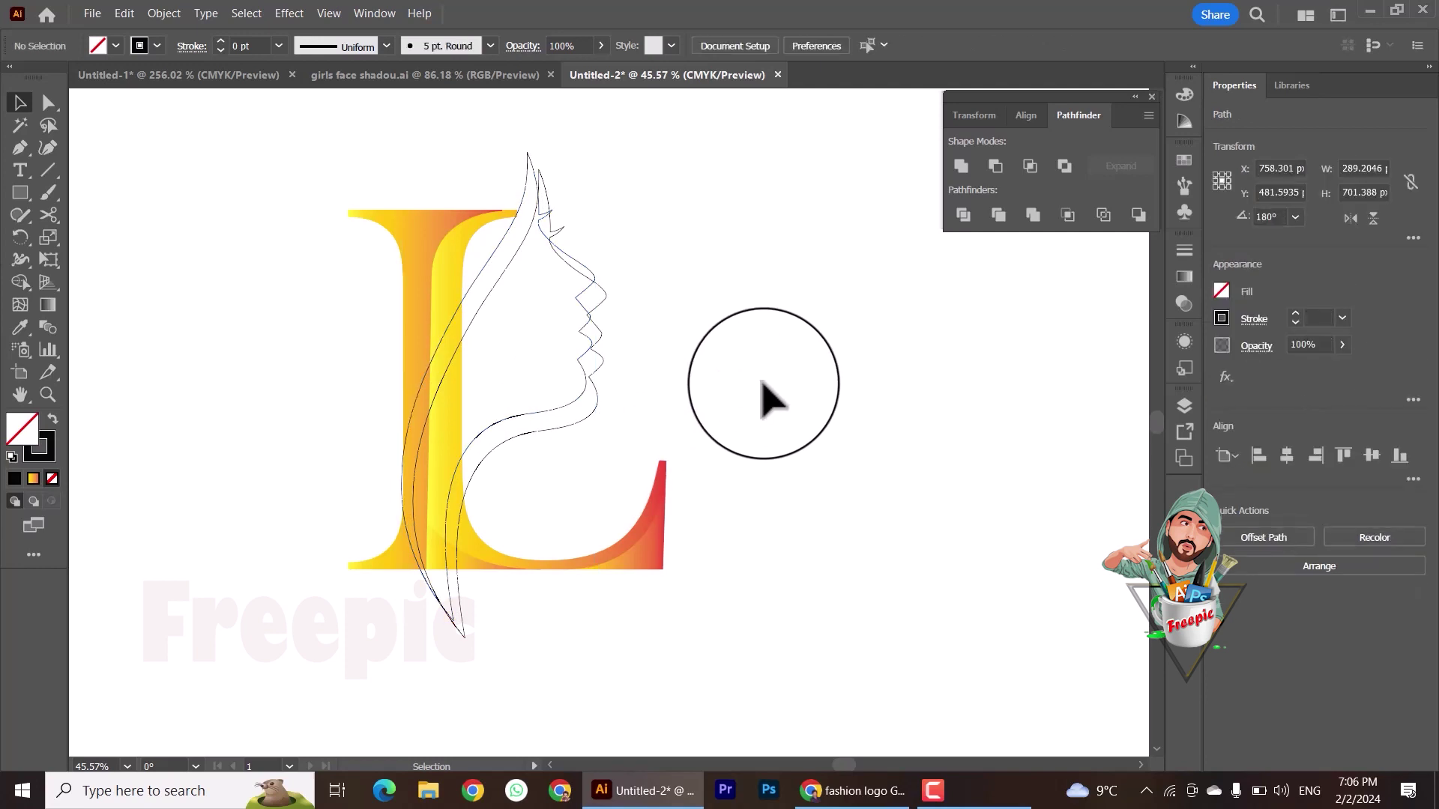
click(742, 397)
click(565, 425)
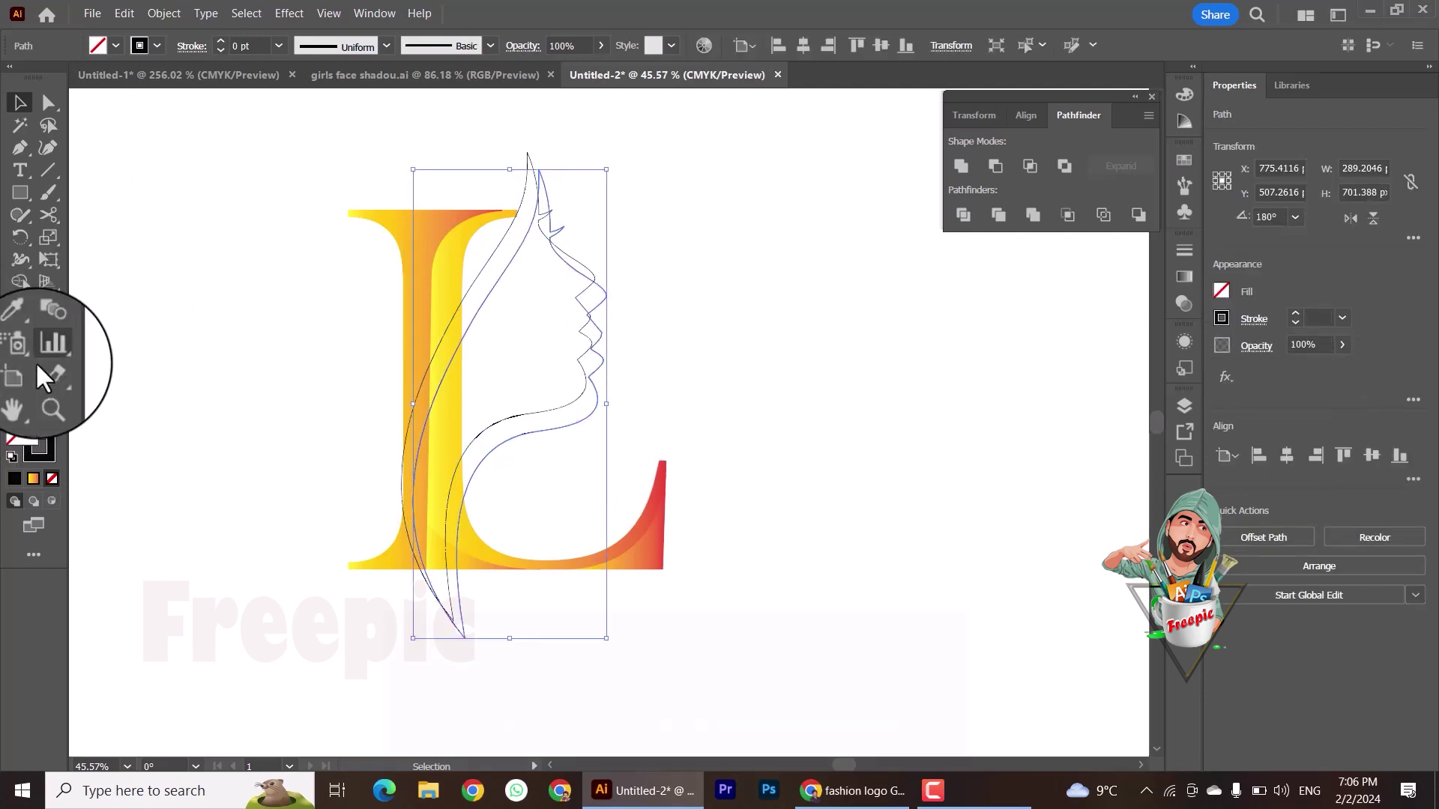
Step: Shape-build the face and the band between its outlines with the yellow-to-red gradient
click(116, 46)
click(26, 117)
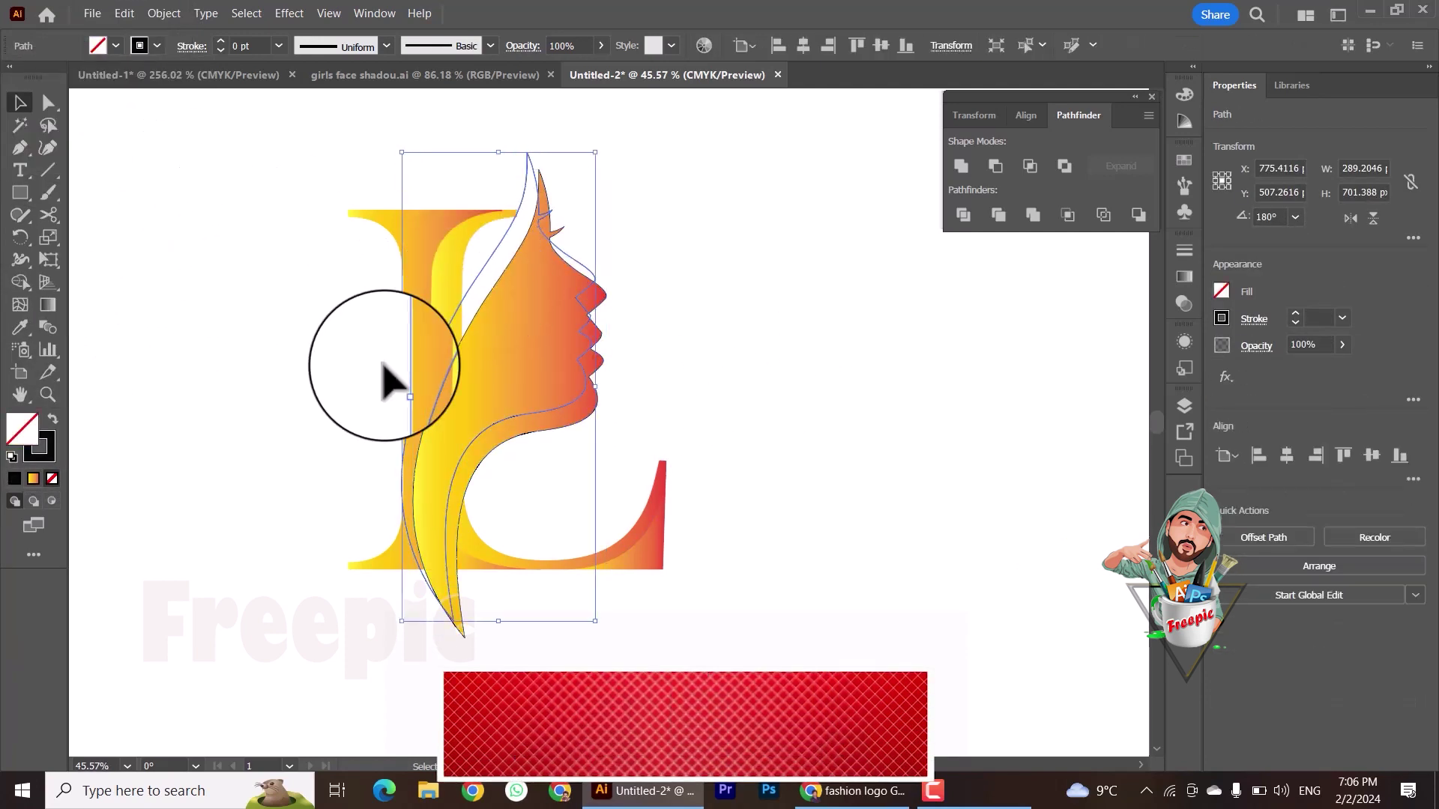
key(ctrl+z)
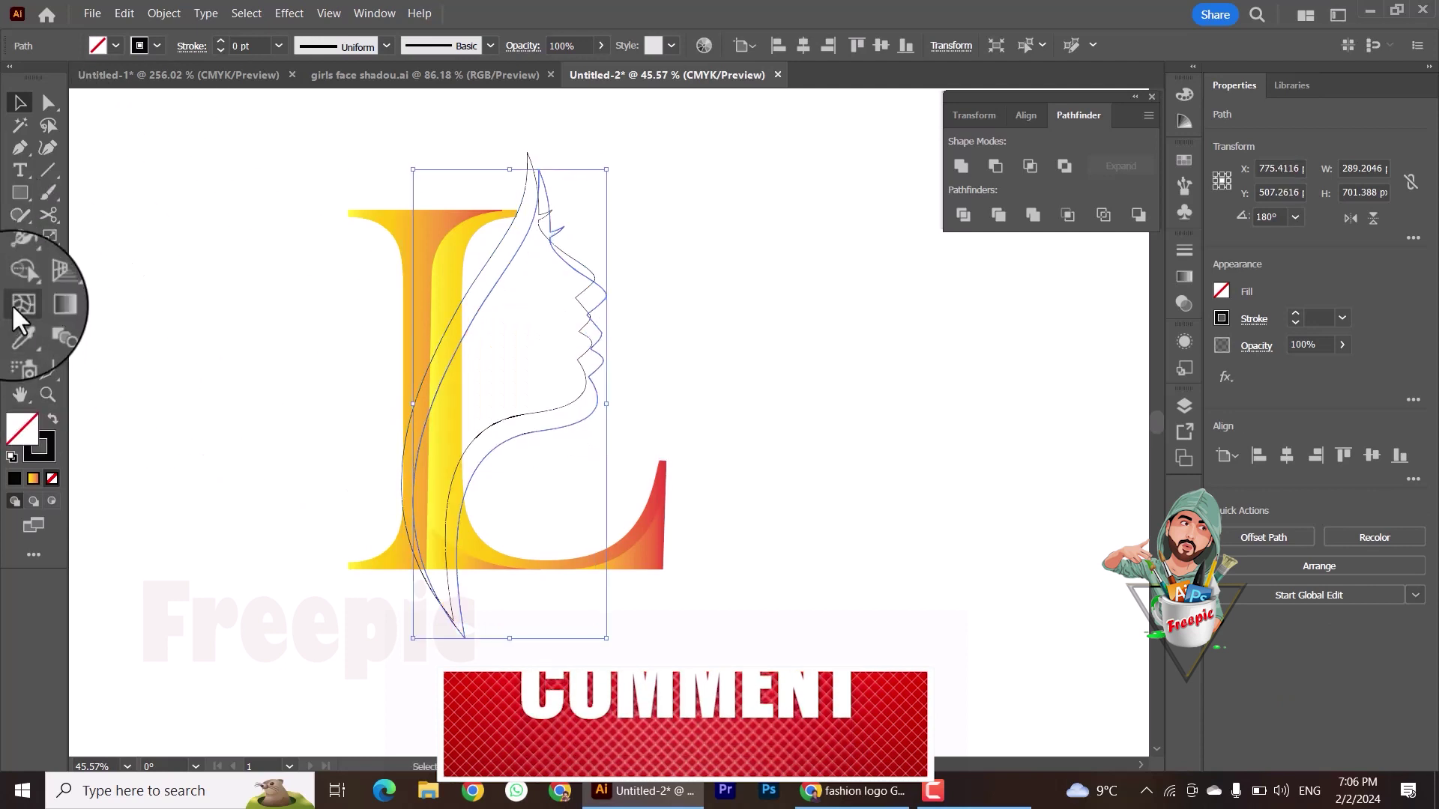
click(20, 281)
key(ctrl+a)
click(113, 46)
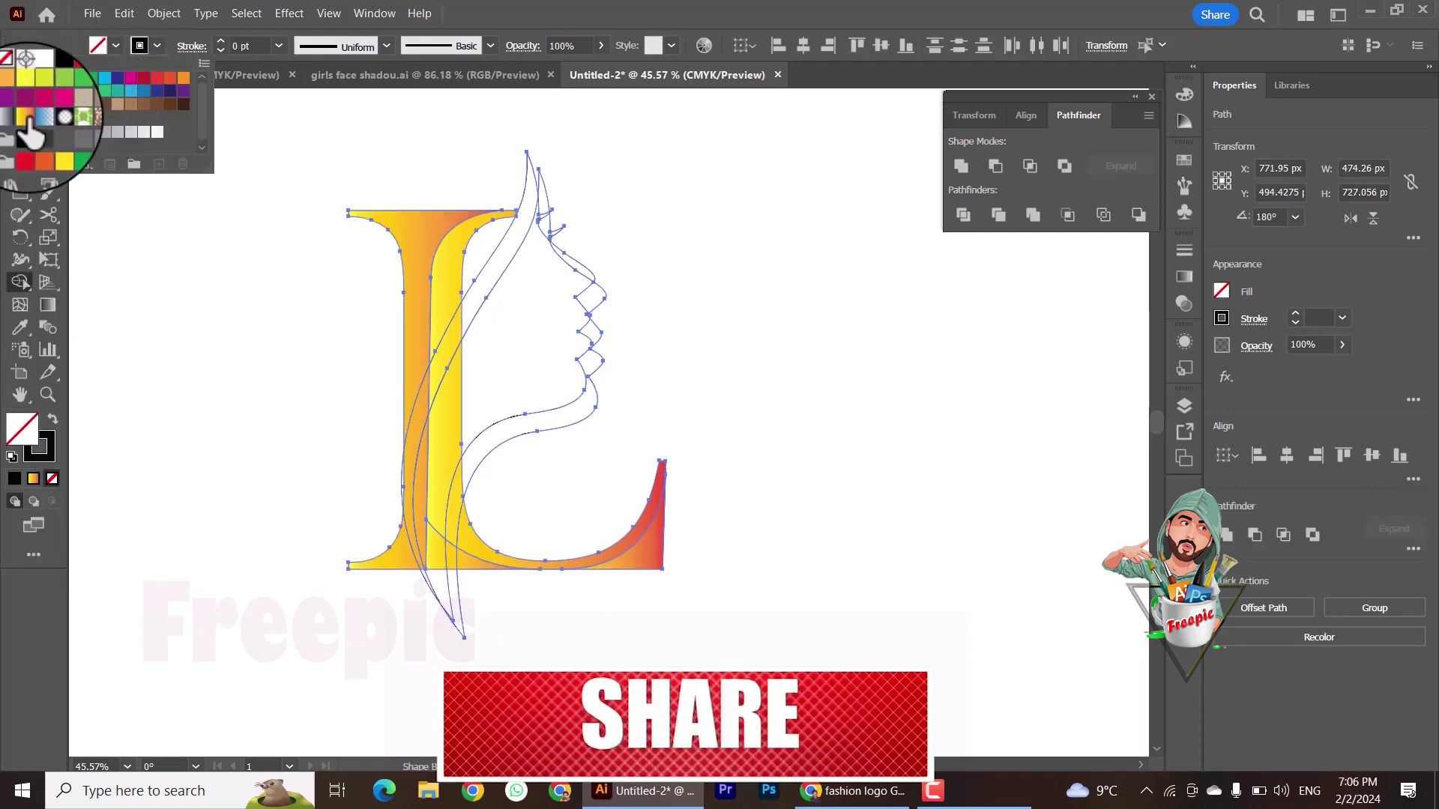
click(27, 117)
mouse_move(461, 412)
mouse_down()
mouse_move(428, 487)
mouse_move(460, 405)
mouse_up()
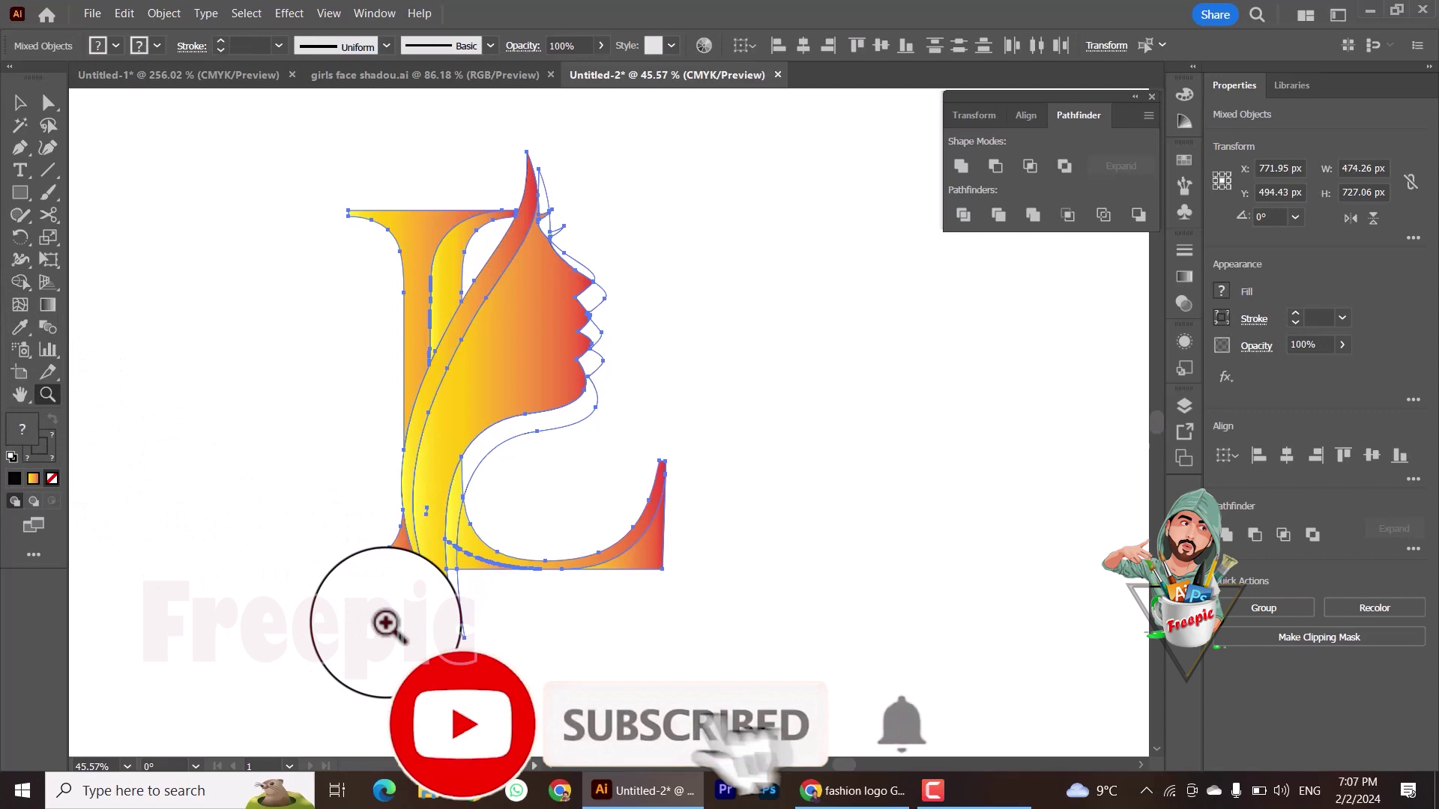
Step: Zoom in on the L's bottom and merge the sliver between the spikes into the face
drag(412, 592, 660, 660)
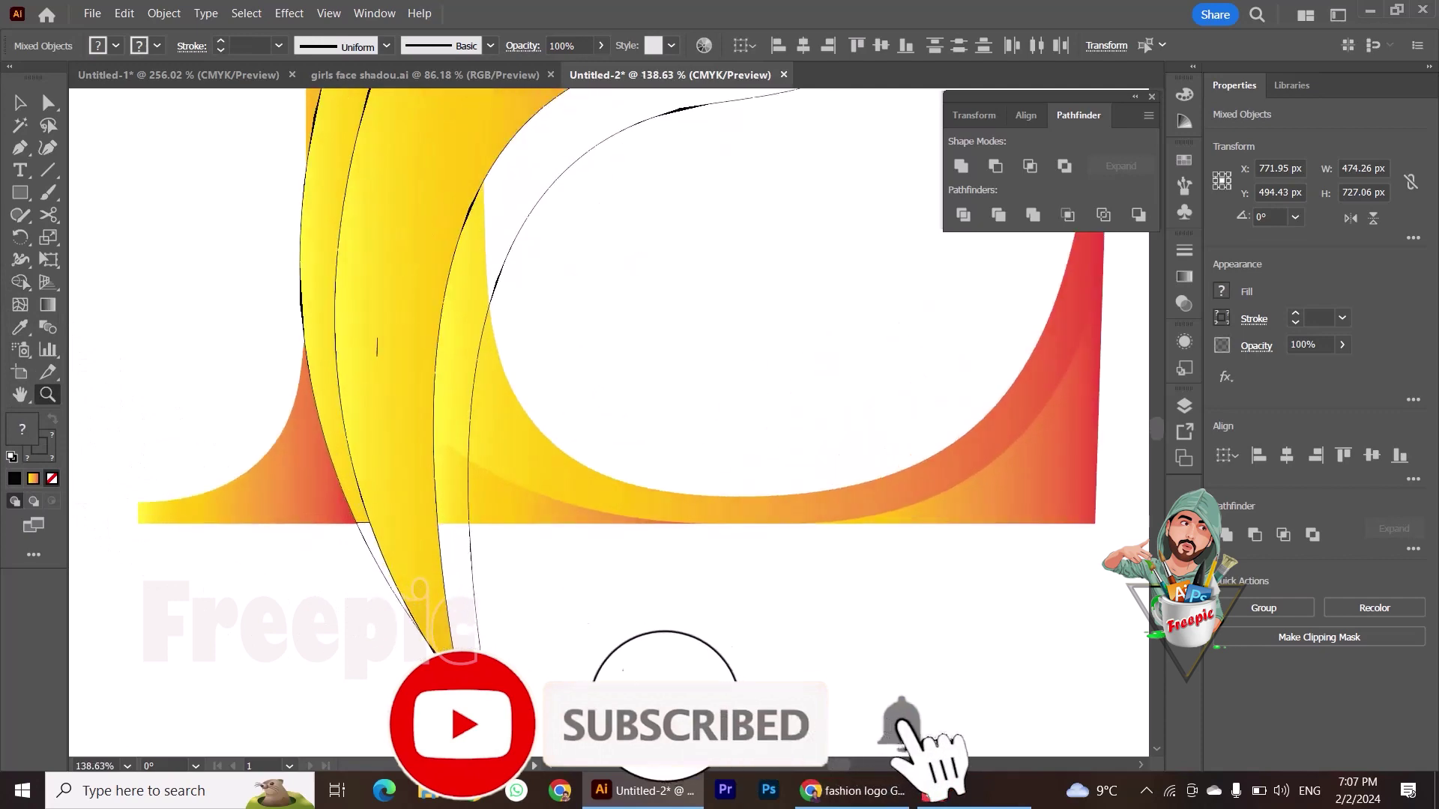
scroll(371, 524, up, 2)
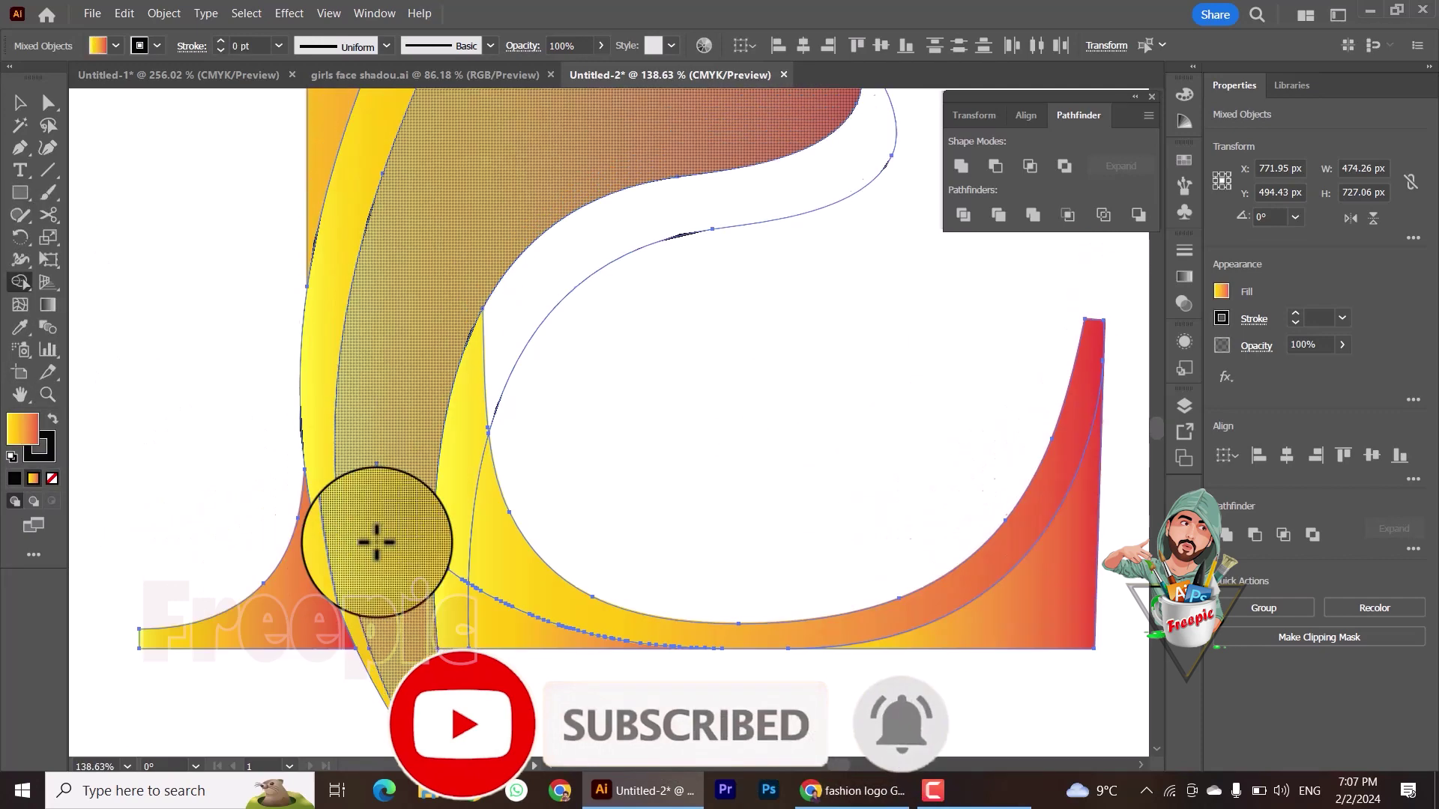
scroll(370, 525, up, 5)
scroll(363, 514, up, 3)
scroll(577, 510, up, 3)
click(21, 124)
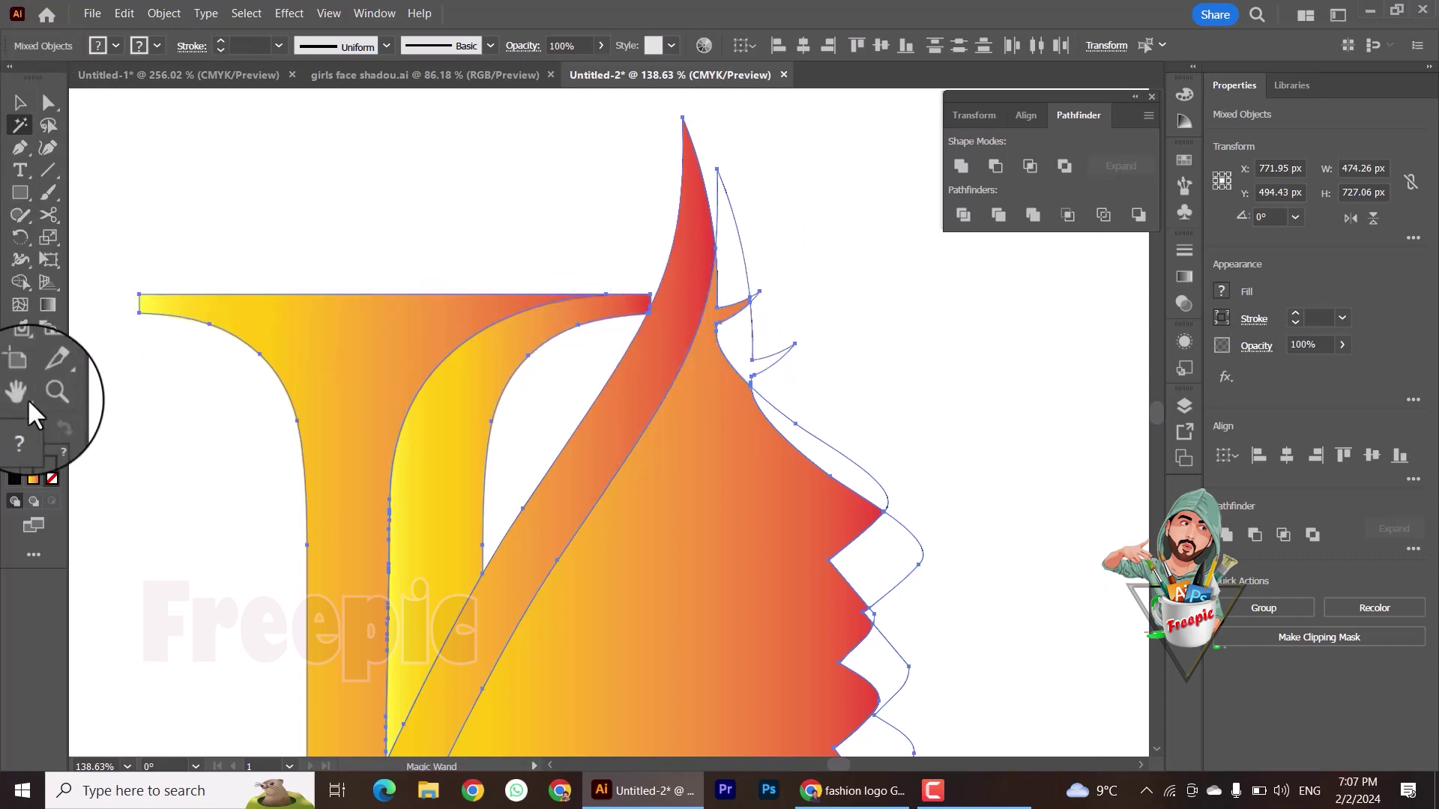
key(shift+m)
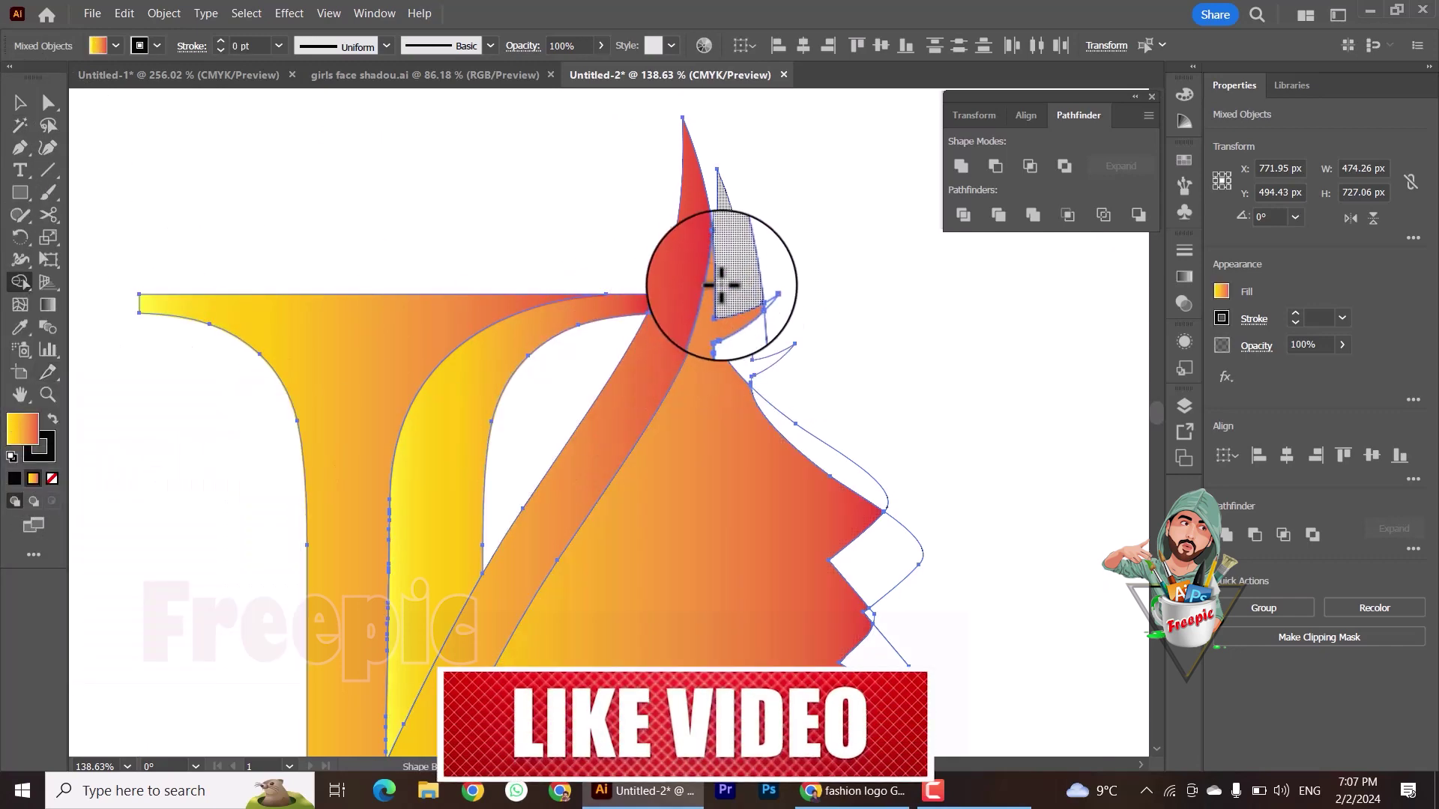
drag(713, 282, 697, 402)
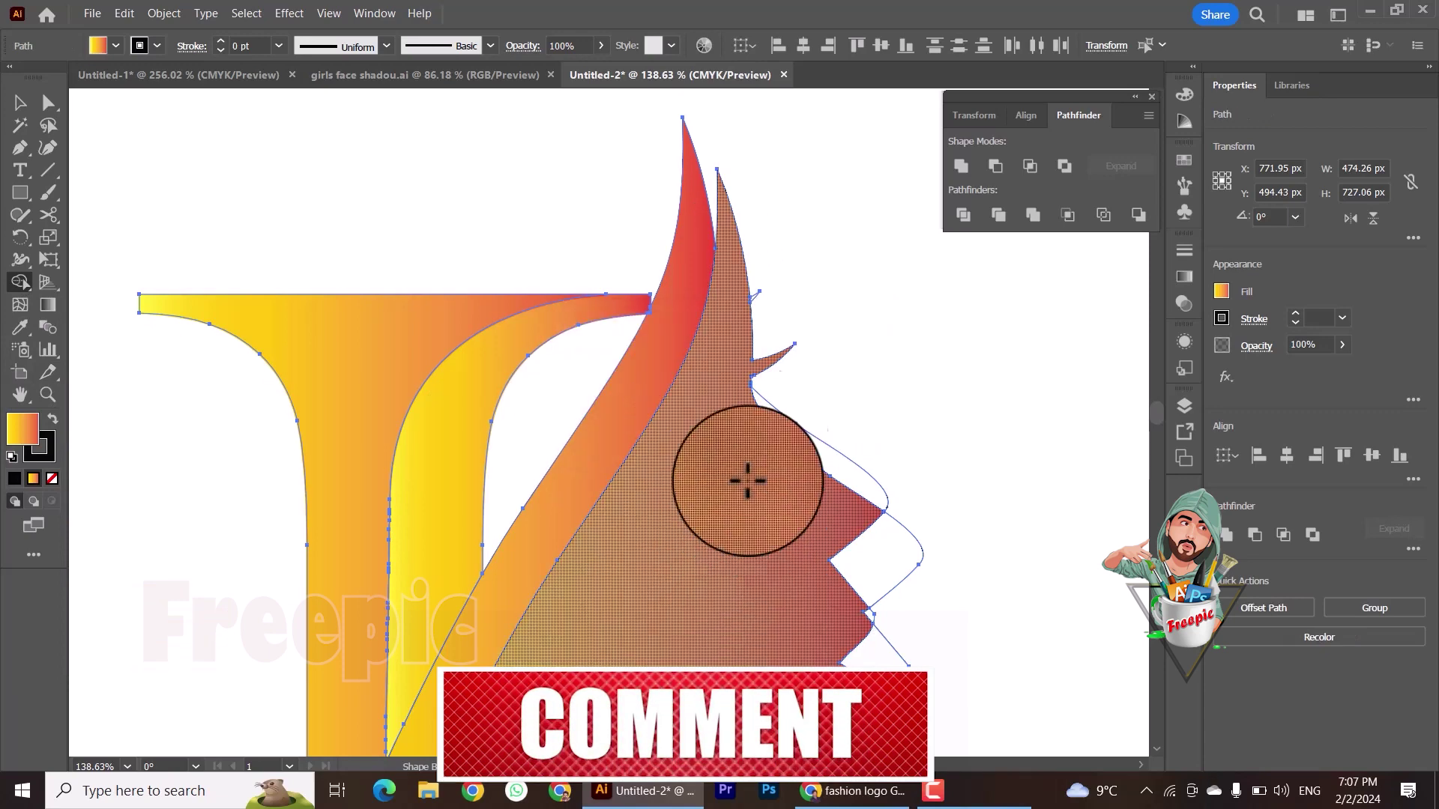
Step: Drag the hair spike's top anchor up and to the left
key(a)
drag(717, 170, 683, 118)
click(860, 321)
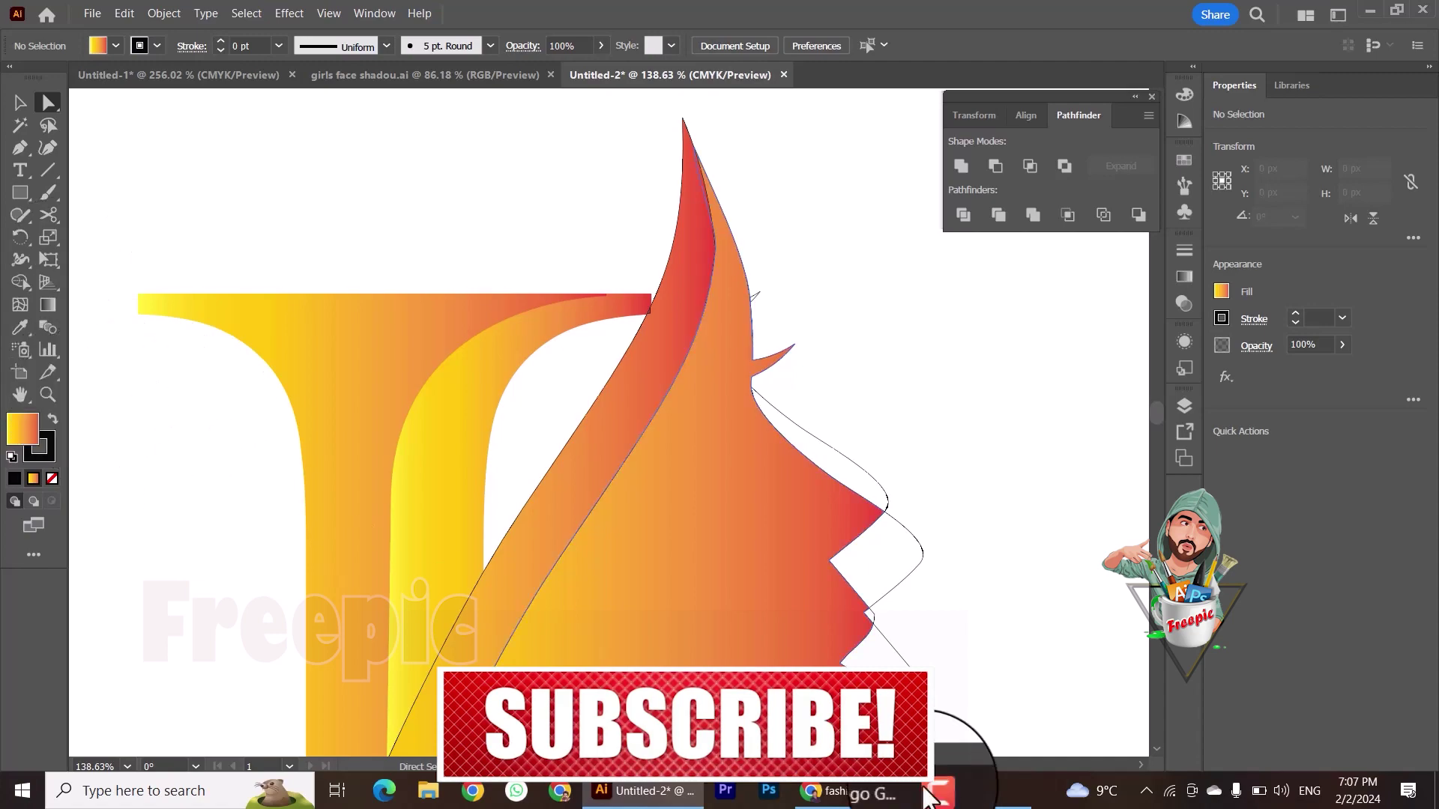
Step: Merge the lower swoosh regions with Shape Builder and zoom out to the whole logo
key(ctrl+a)
click(20, 282)
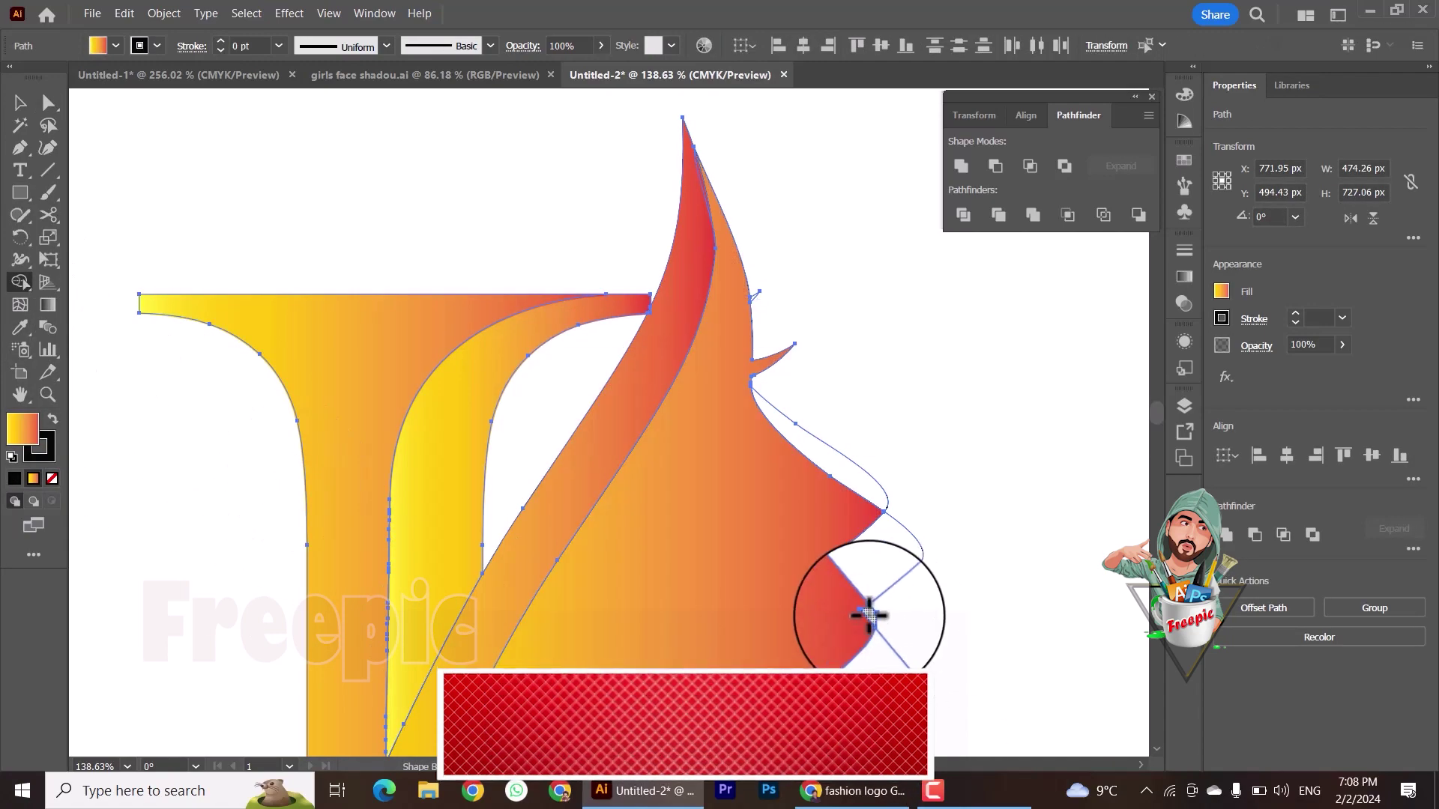
drag(869, 614, 361, 681)
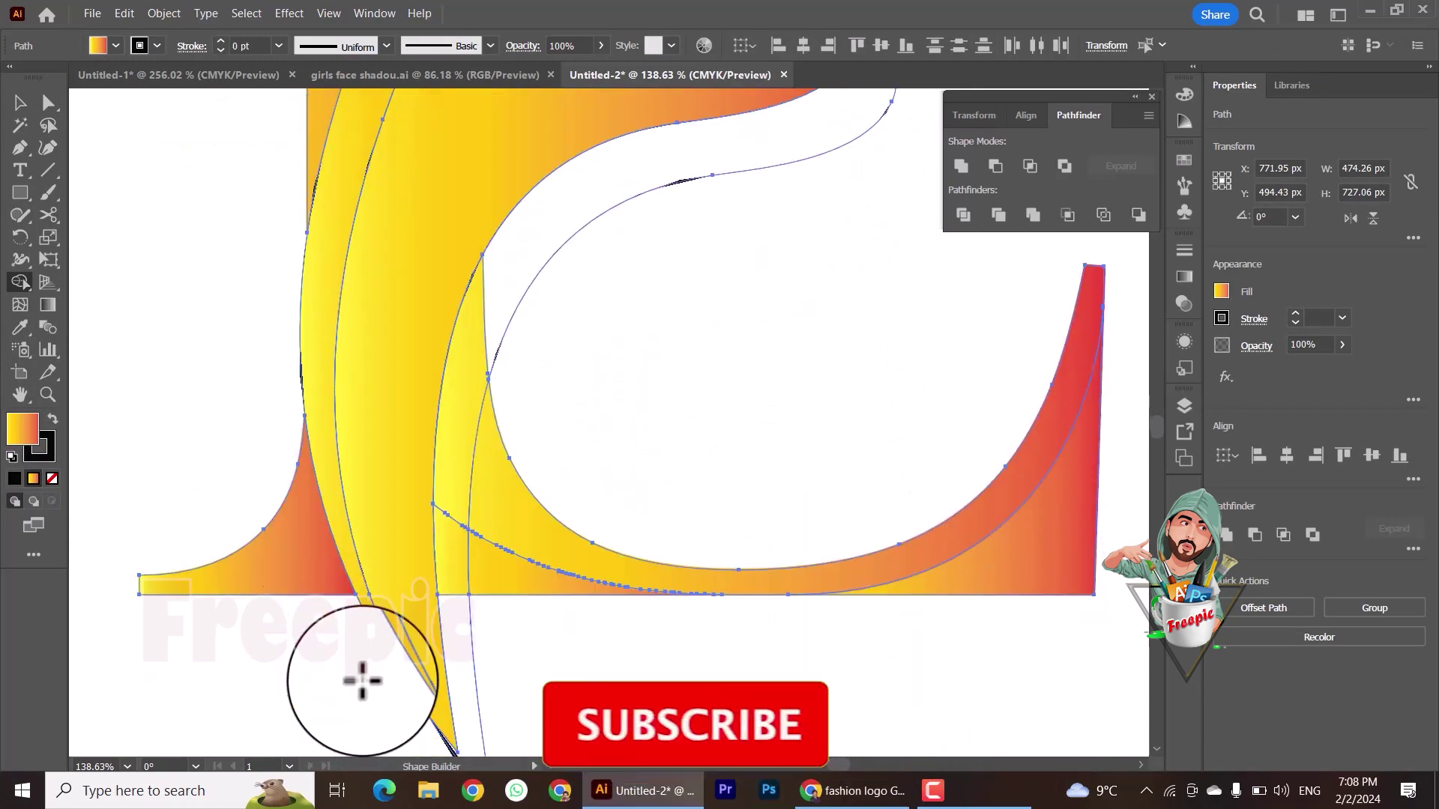
click(20, 126)
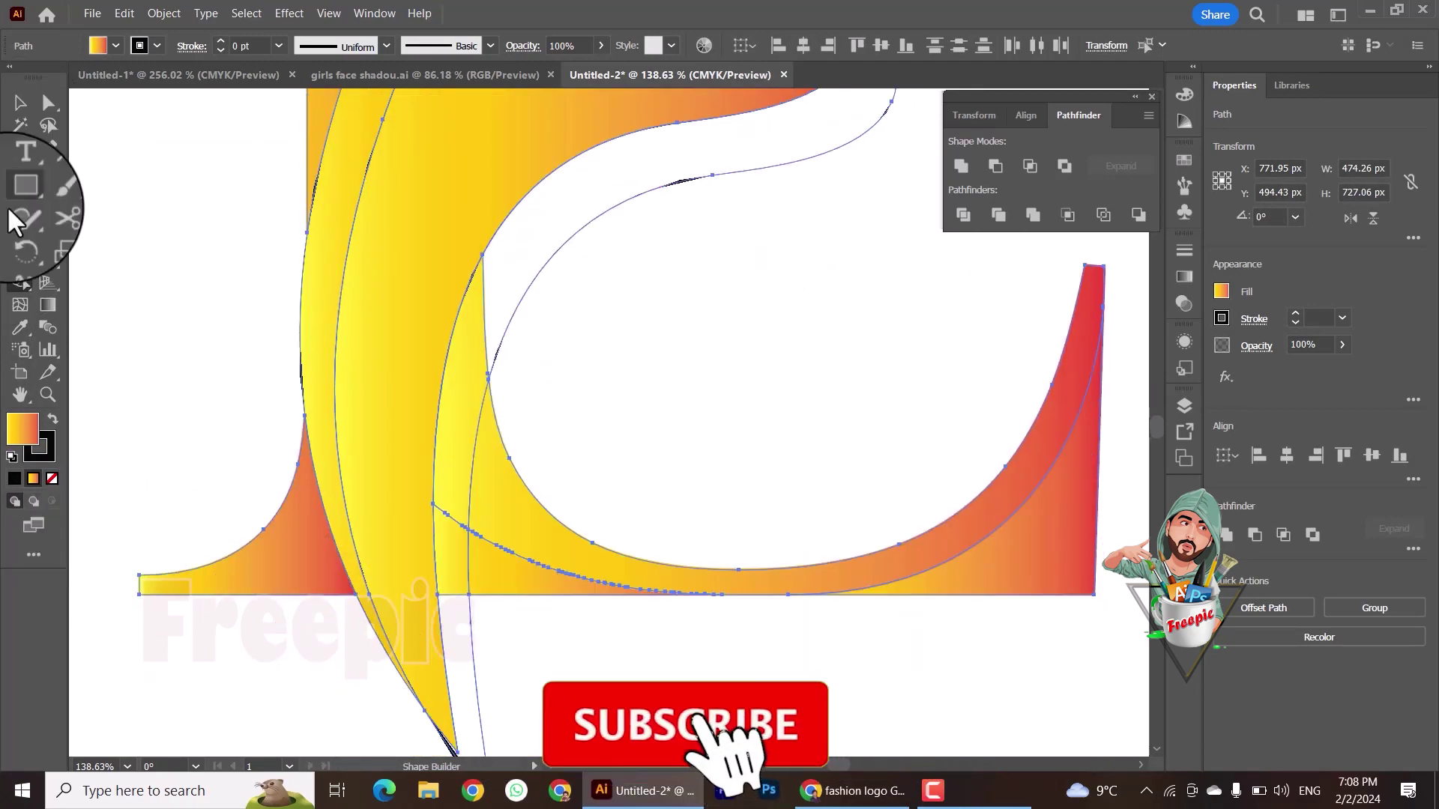
click(47, 395)
drag(615, 488, 524, 488)
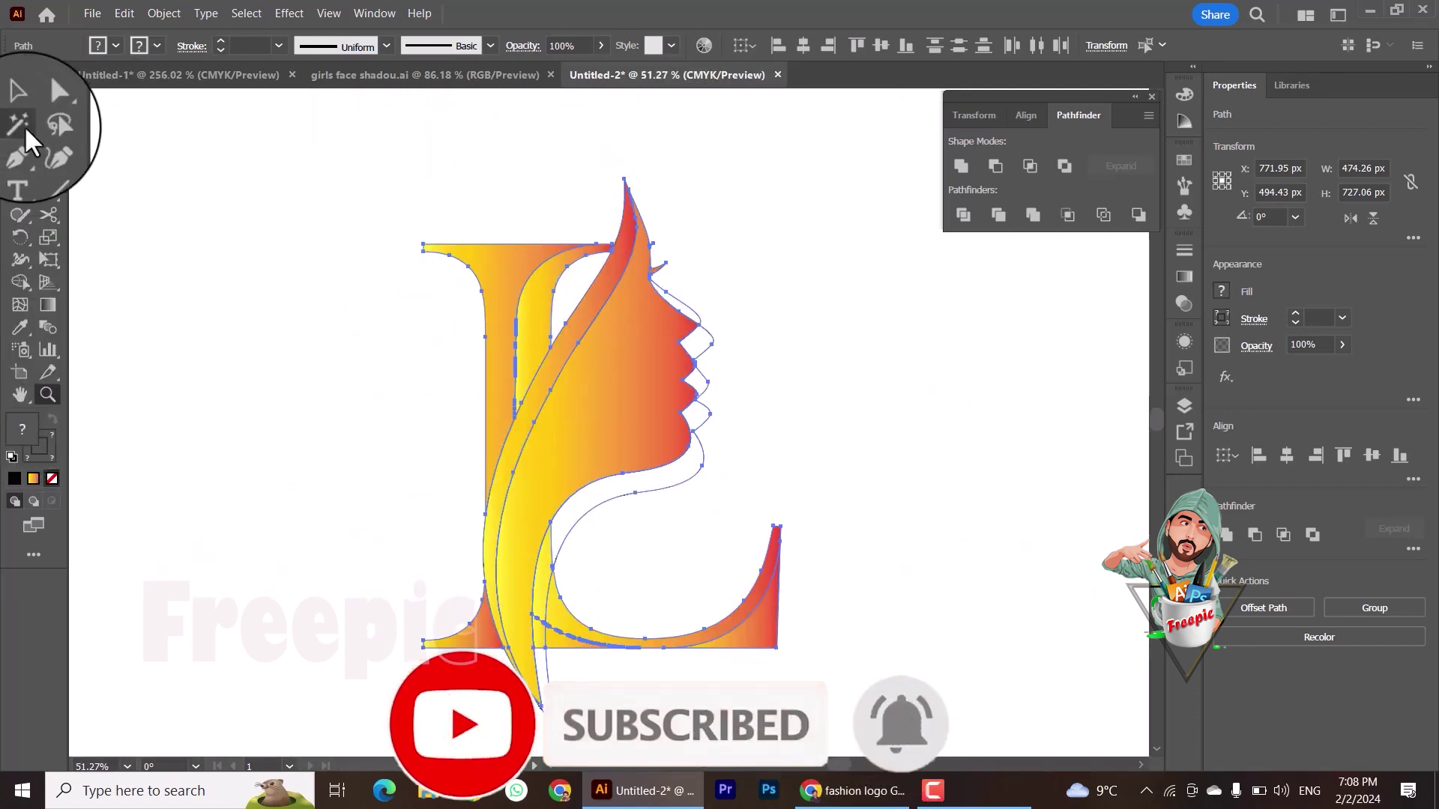
click(703, 468)
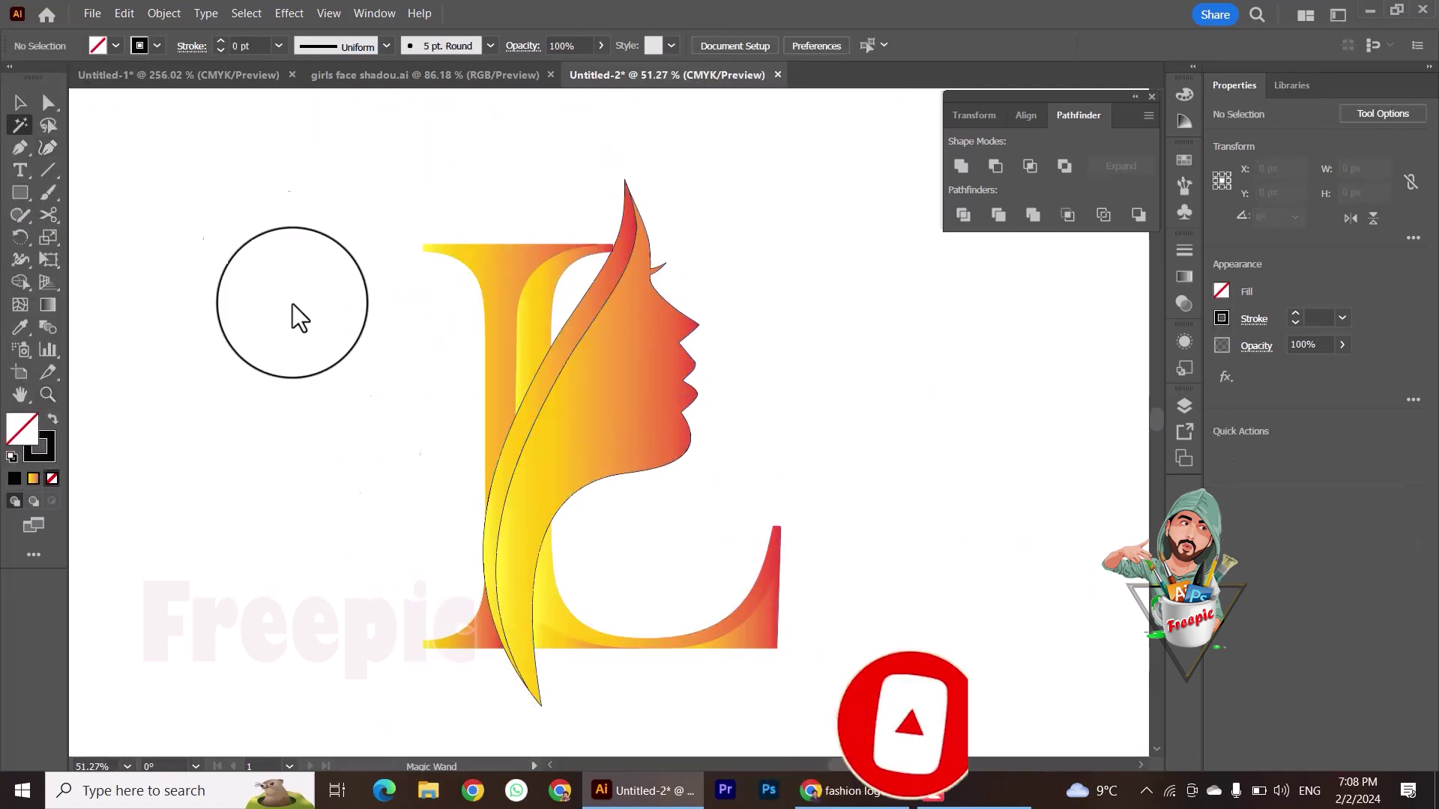
Step: Check the face-and-hair path by swapping its fill and stroke, then restore the gradient fill
click(20, 102)
click(588, 312)
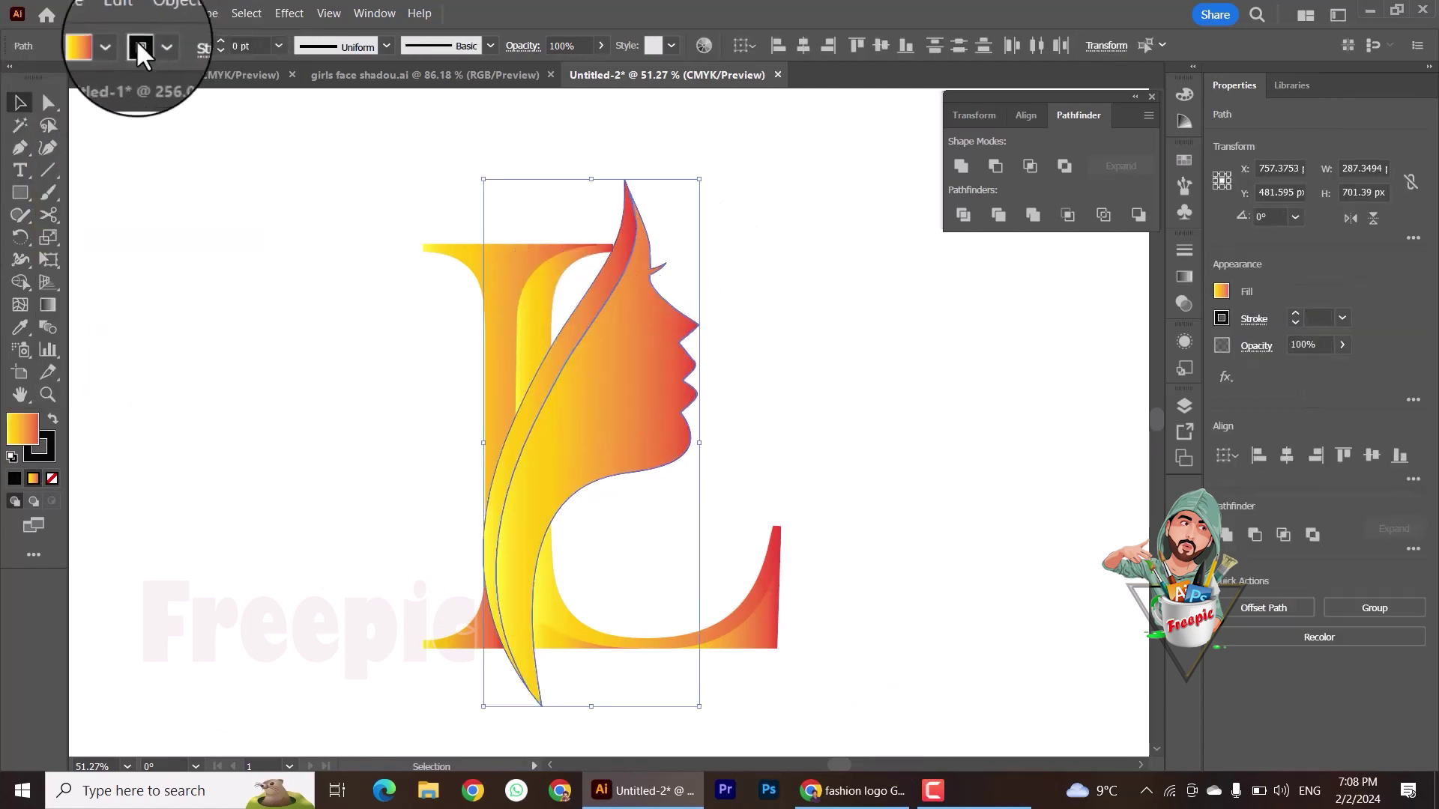
click(52, 419)
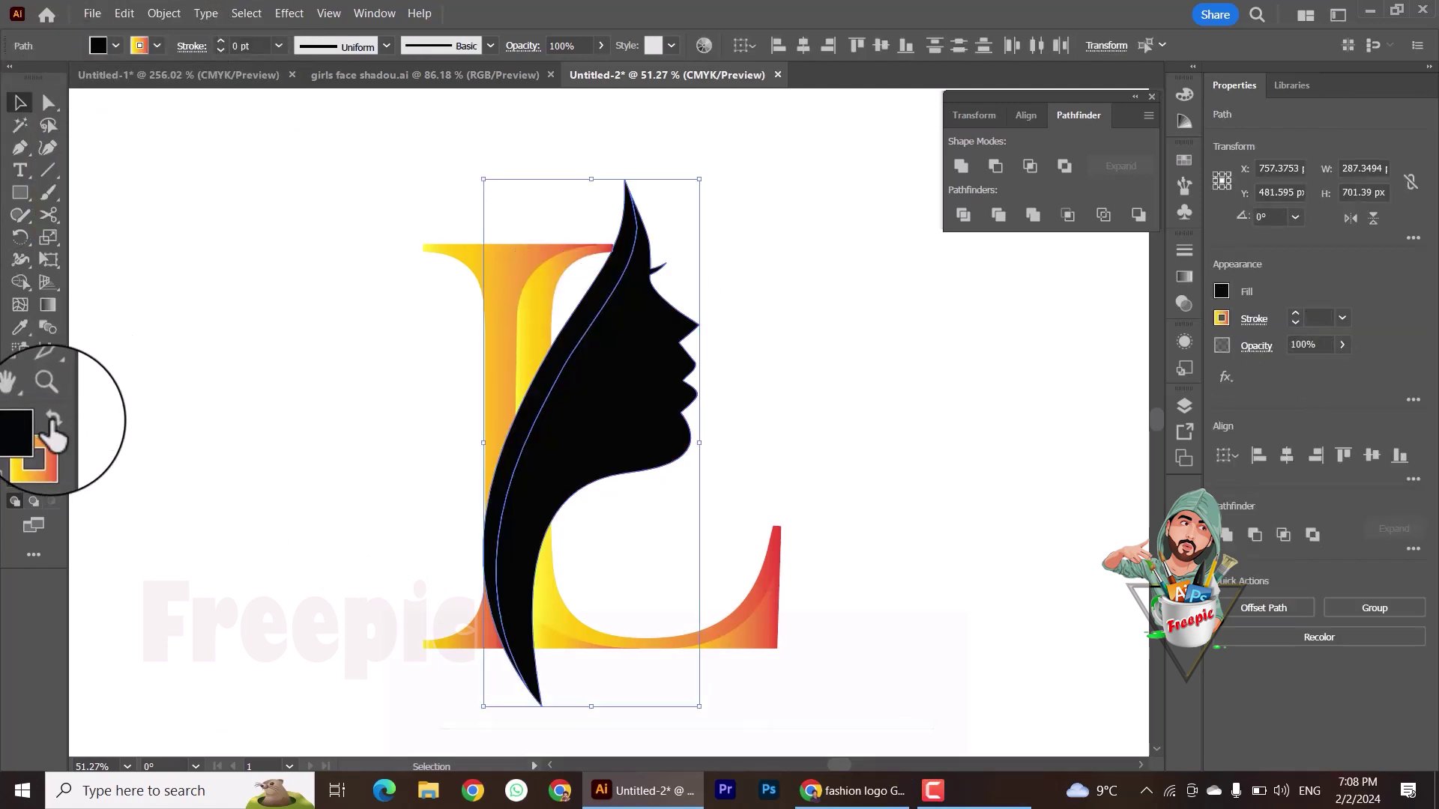
click(53, 435)
click(156, 45)
click(188, 288)
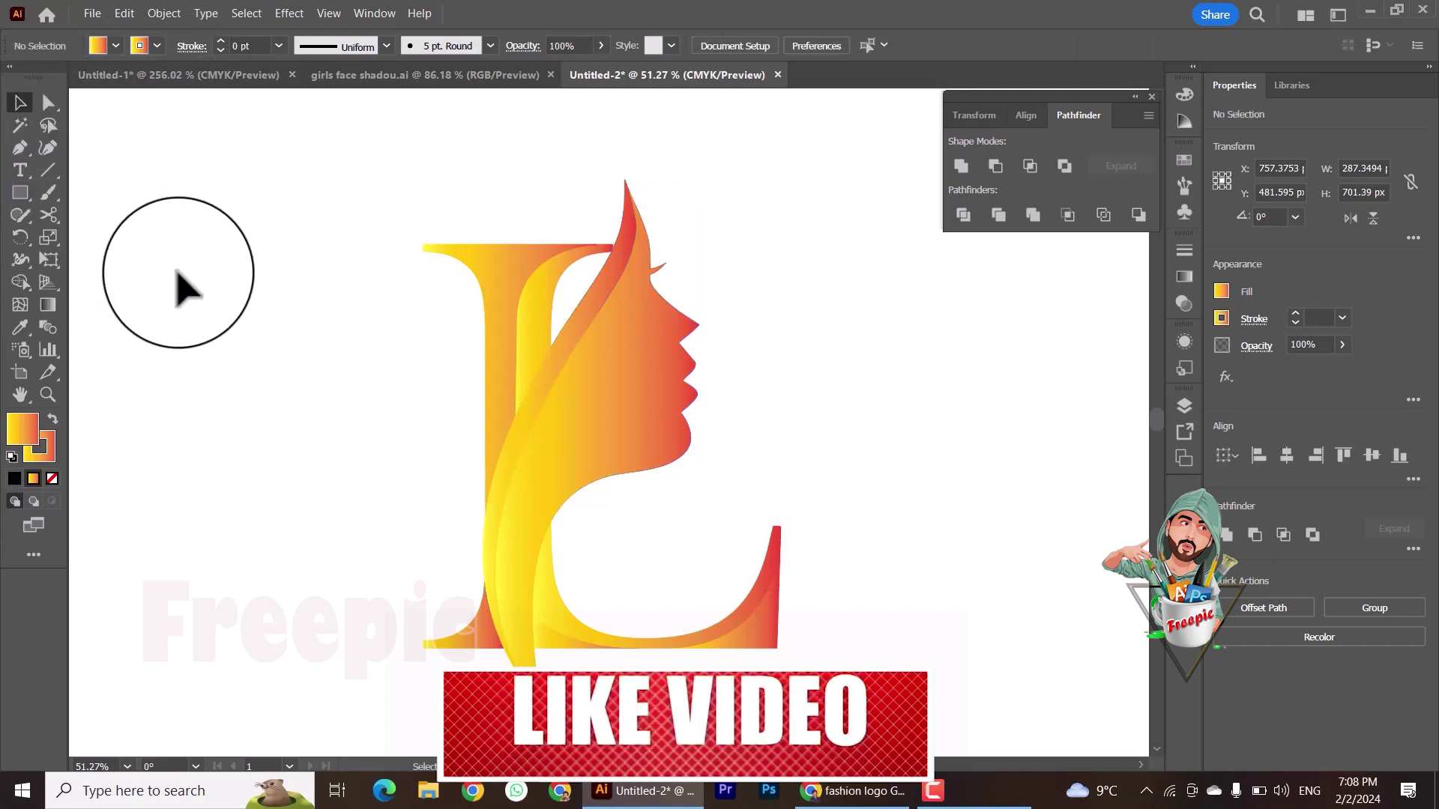
click(633, 251)
click(861, 303)
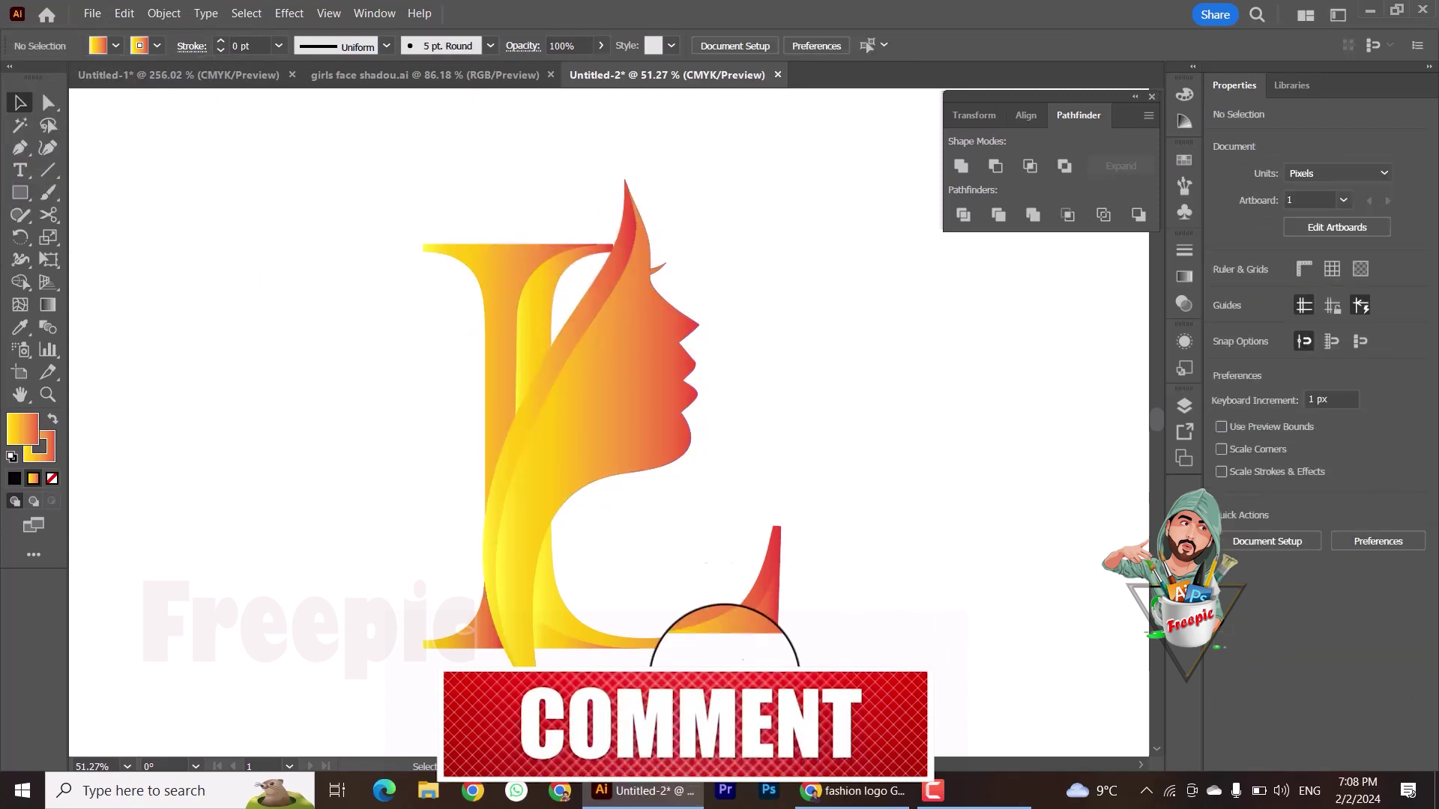
Step: Create an offset copy of the swoosh path inside the L and delete the selected path
click(571, 482)
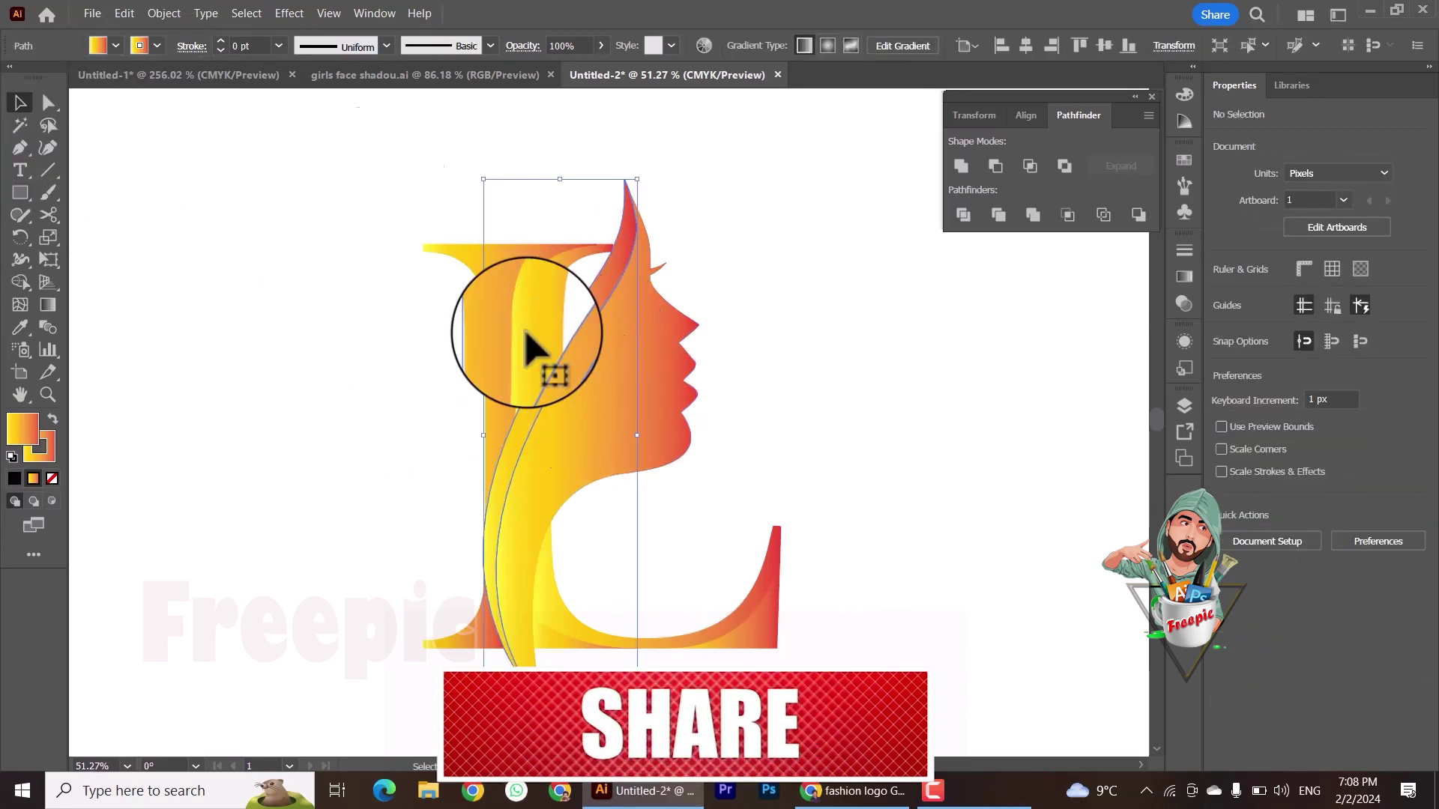
click(163, 12)
click(442, 480)
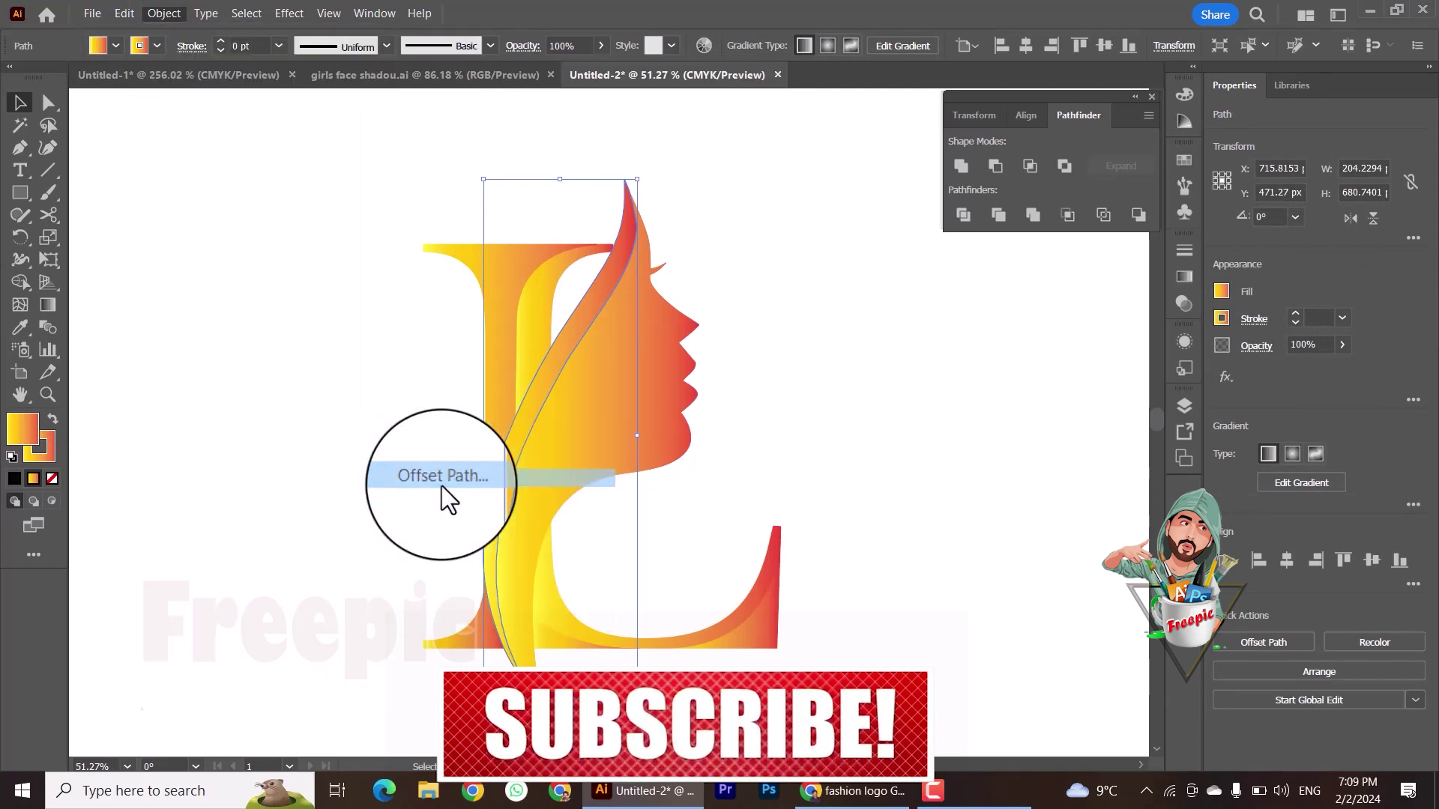
click(1023, 409)
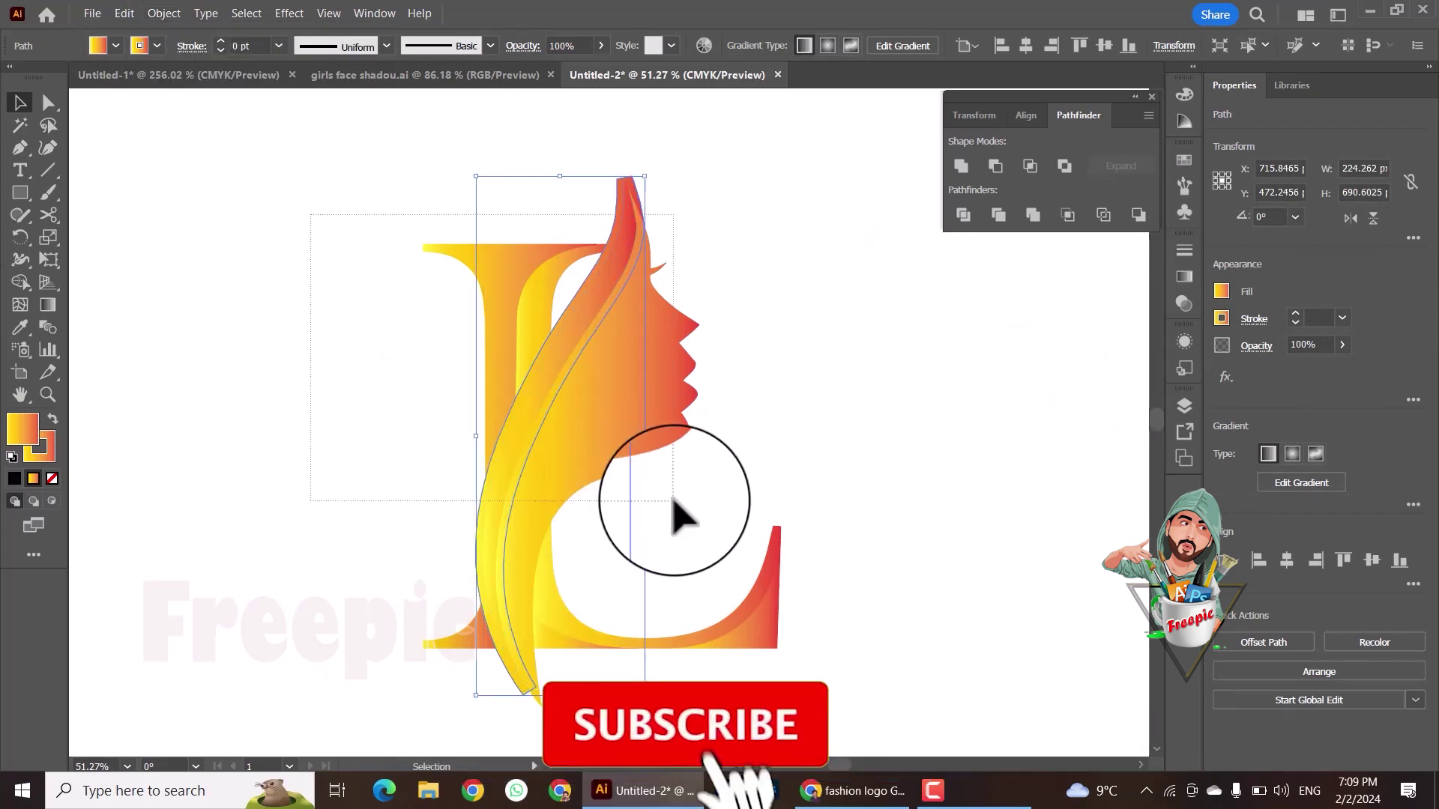
right_click(625, 411)
click(590, 631)
key(Delete)
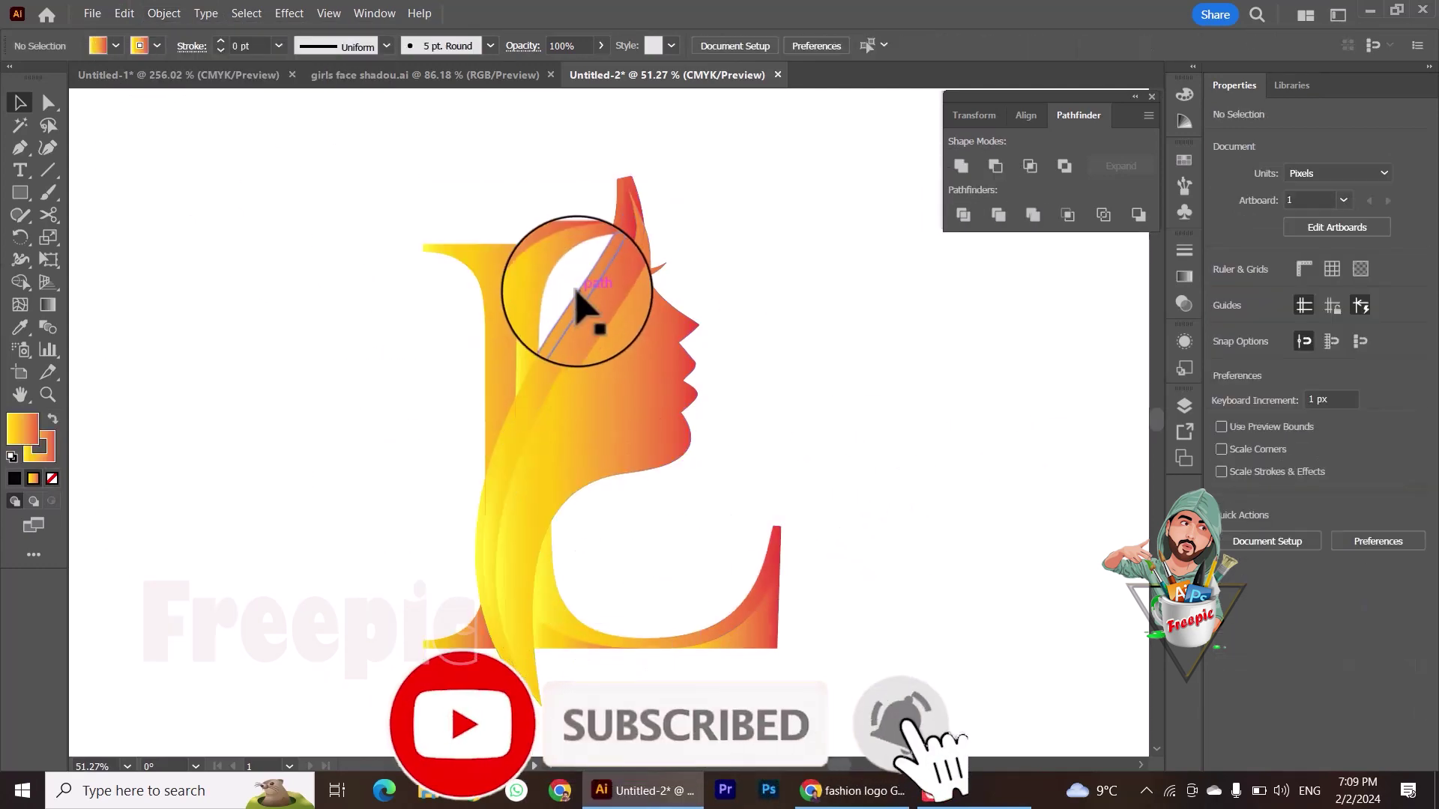
Step: Delete the white crescent, the overlapping red hair path and leftover strands near the hair
click(617, 225)
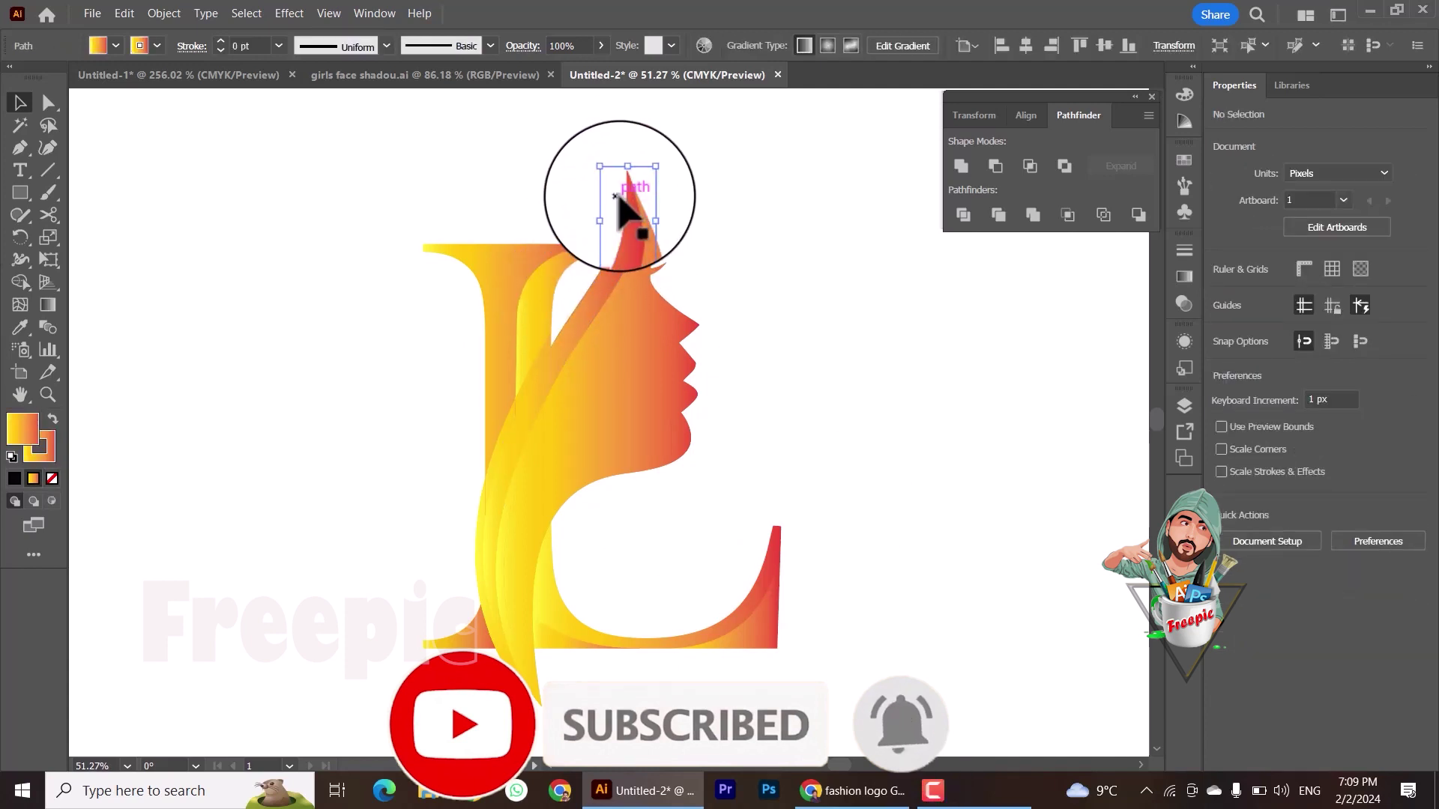
key(Delete)
click(609, 258)
key(Delete)
click(621, 274)
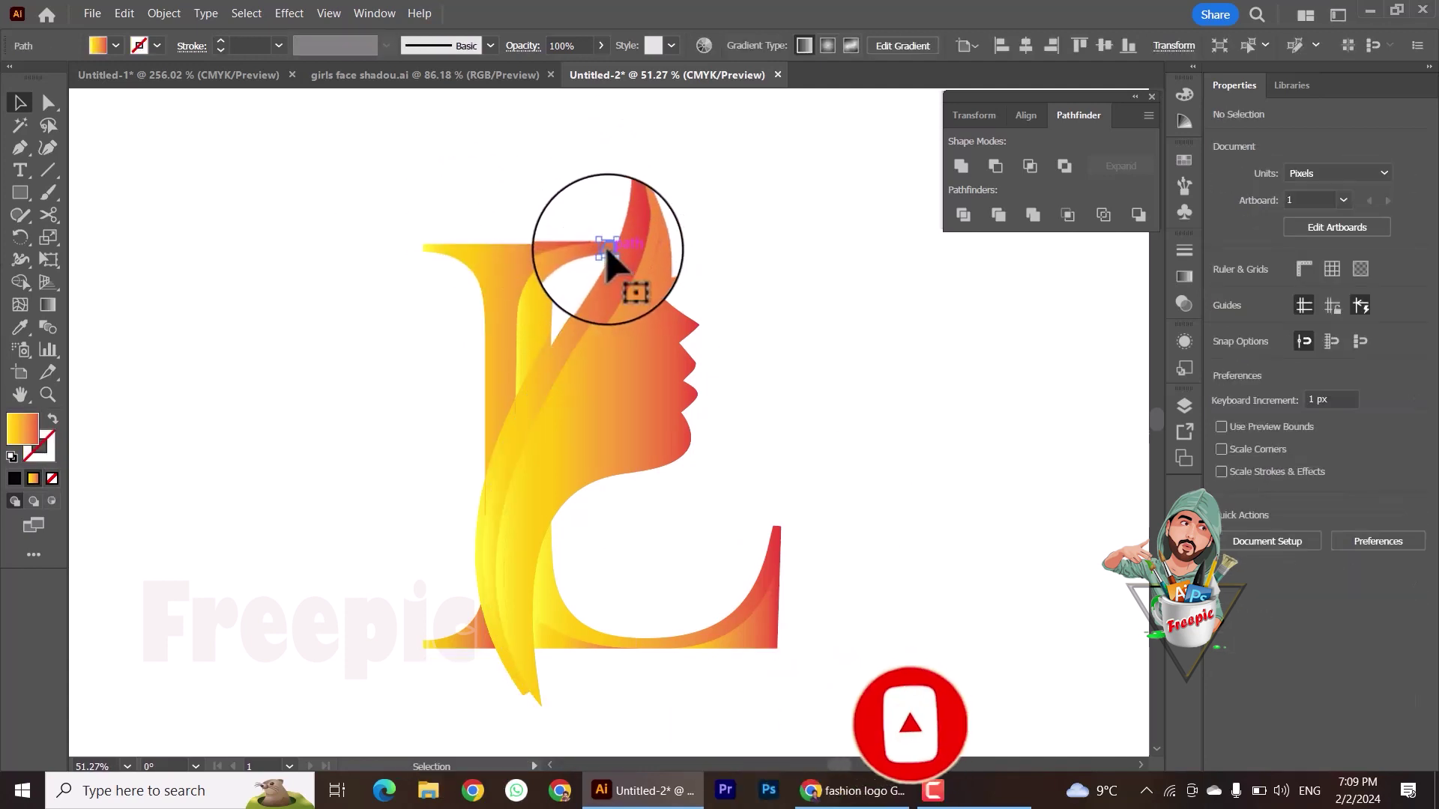
key(Delete)
key(Delete)
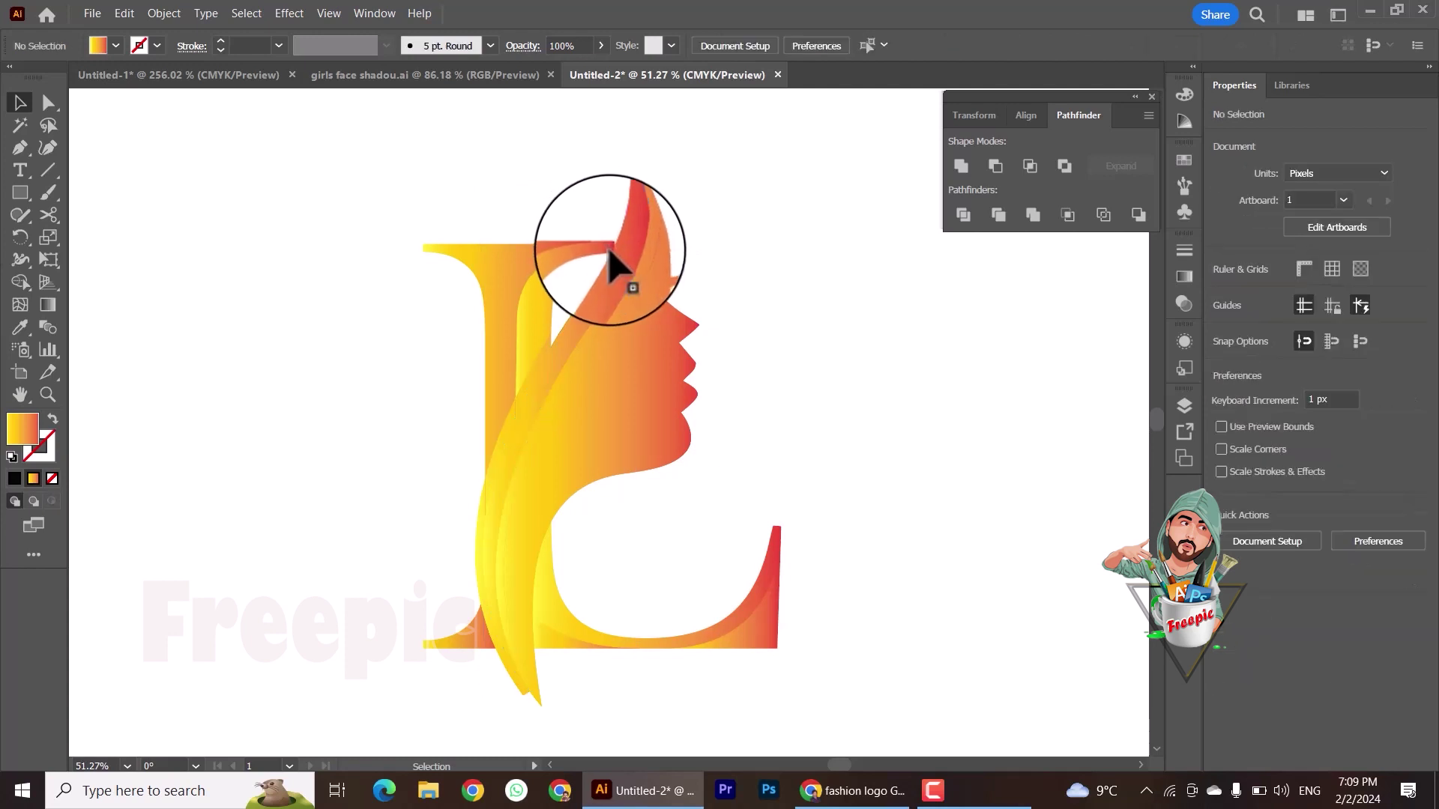
click(594, 240)
Step: Delete the thin leftover strands on the letter
key(Delete)
key(Delete)
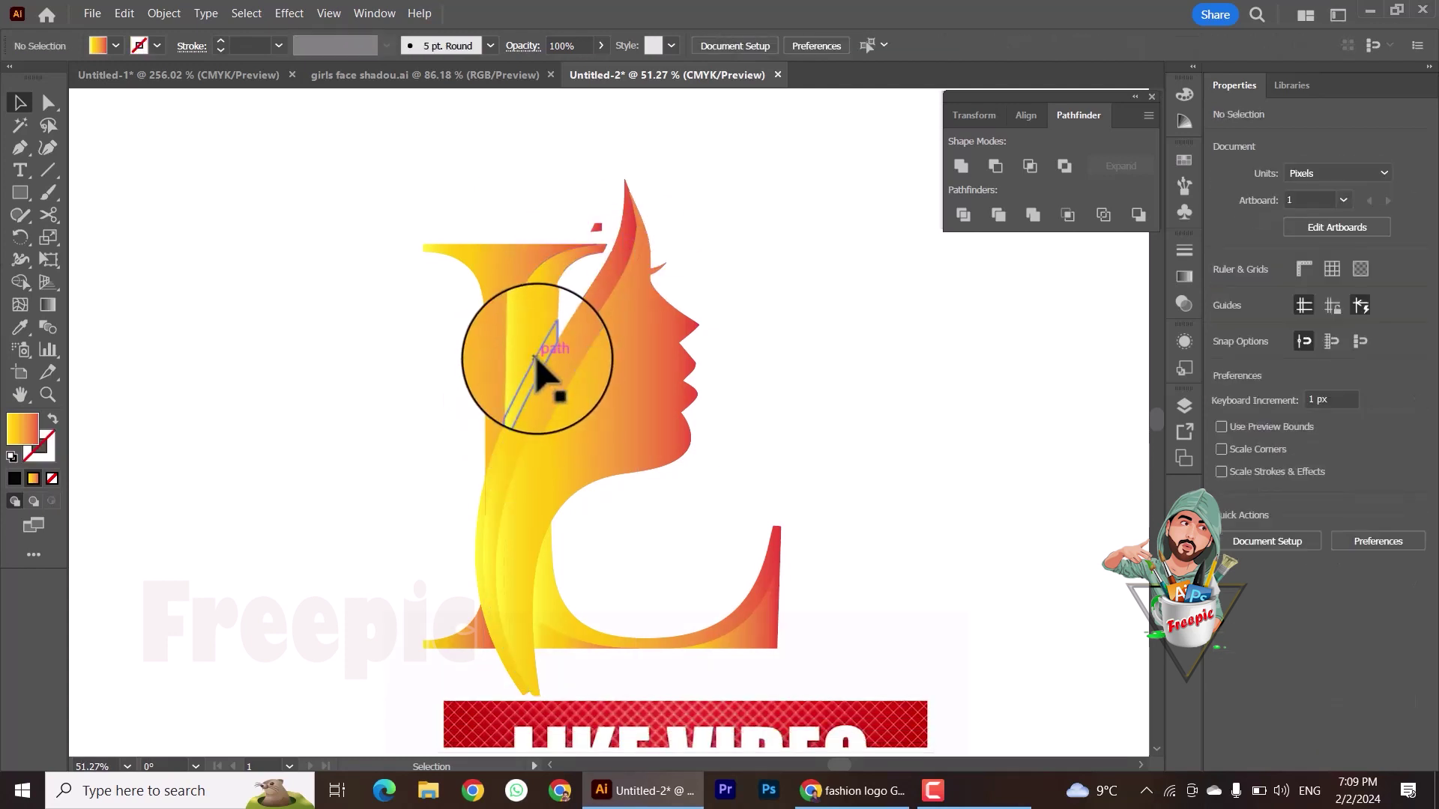
click(514, 418)
key(Delete)
click(504, 431)
key(Delete)
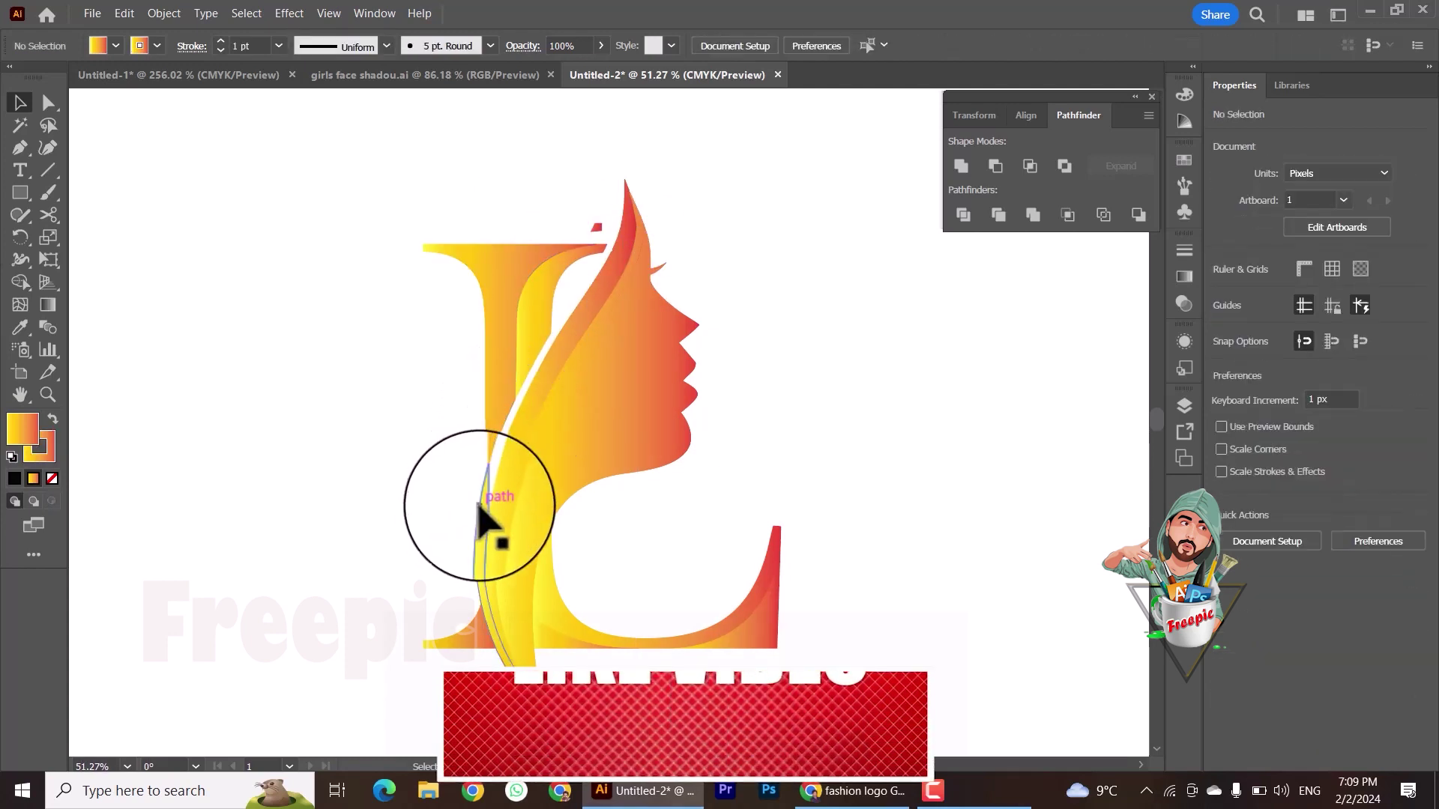
click(577, 482)
key(Delete)
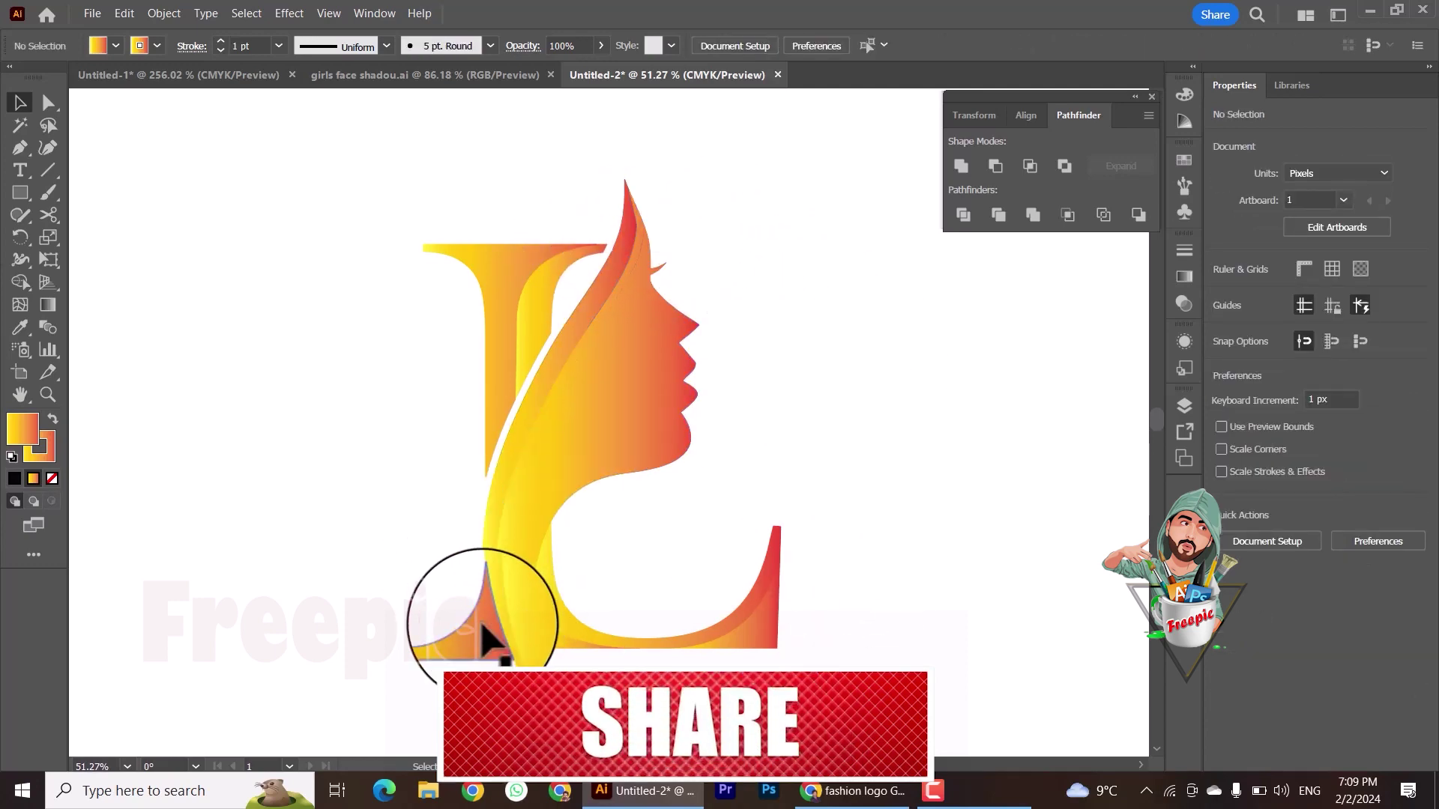
Step: Create an offset outline around the tall curved band
click(525, 622)
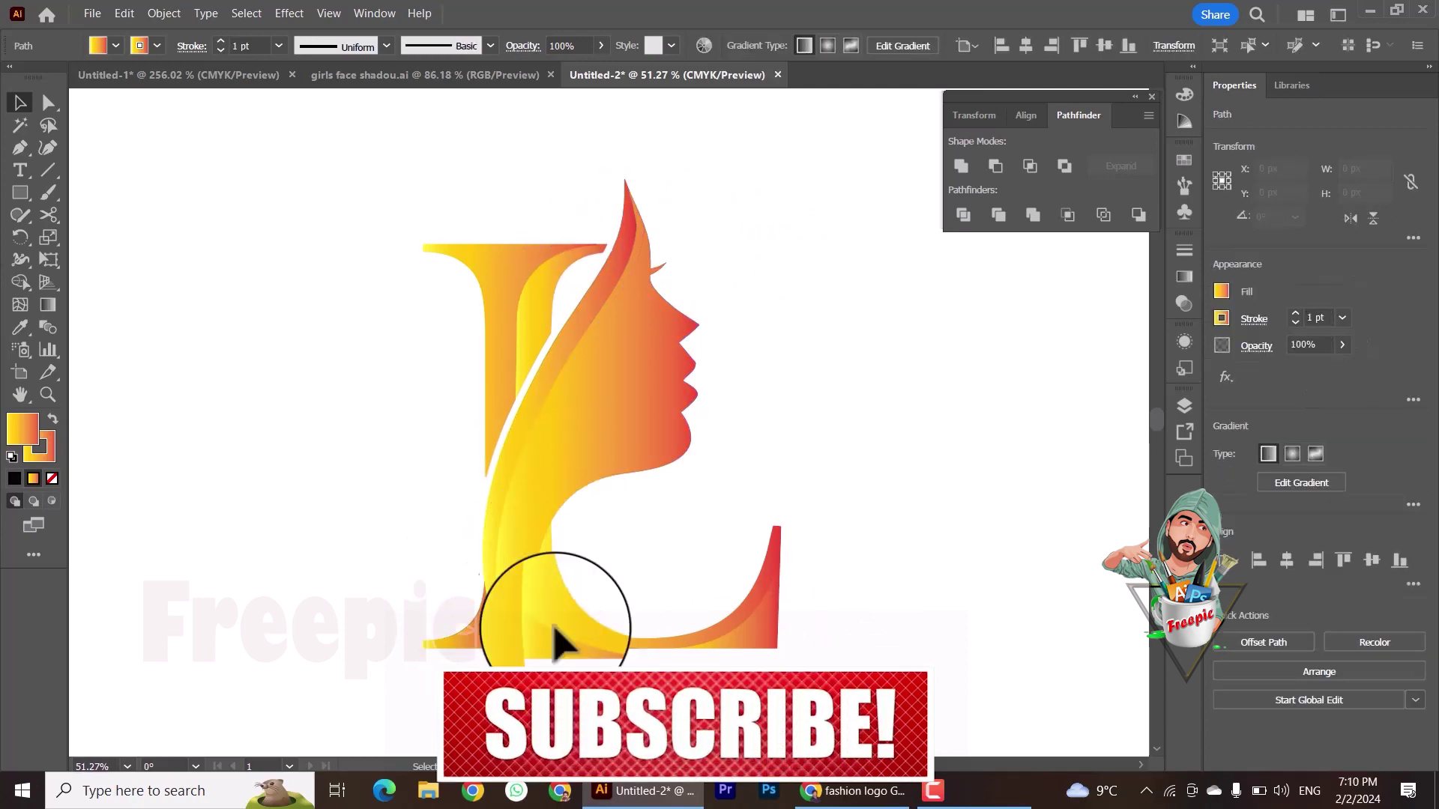
click(556, 628)
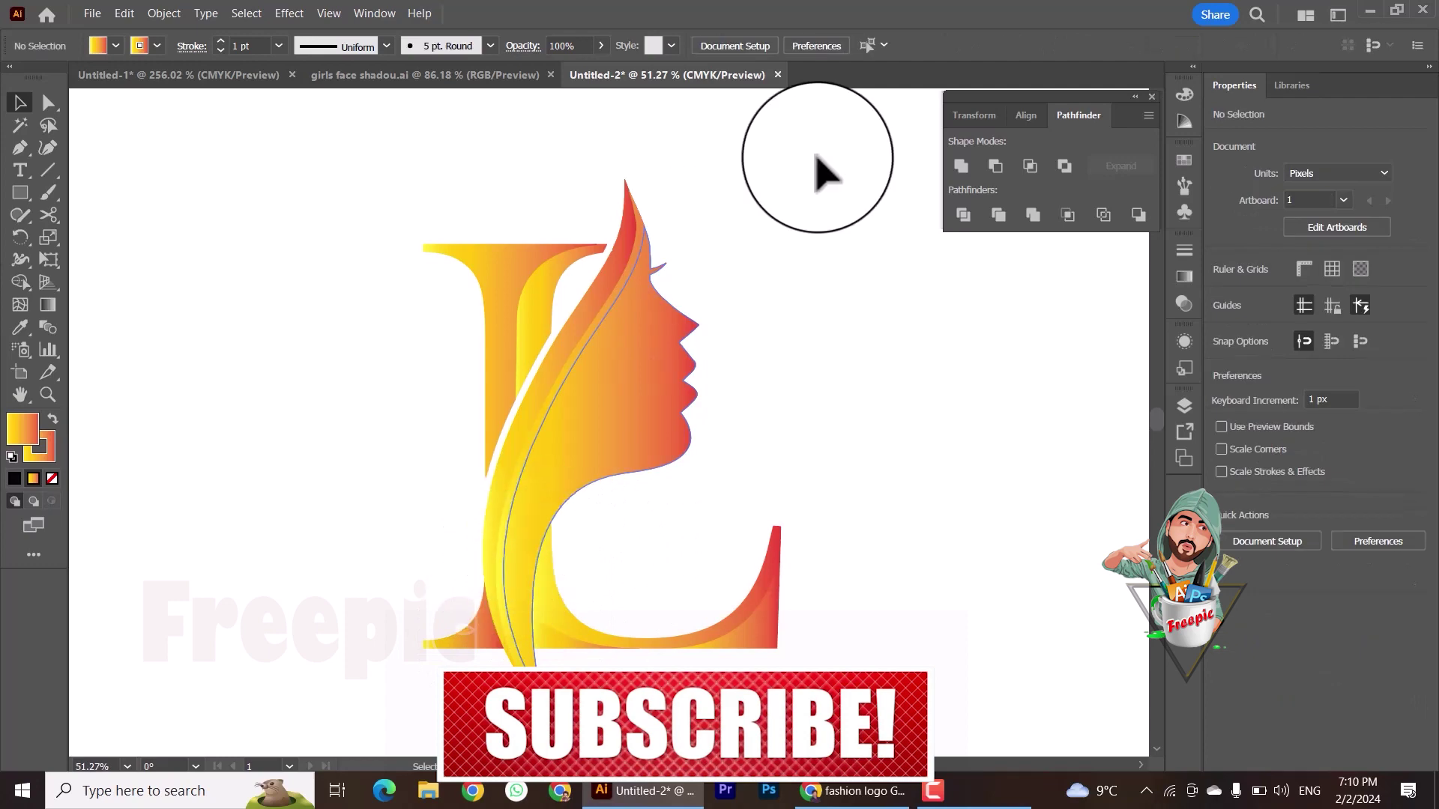
click(165, 14)
click(446, 481)
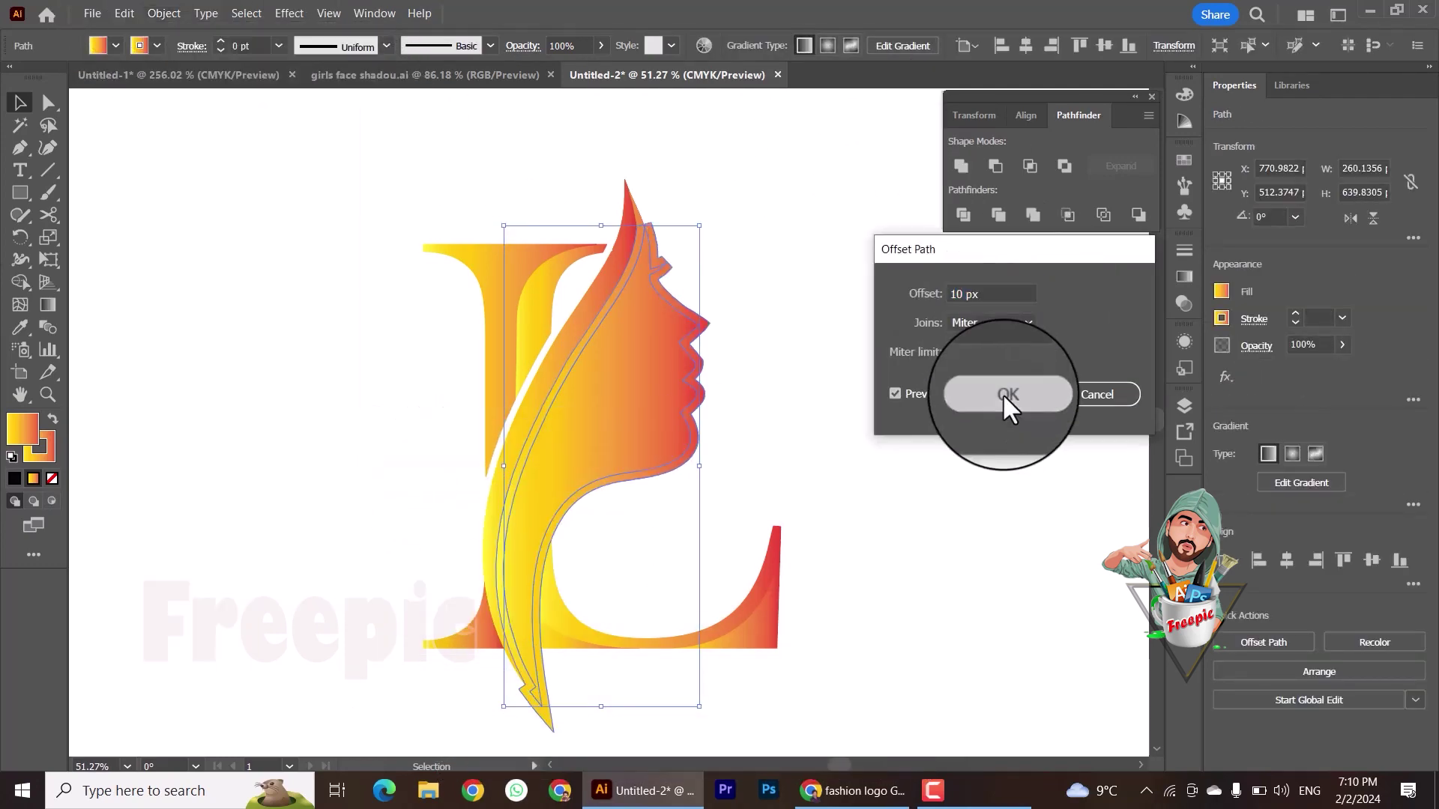
click(1008, 395)
Step: Divide all logo pieces along the offset outline and delete the slivers to leave a white gap
key(ctrl+a)
click(1032, 215)
right_click(604, 427)
key(Escape)
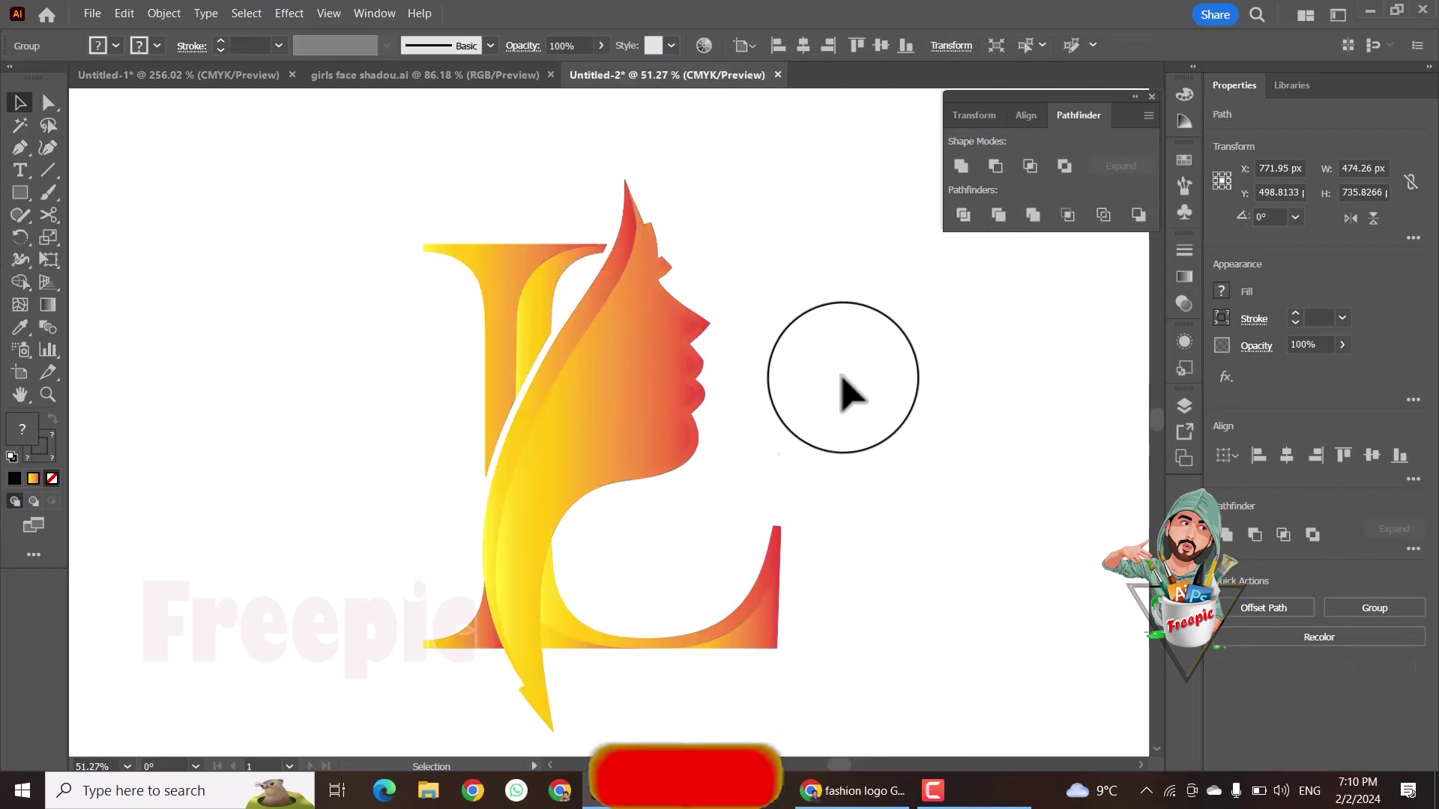
click(553, 556)
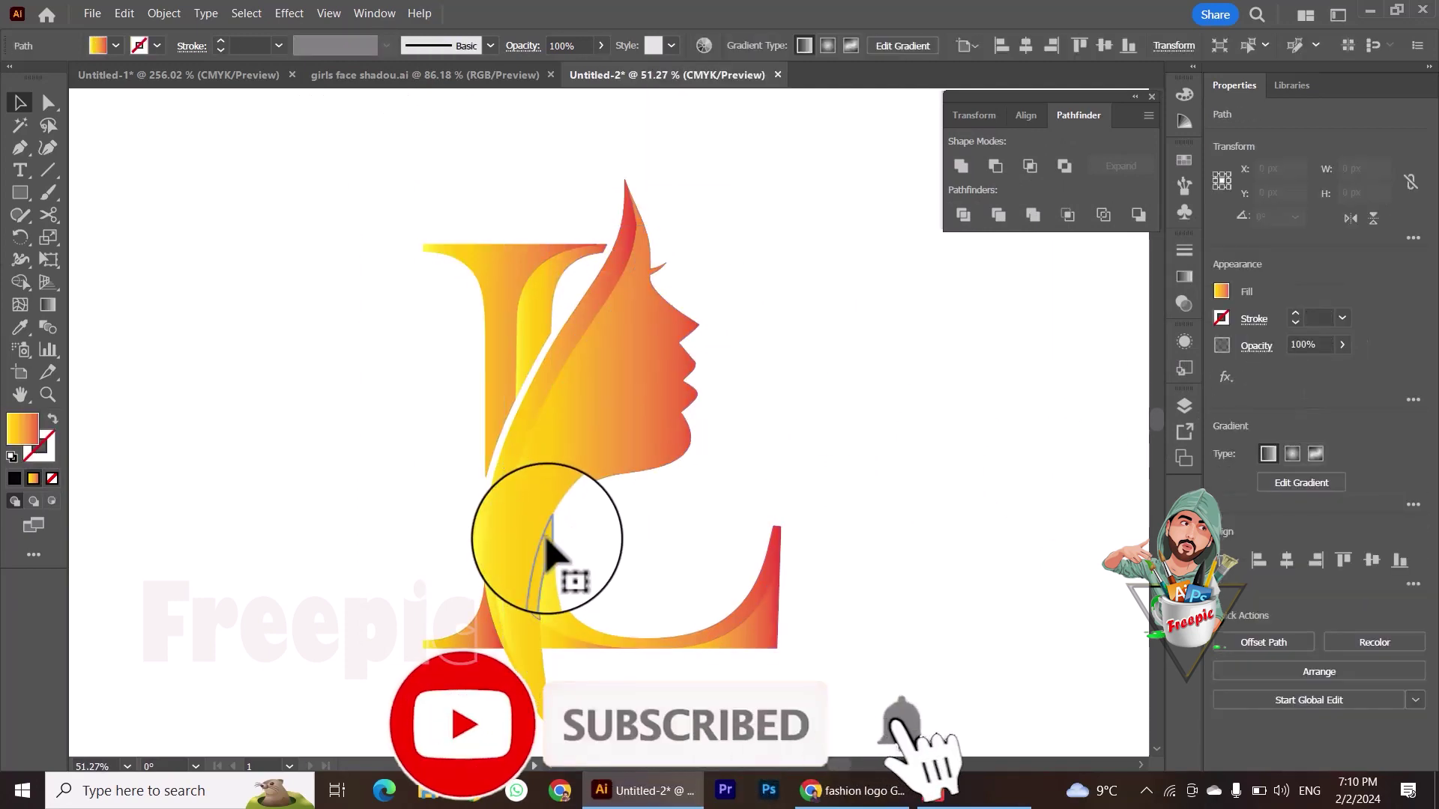
key(Delete)
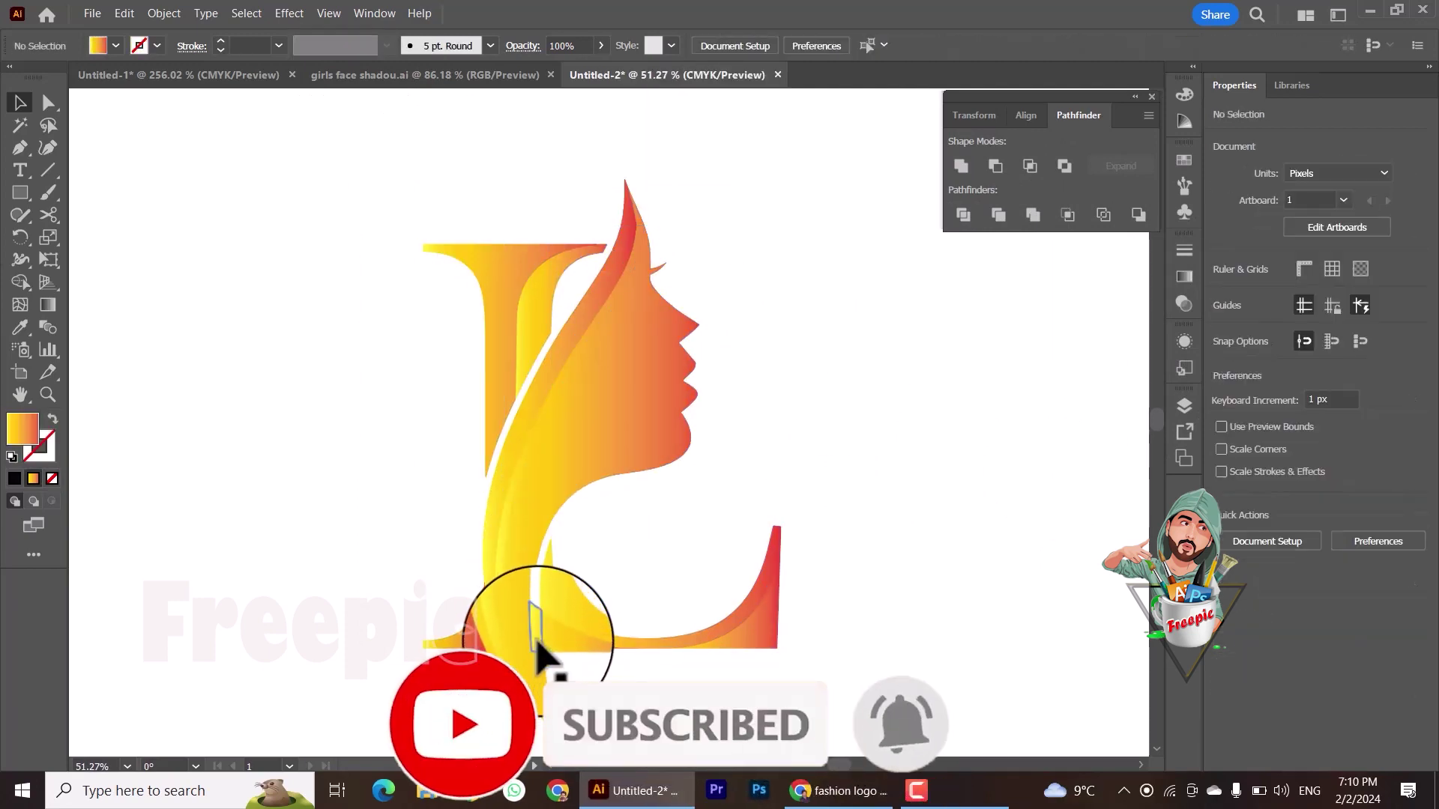
click(538, 652)
key(Delete)
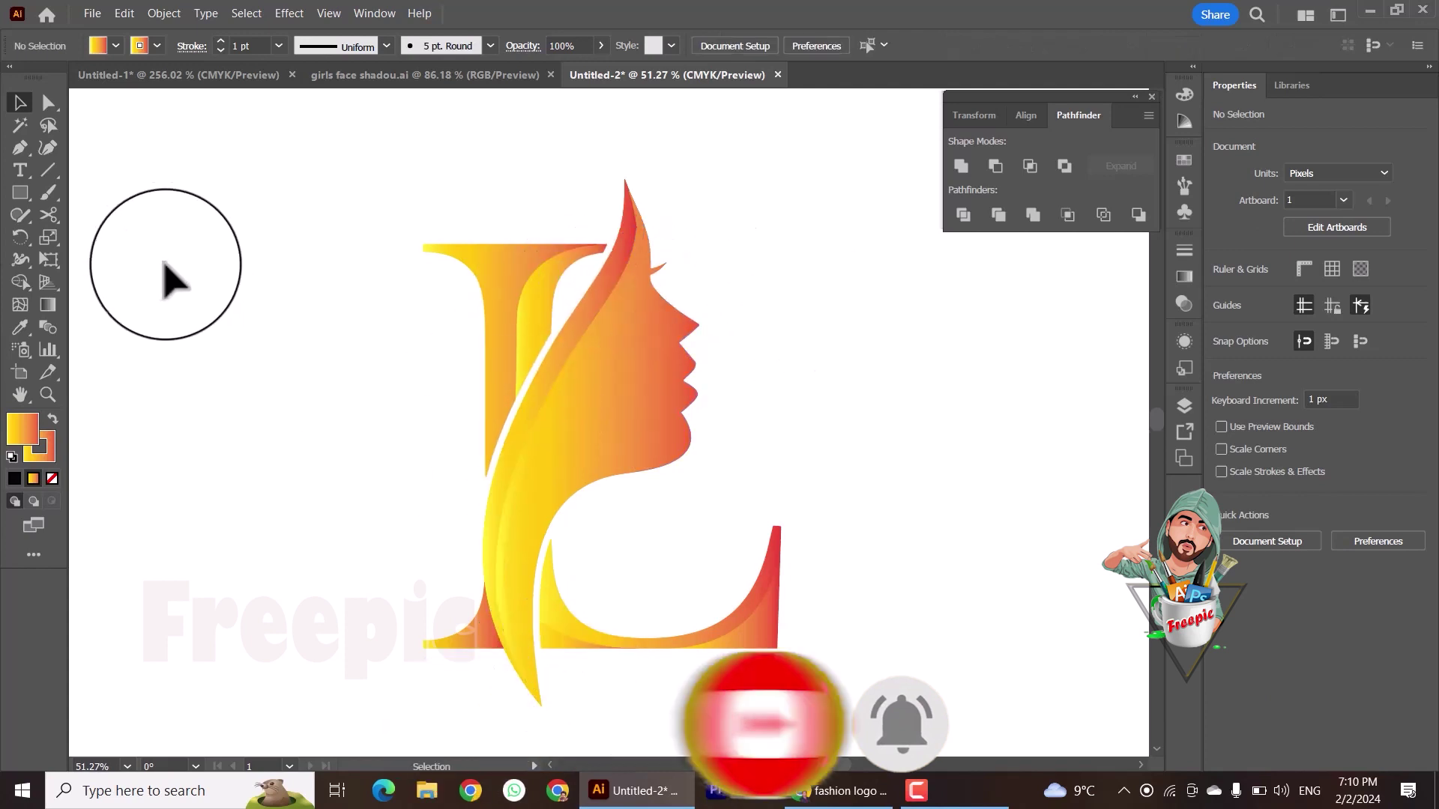
key(ctrl+a)
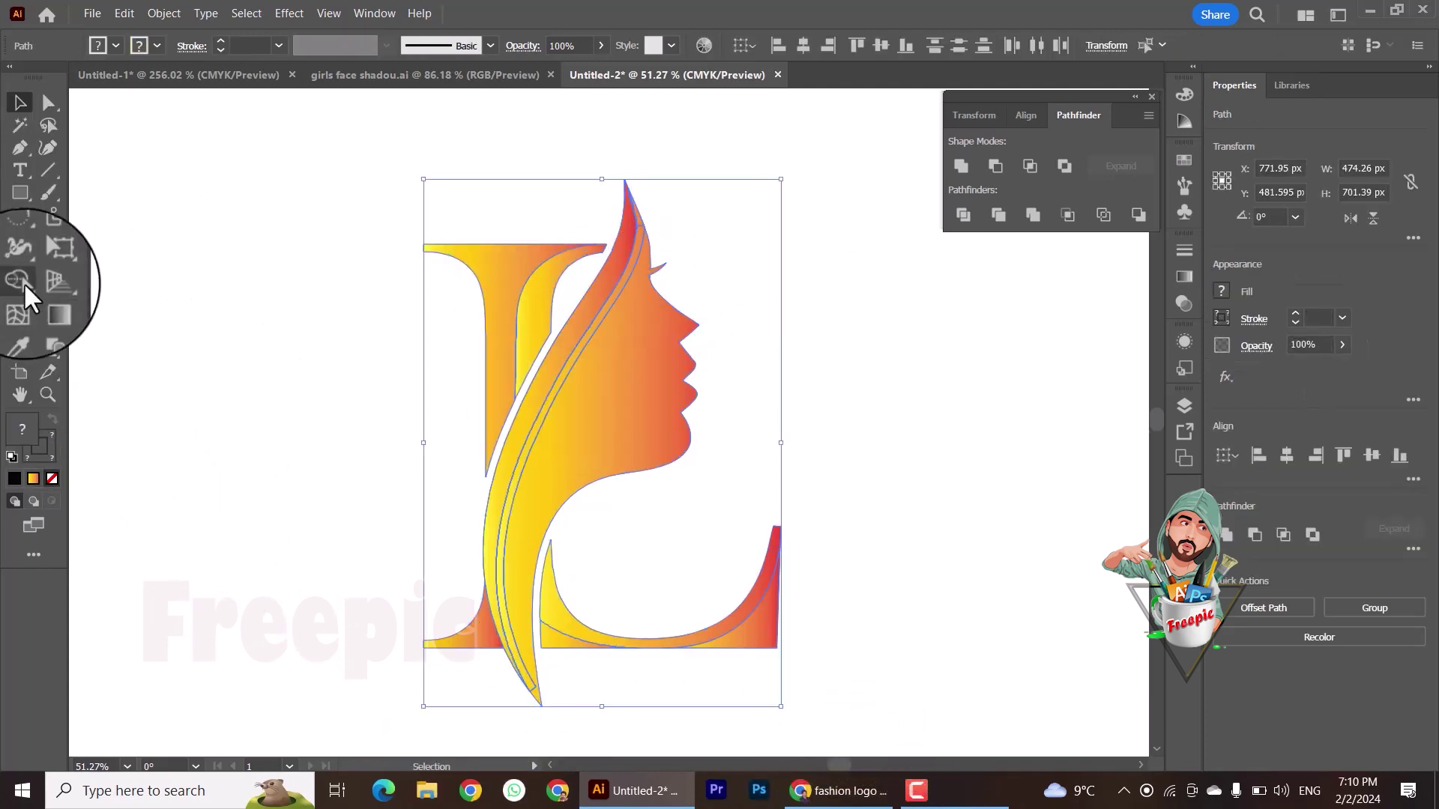
Step: Merge the curved band region with the face using the Shape Builder tool
click(21, 282)
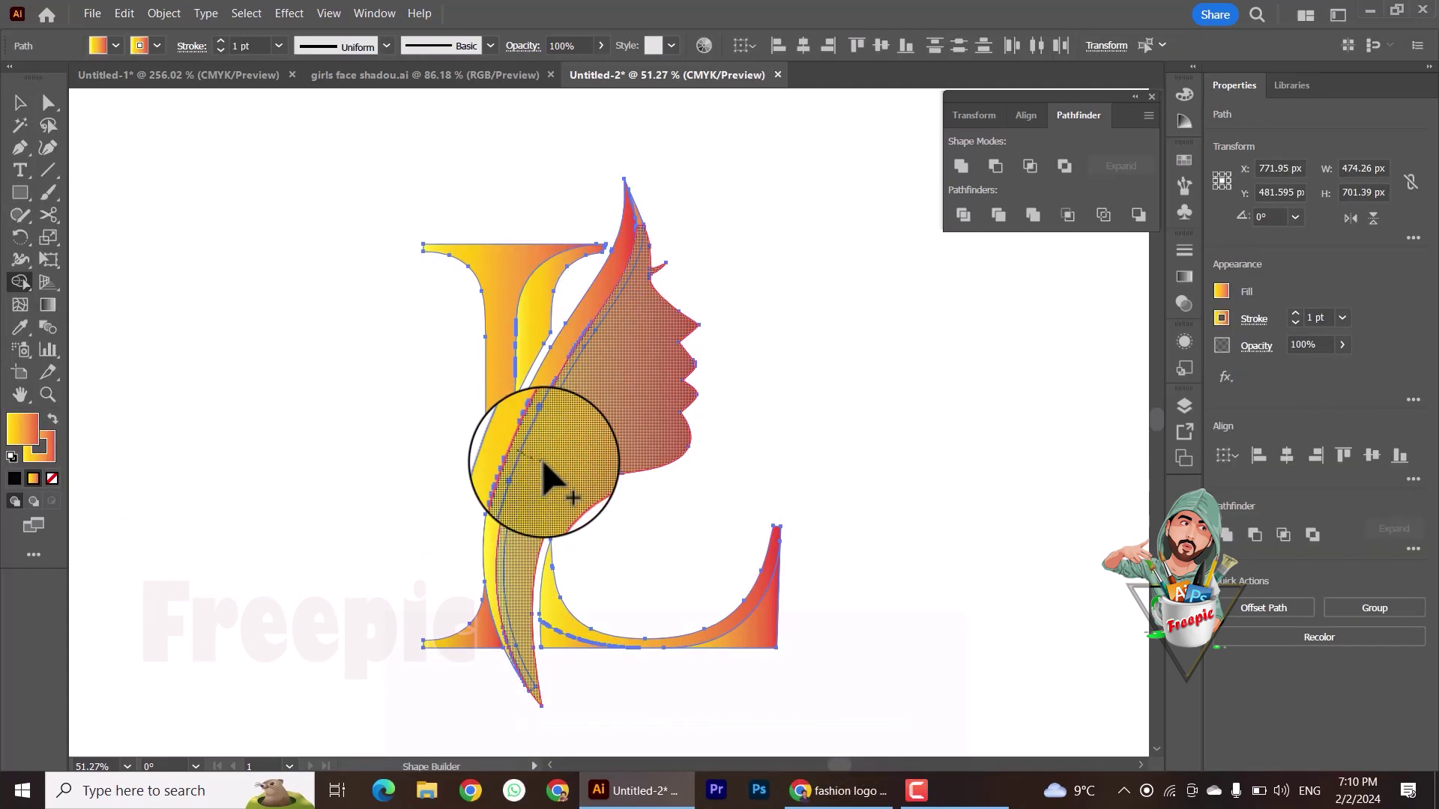
drag(551, 481, 619, 392)
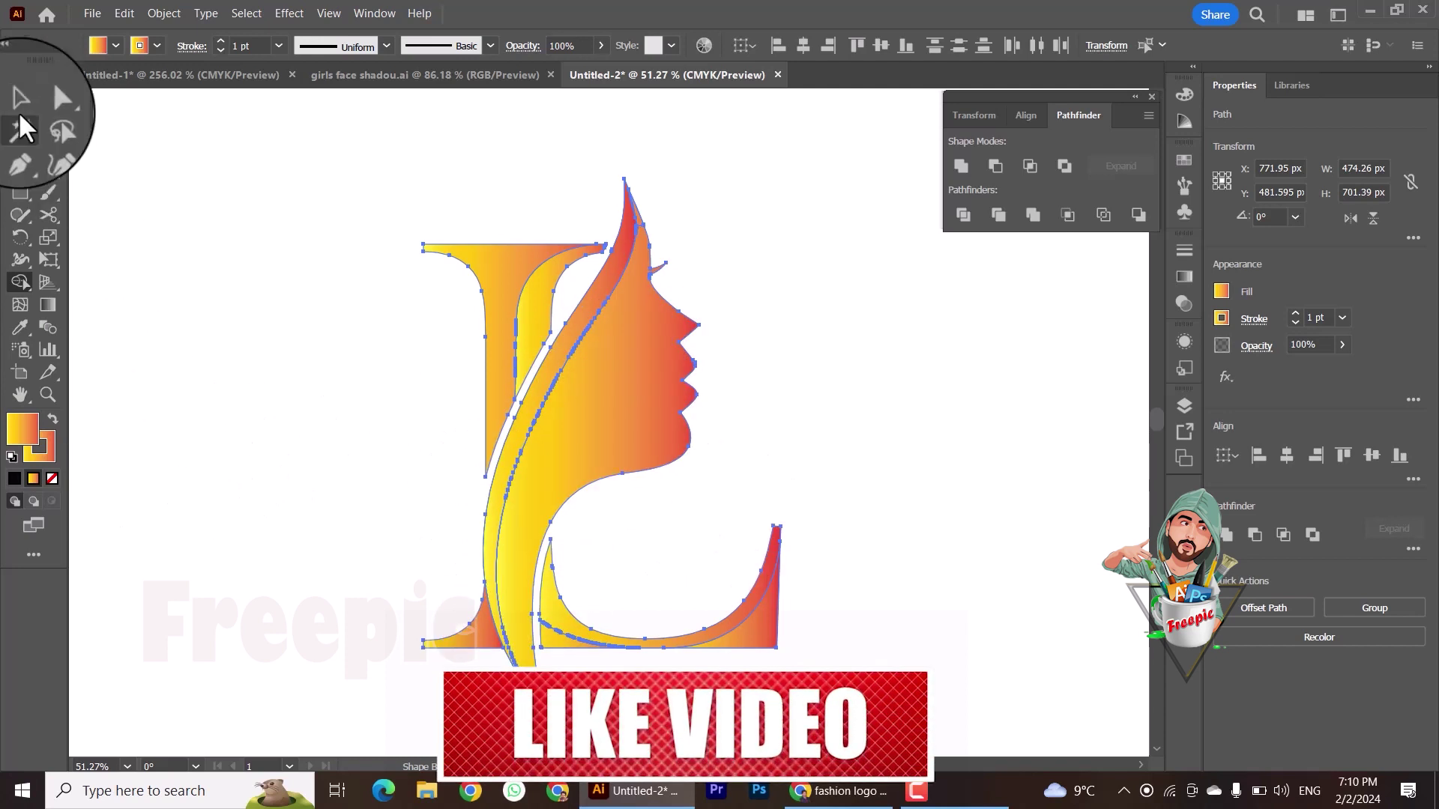
click(21, 101)
Step: Select the small orange piece at lower left together with the tall curved band
click(225, 291)
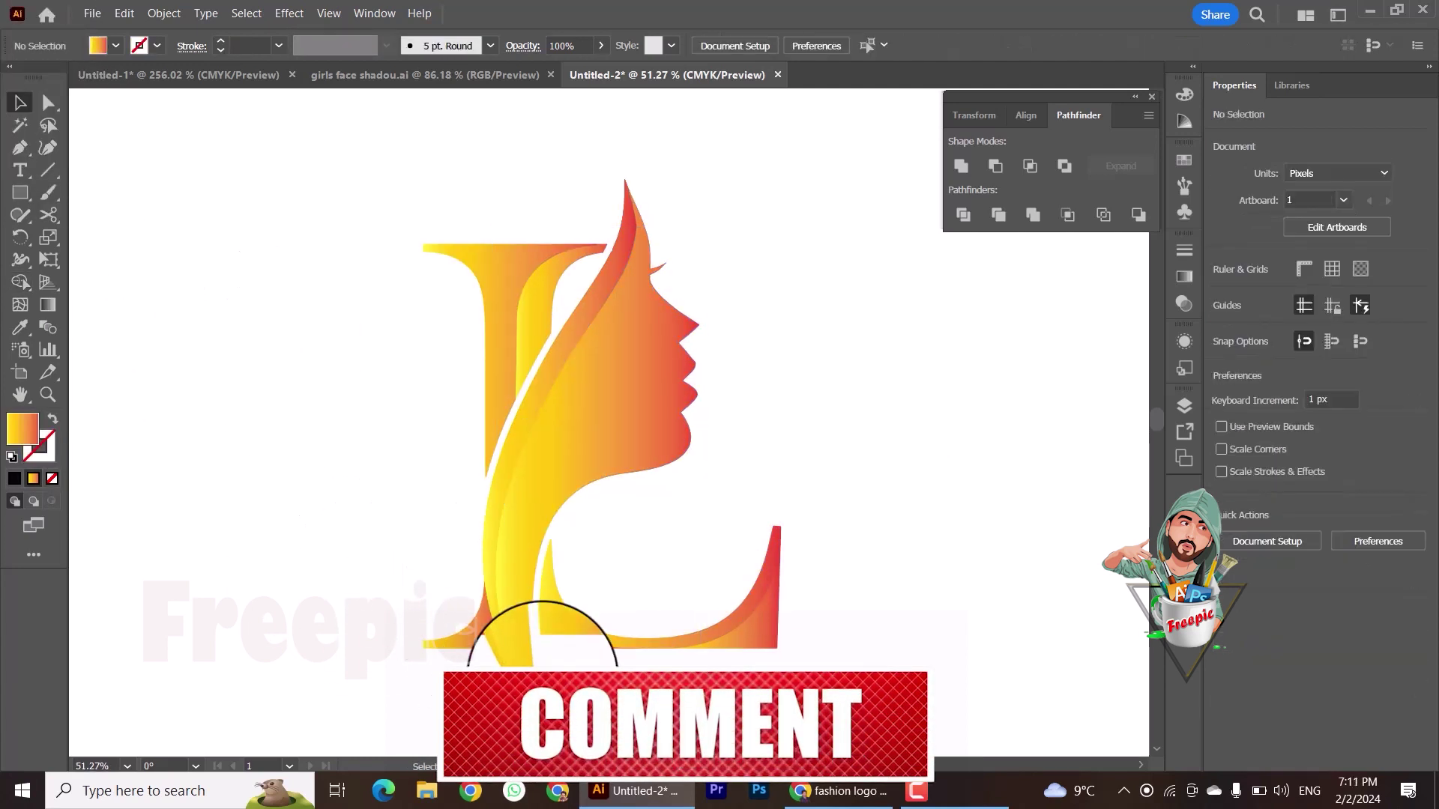
click(487, 611)
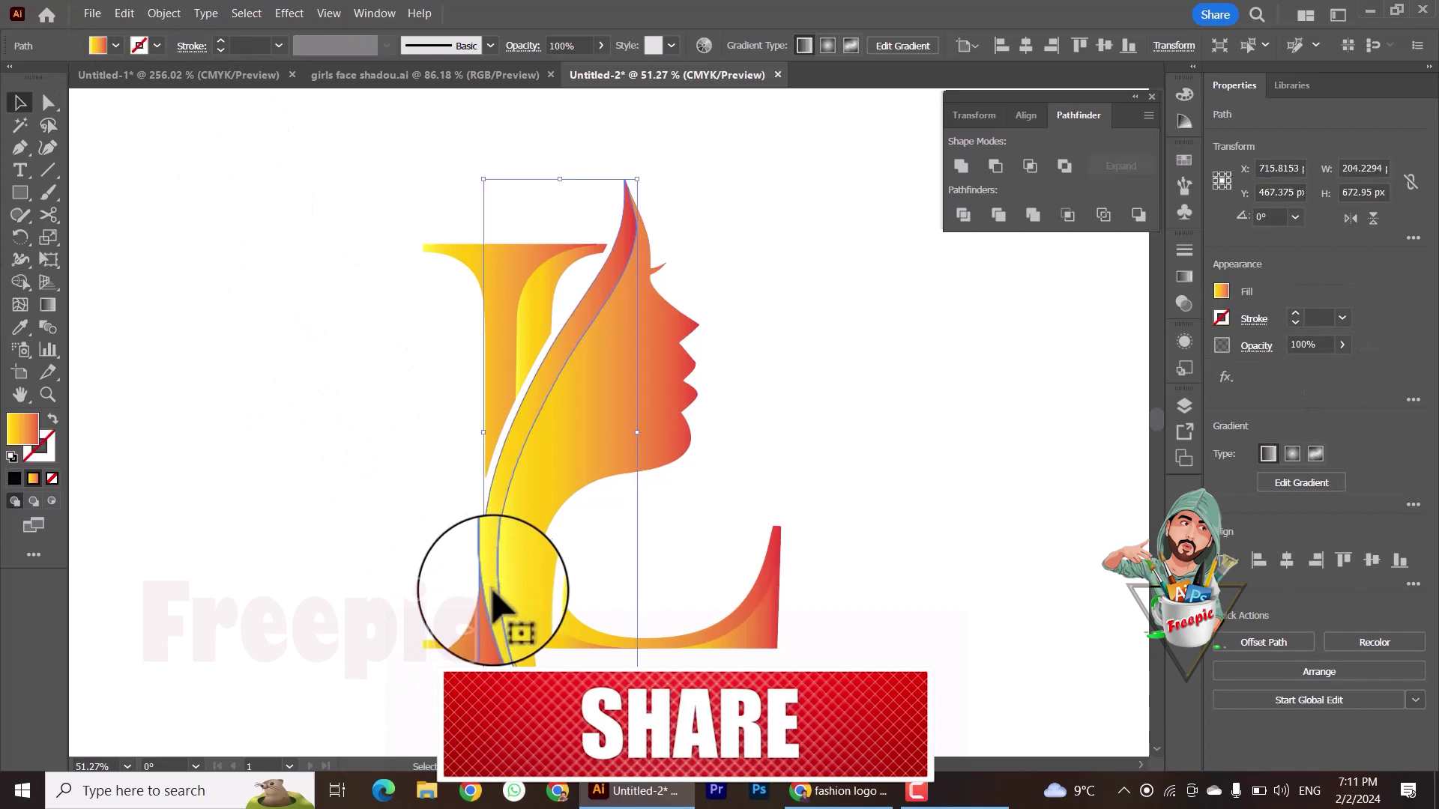
click(360, 658)
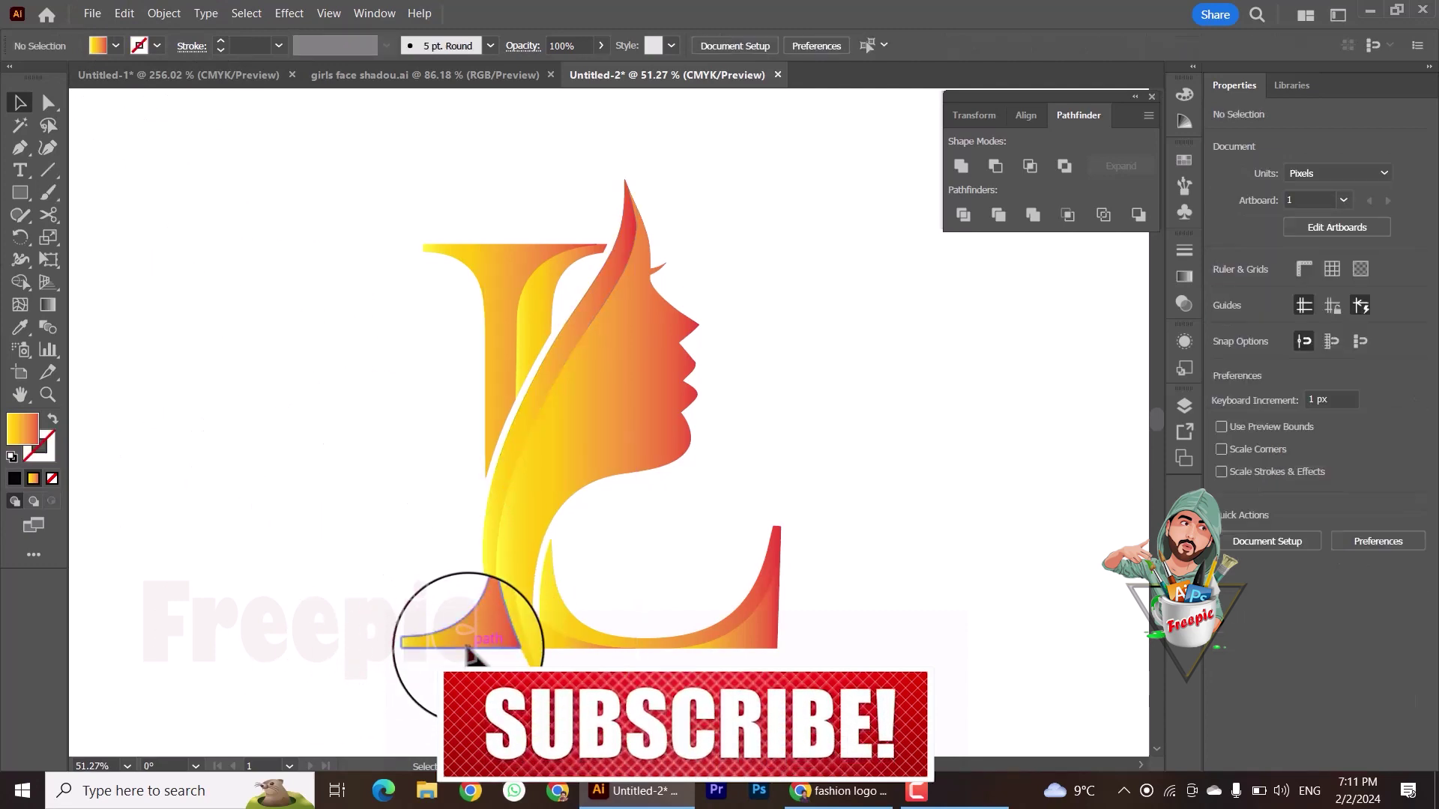
click(495, 619)
shift+click(495, 558)
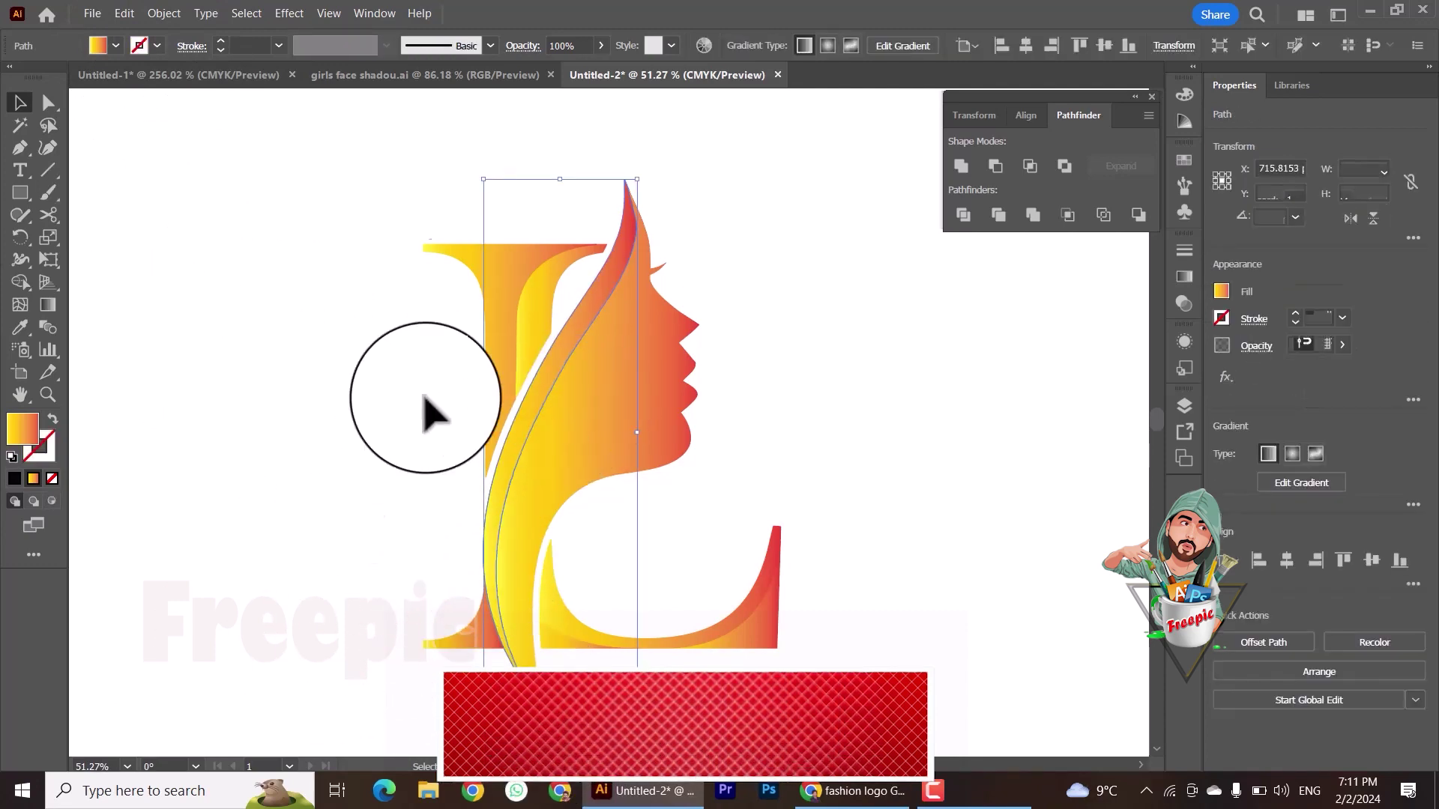
click(163, 13)
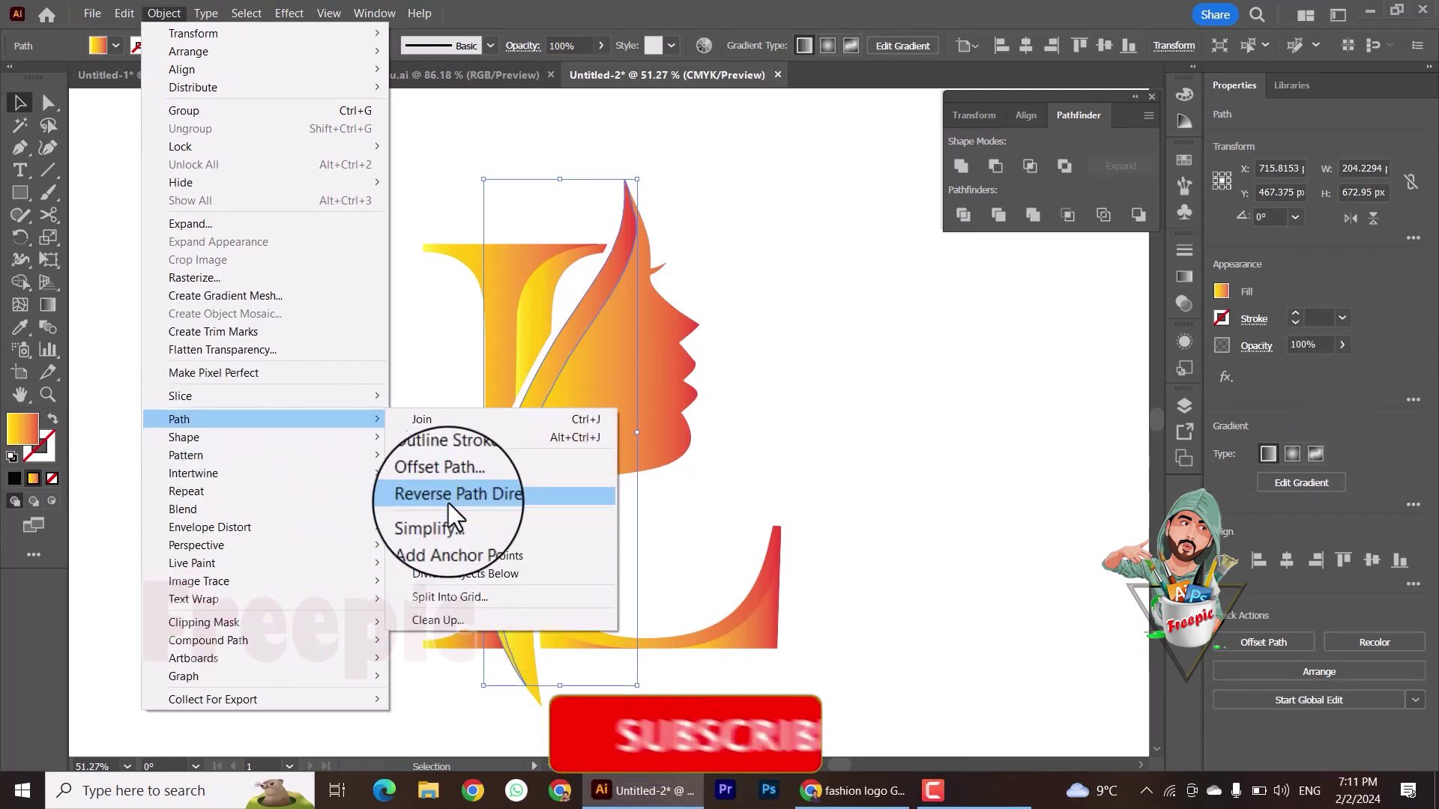
Step: Offset the curved band, divide the L along it, ungroup, and delete the unwanted sliver
click(442, 483)
click(1007, 394)
shift+click(771, 622)
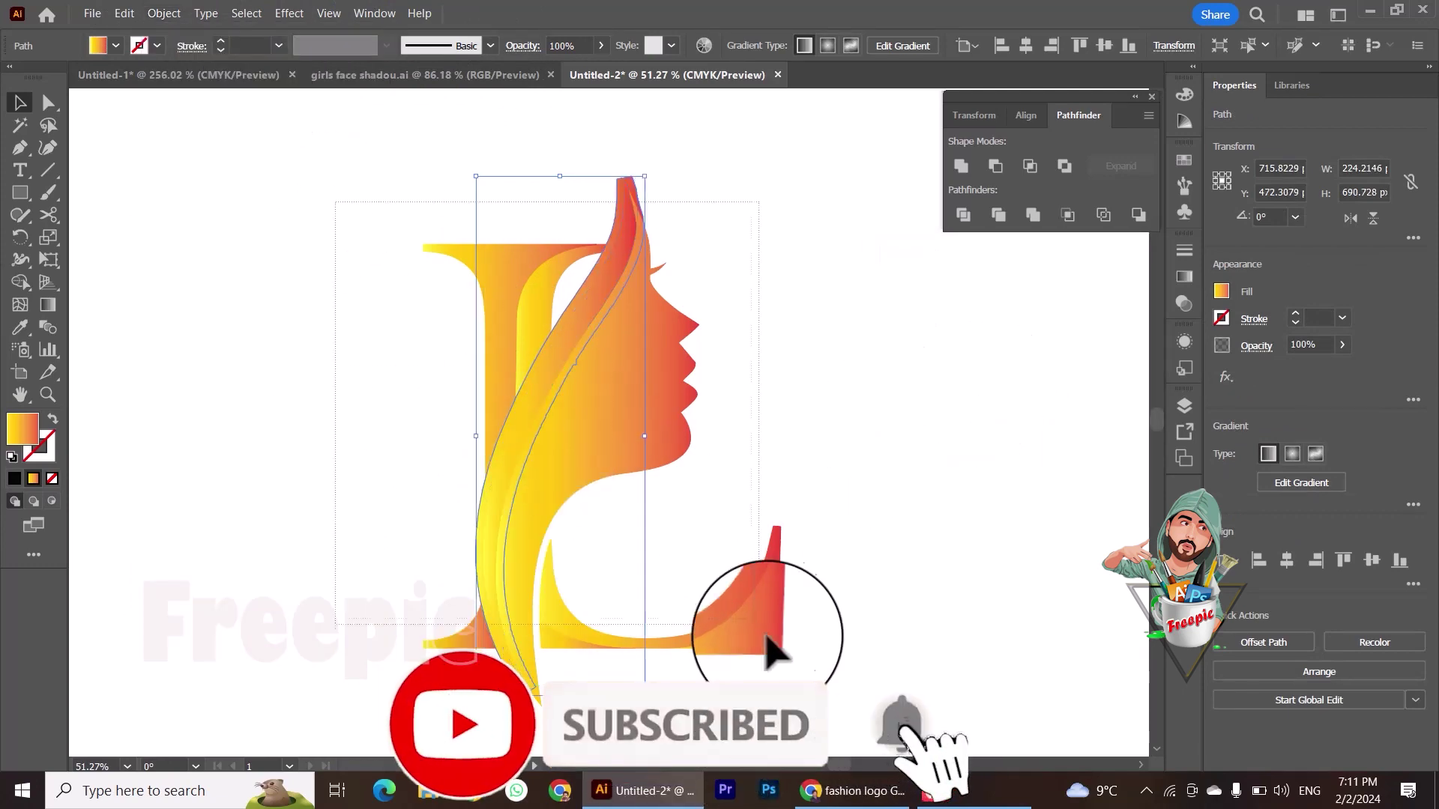
click(963, 215)
right_click(505, 483)
click(511, 540)
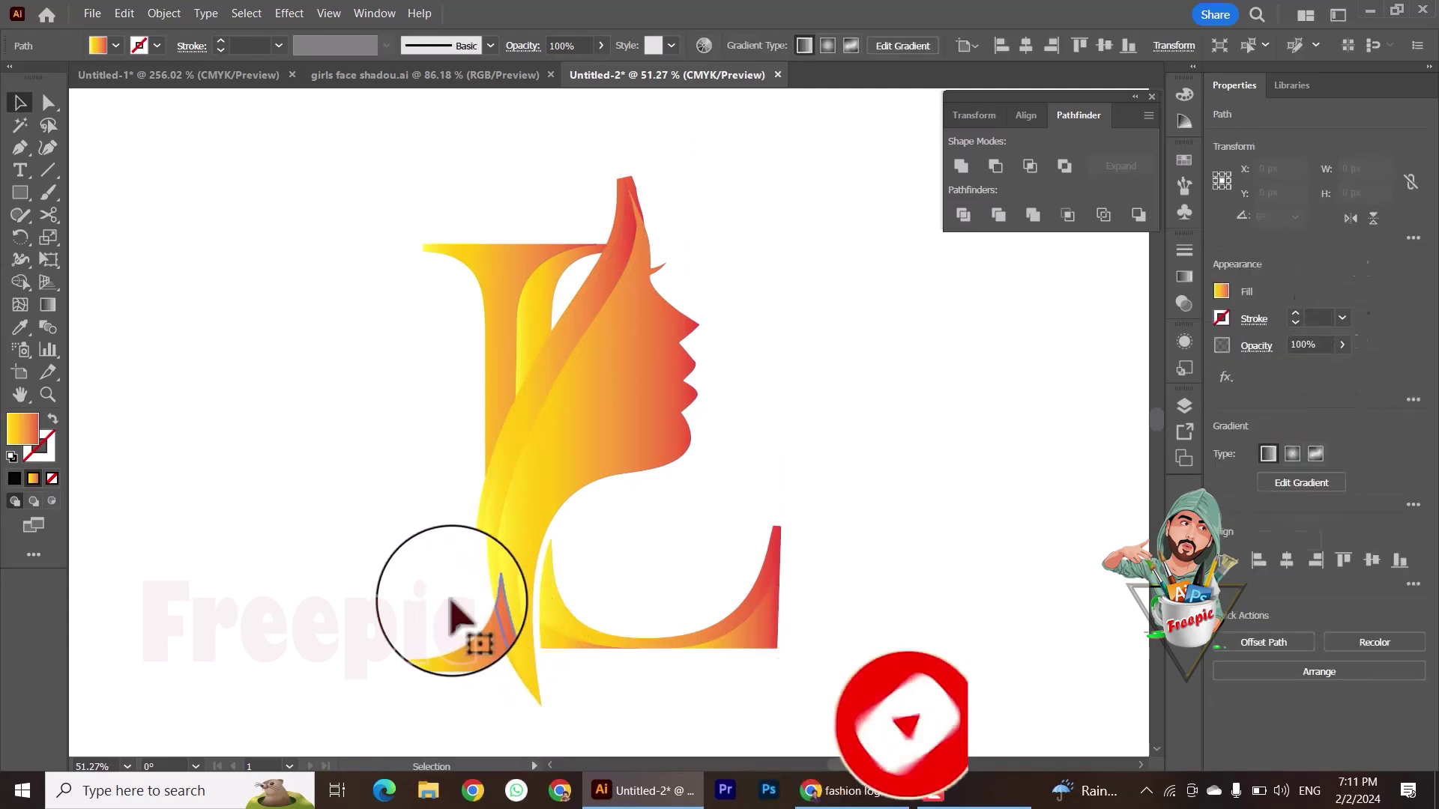
click(484, 596)
key(Delete)
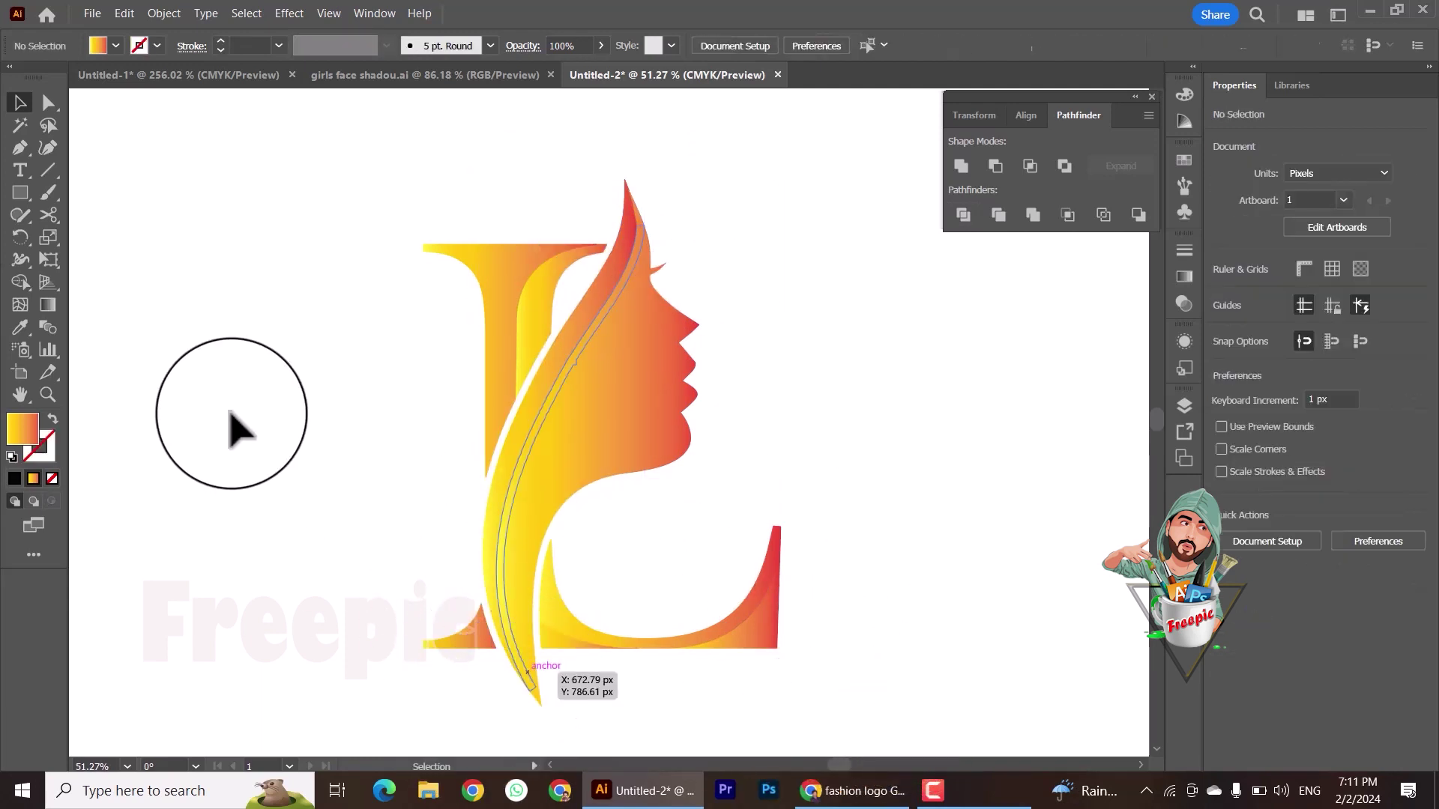
key(ctrl+a)
Step: Select the hair-strand piece with the Magic Wand and fill it with solid orange
click(20, 282)
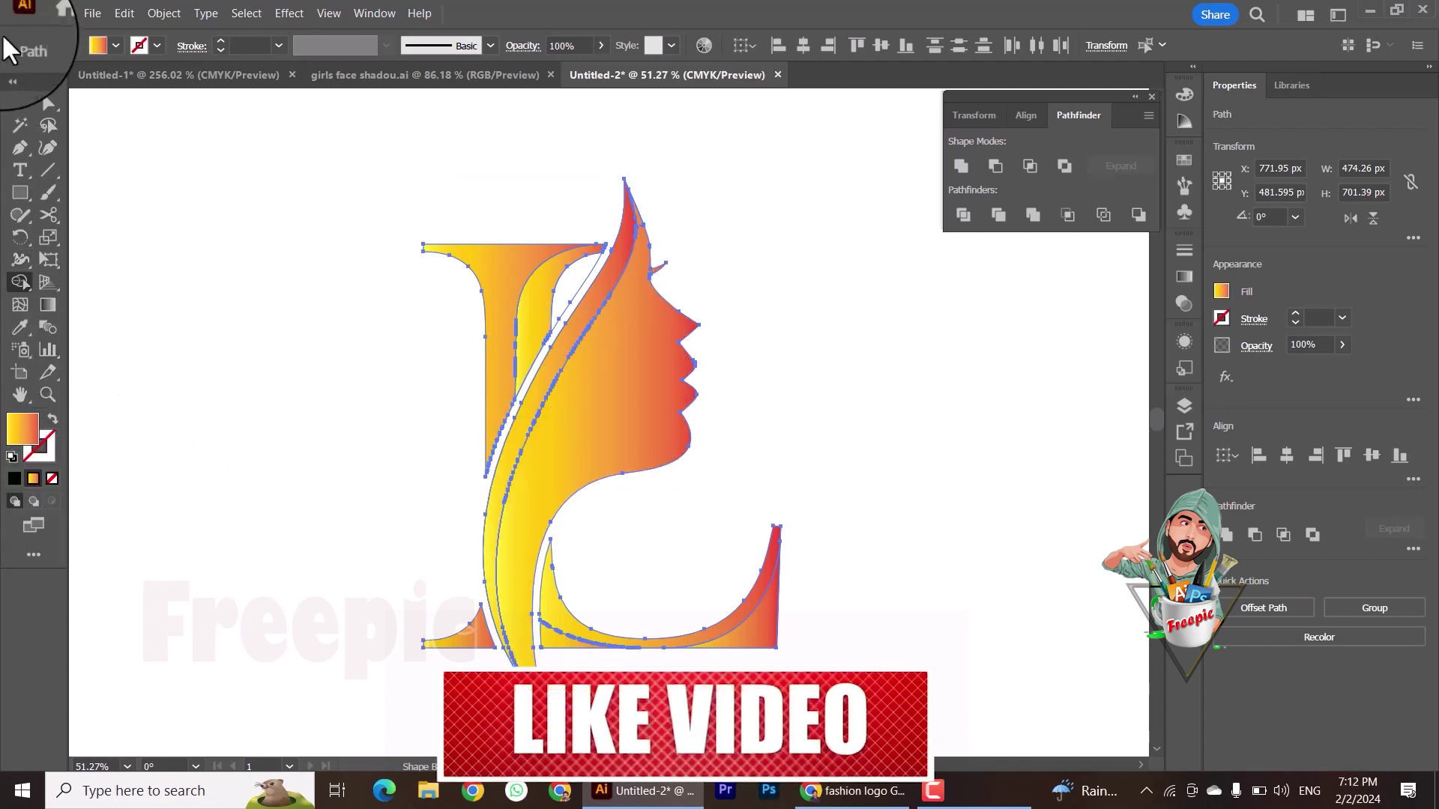
click(20, 125)
click(571, 306)
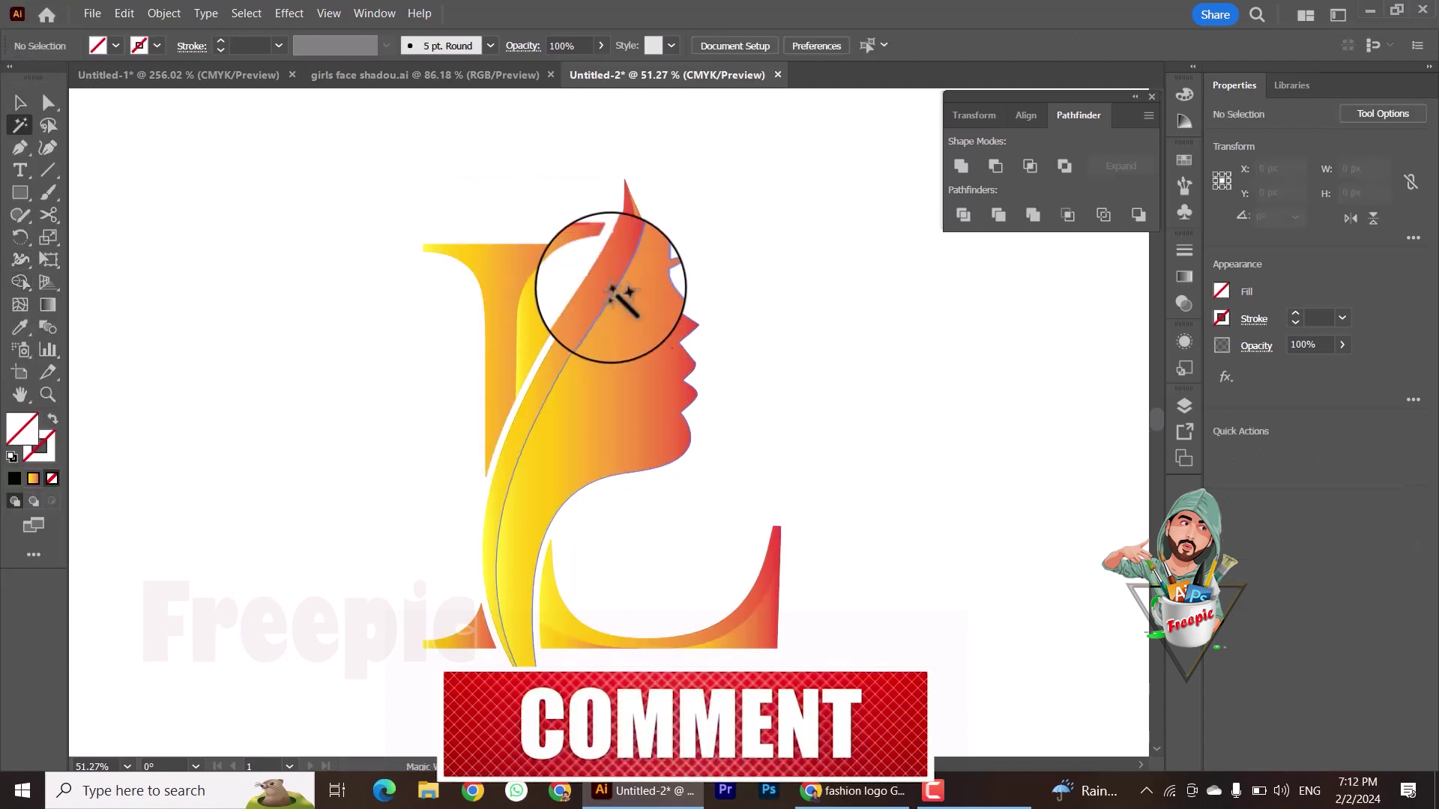
click(21, 103)
click(585, 323)
click(116, 46)
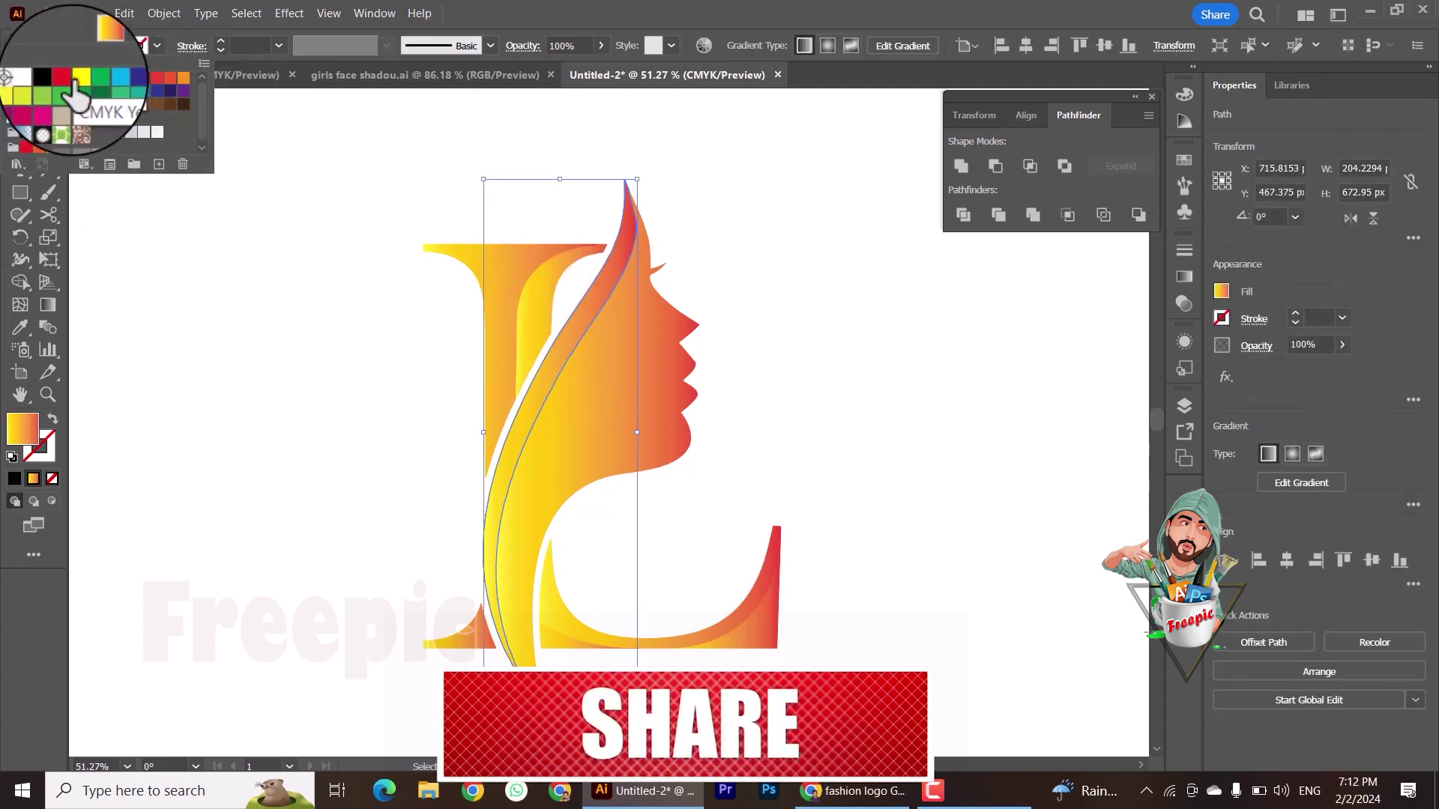
click(44, 161)
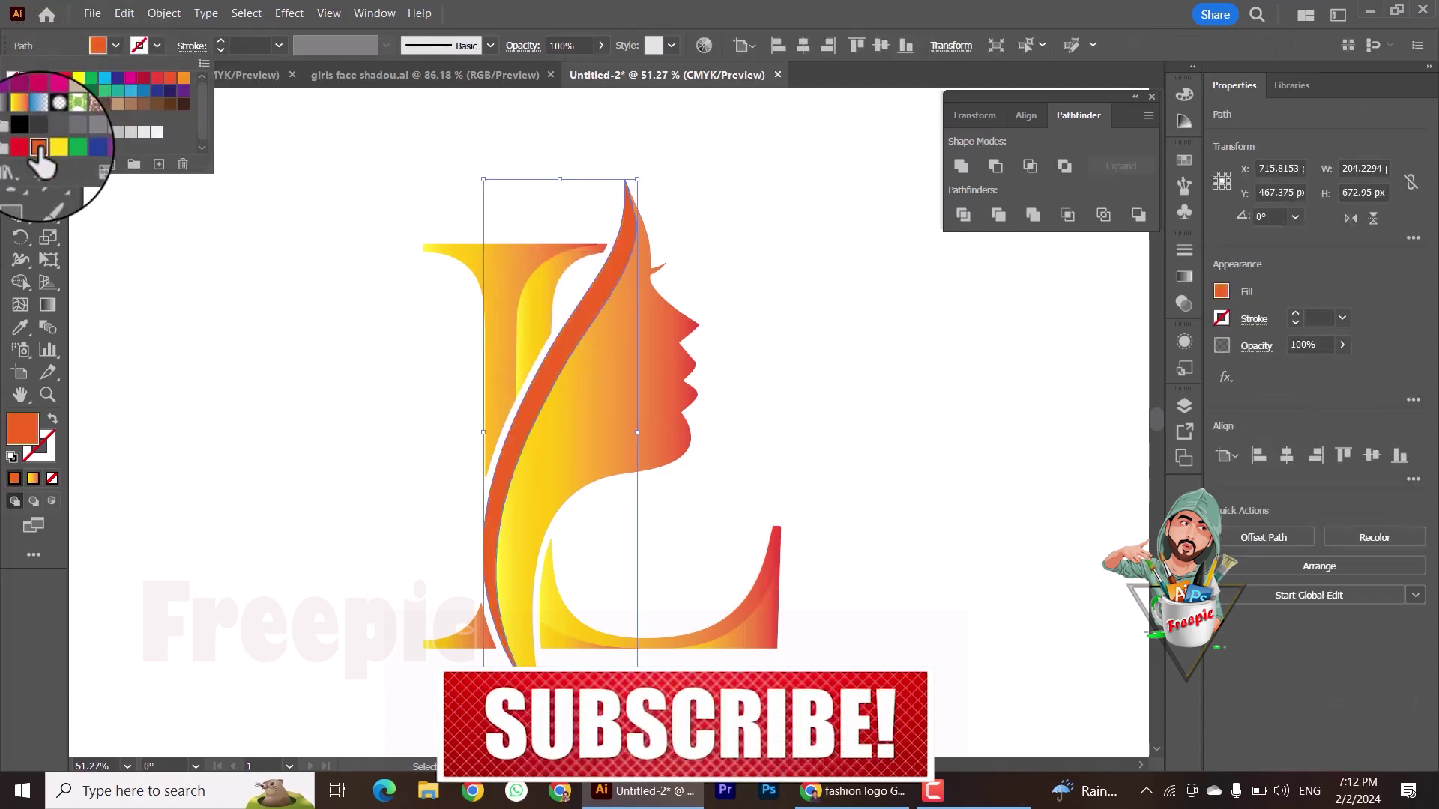
click(242, 363)
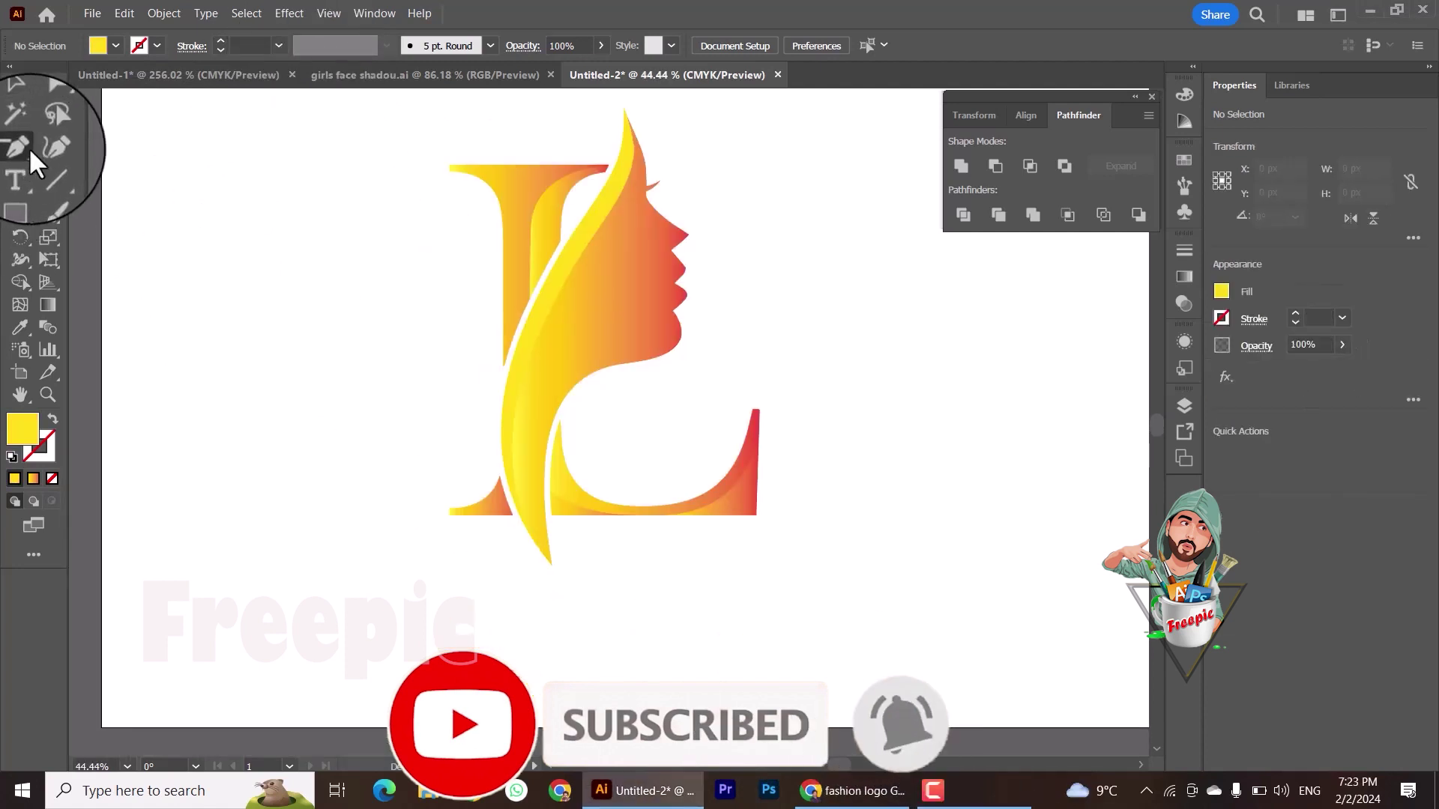
Step: Draw a first line beneath the logo, then select and delete it
click(29, 147)
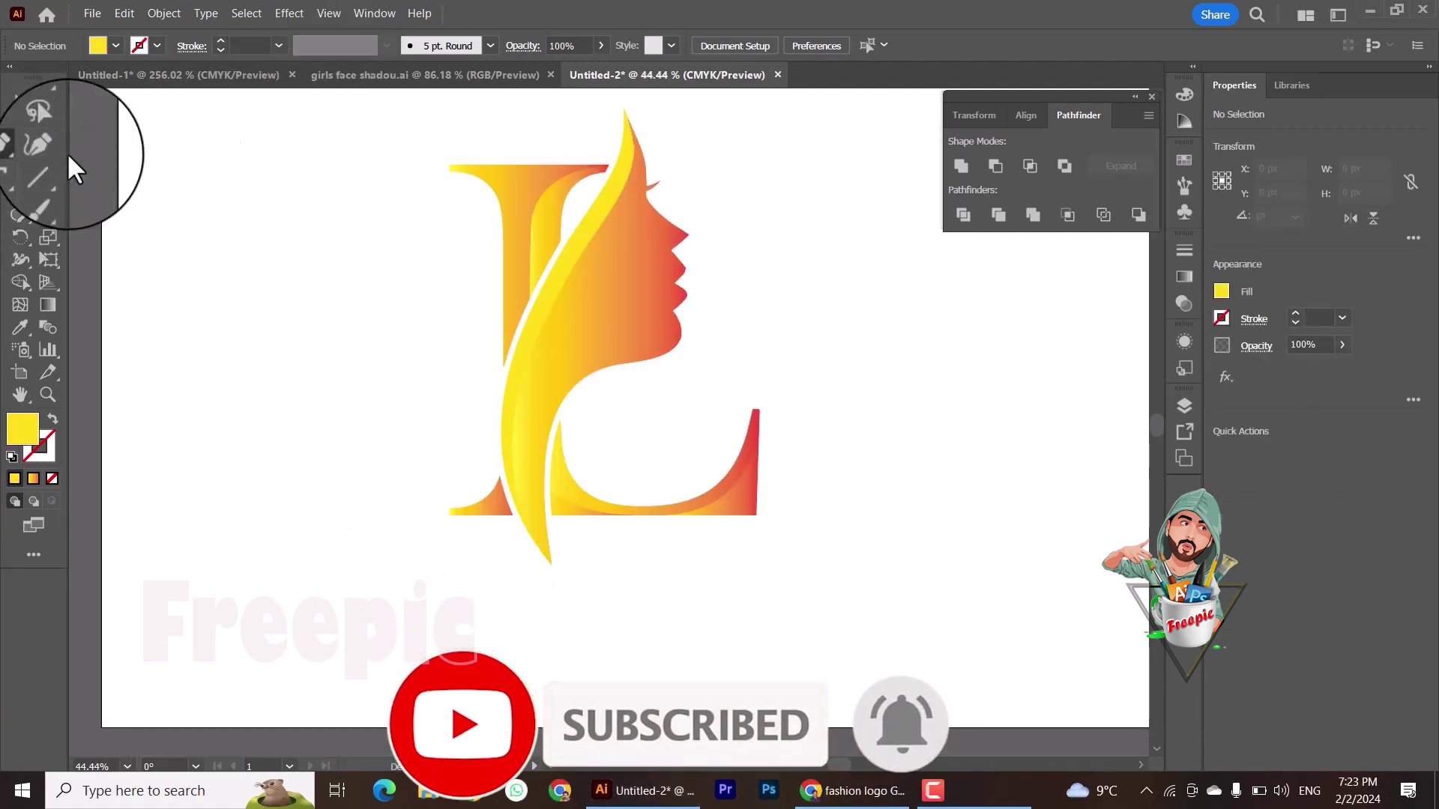
click(354, 600)
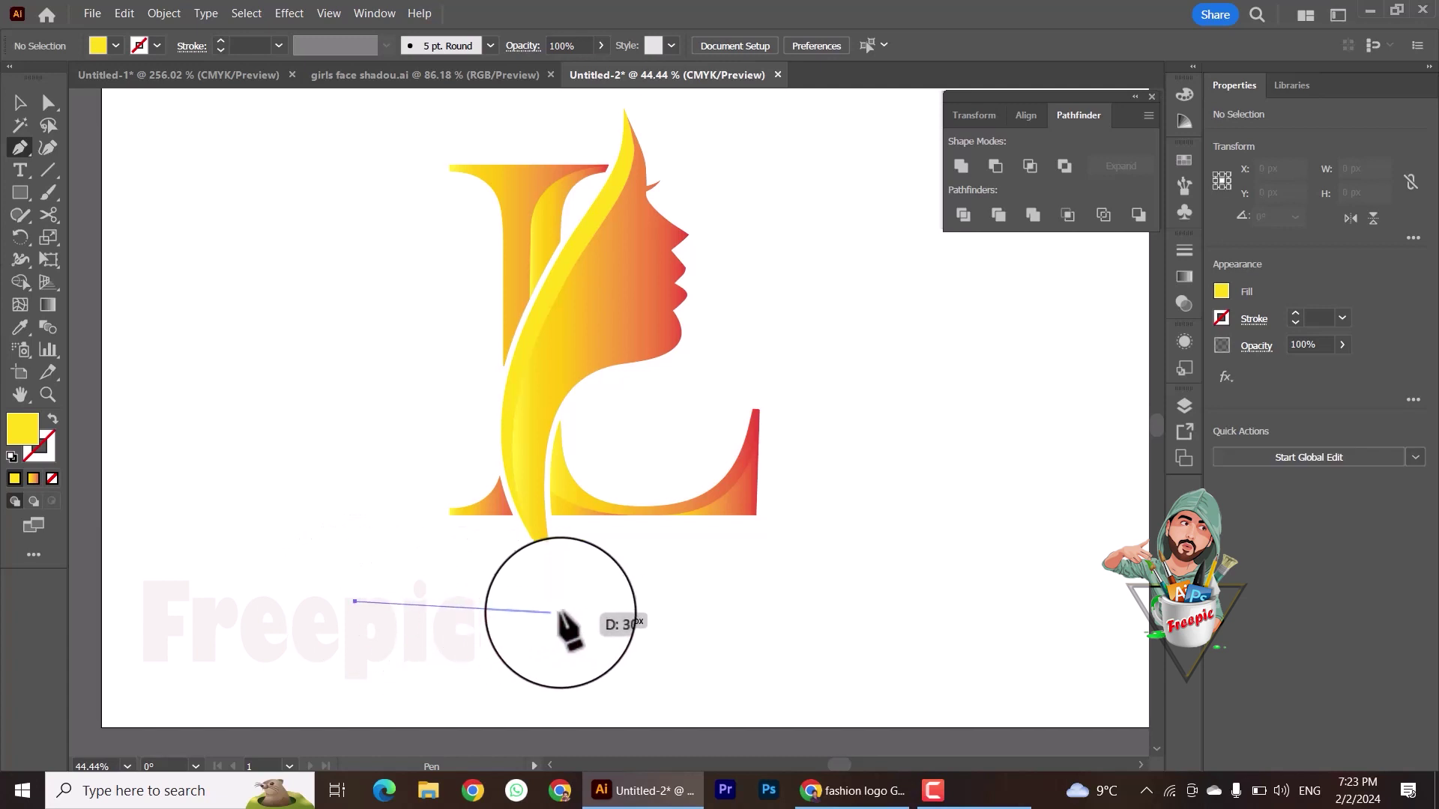
click(593, 611)
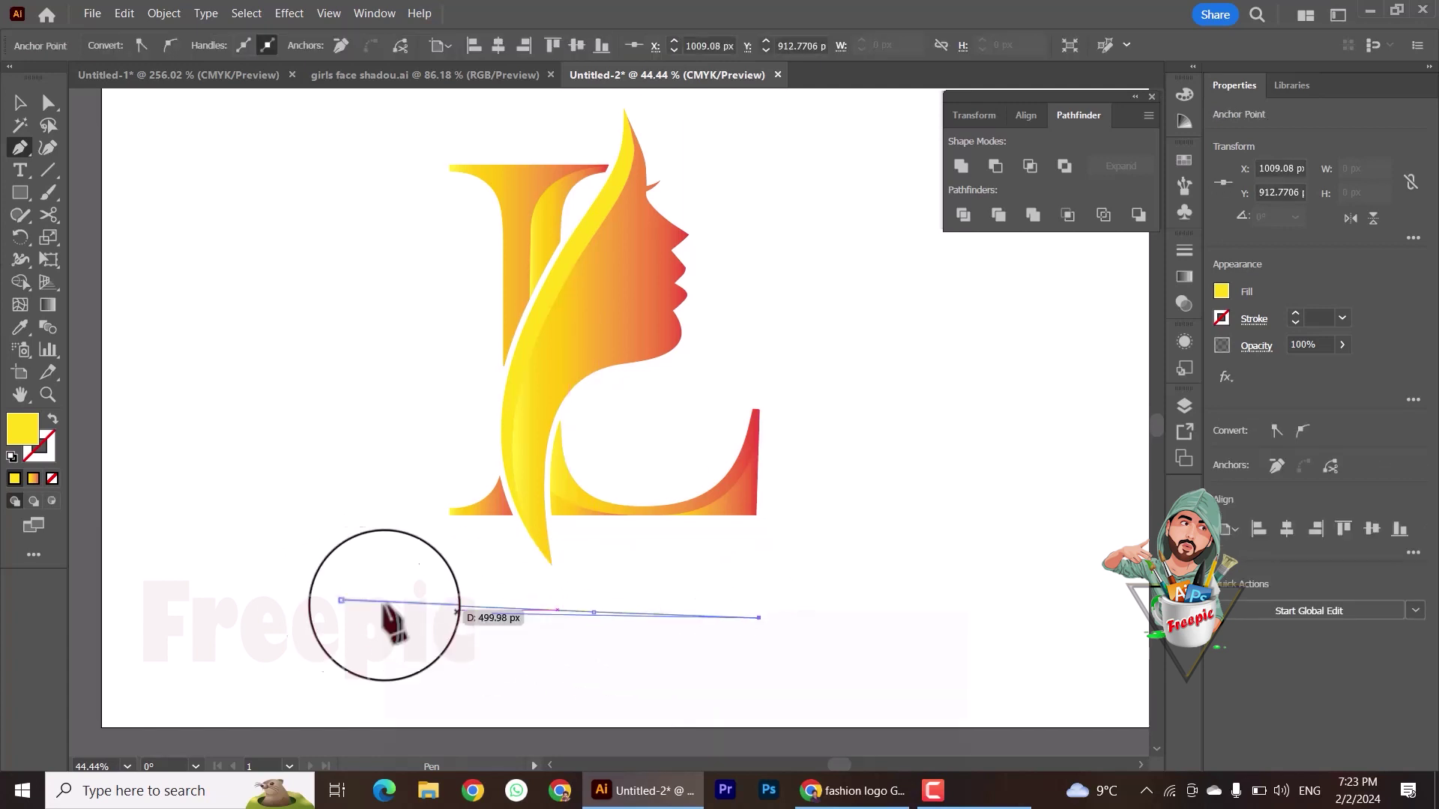
key(v)
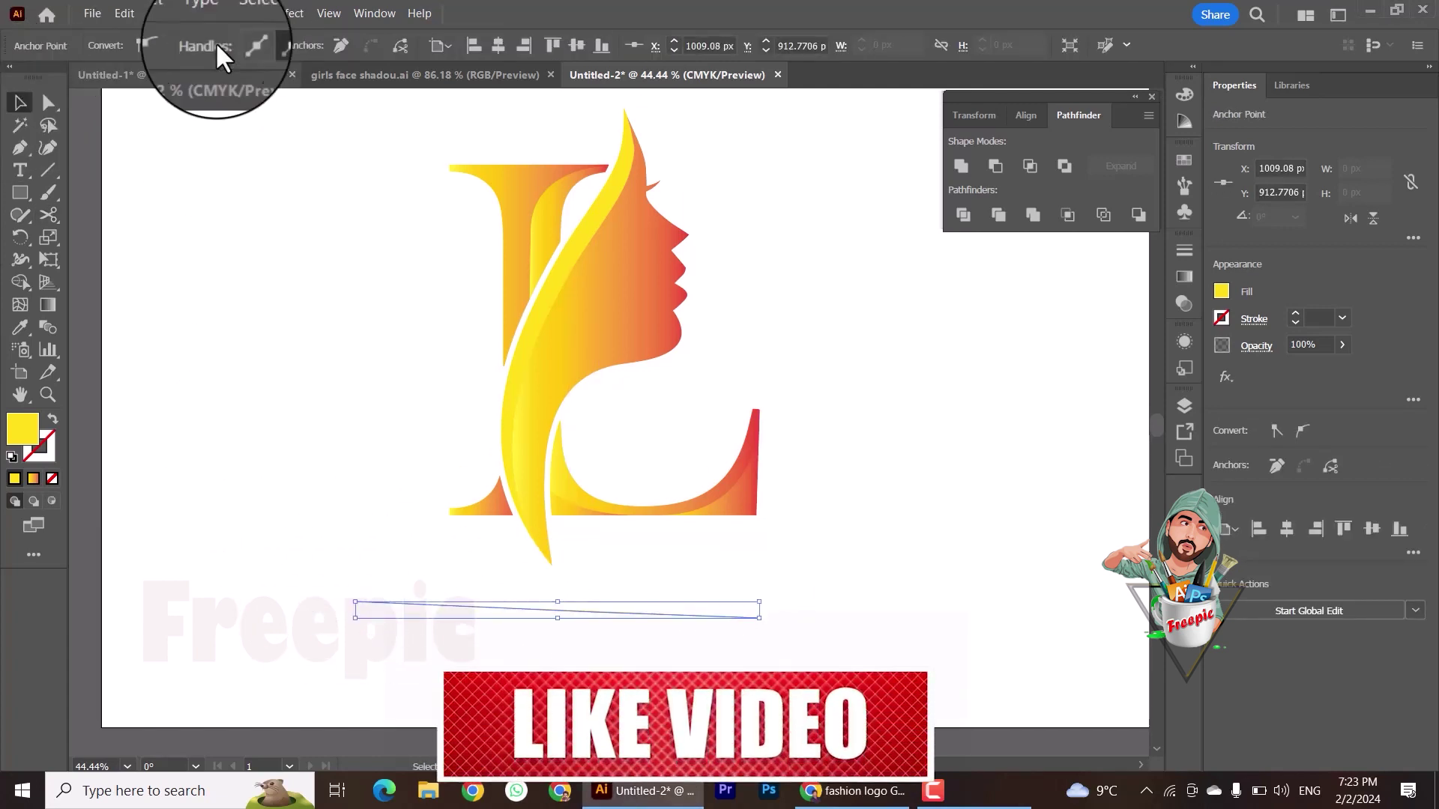
click(546, 633)
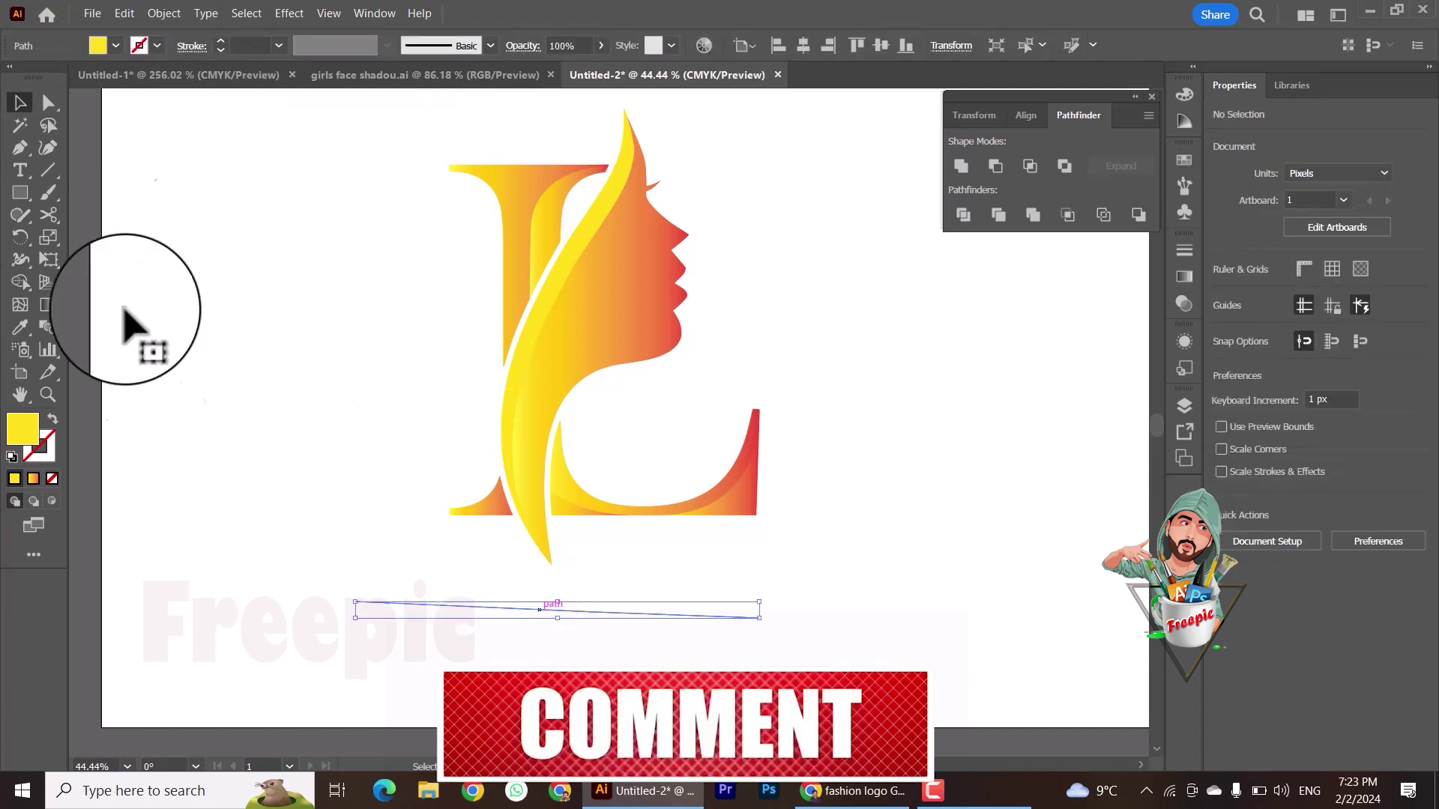
key(Delete)
Step: Redraw the horizontal line below the L with the Pen tool, undoing a misplaced point
click(20, 147)
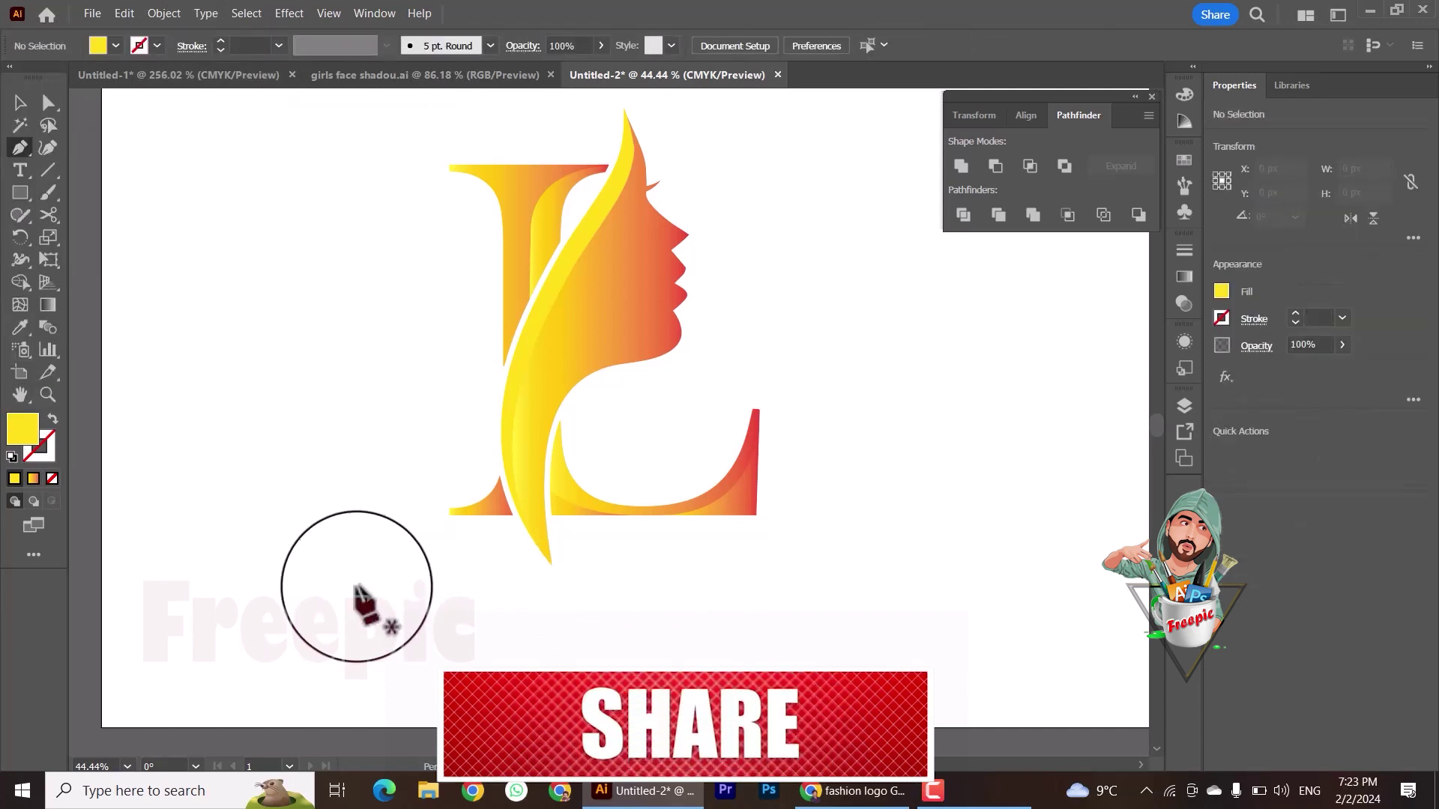
click(567, 605)
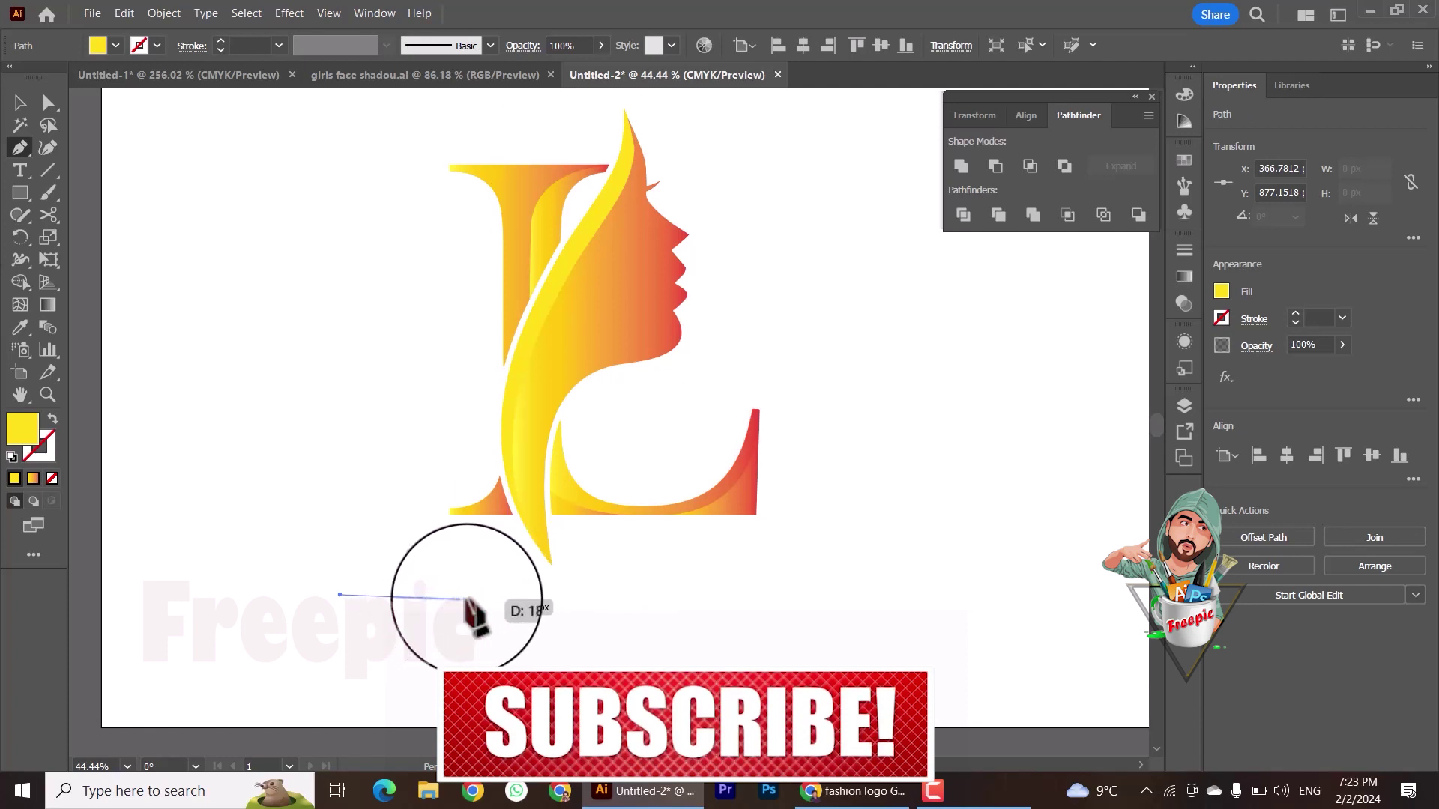
click(586, 599)
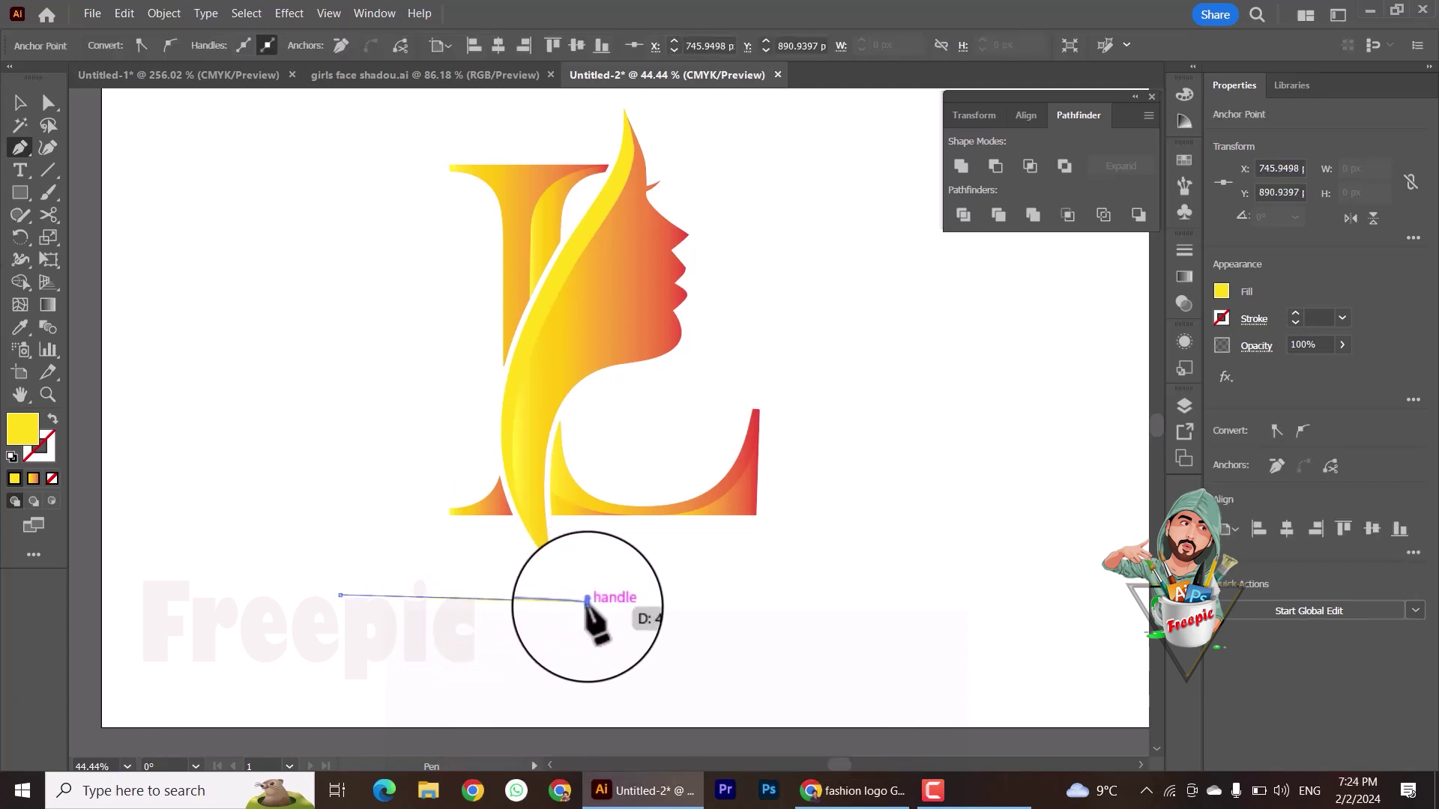
key(ctrl+z)
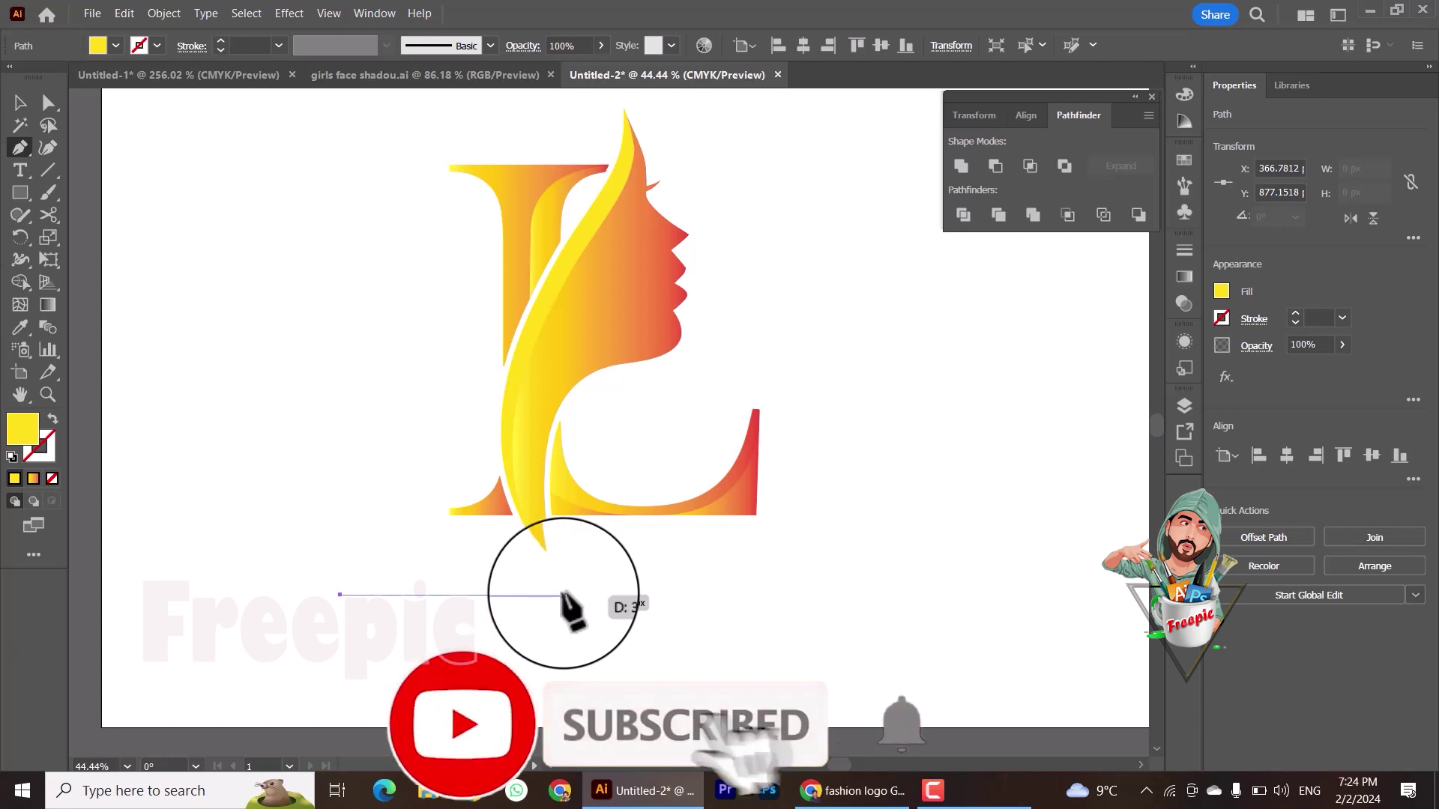
click(562, 594)
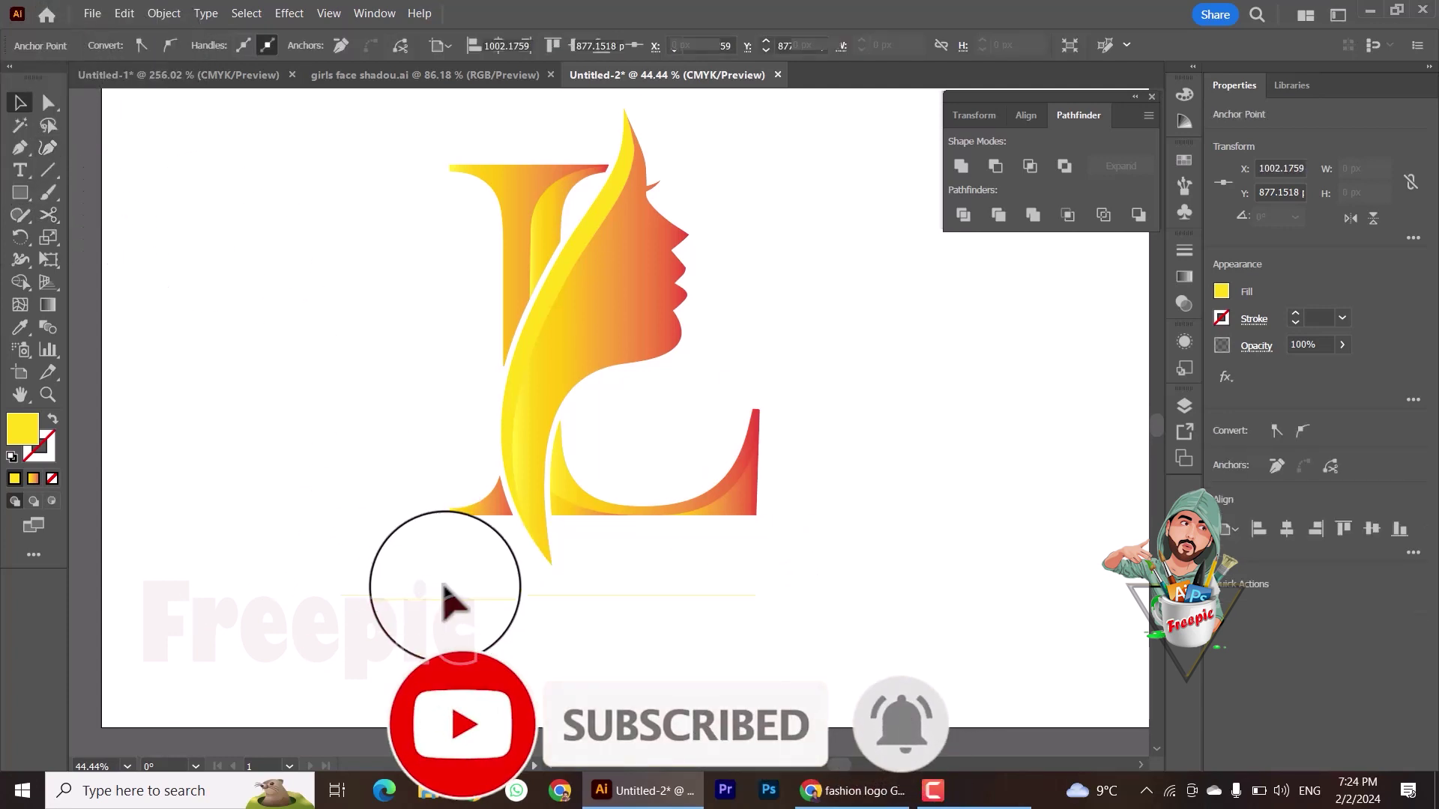
Step: Give the new line a black fill and a 3 pt black stroke
key(v)
click(116, 45)
click(34, 86)
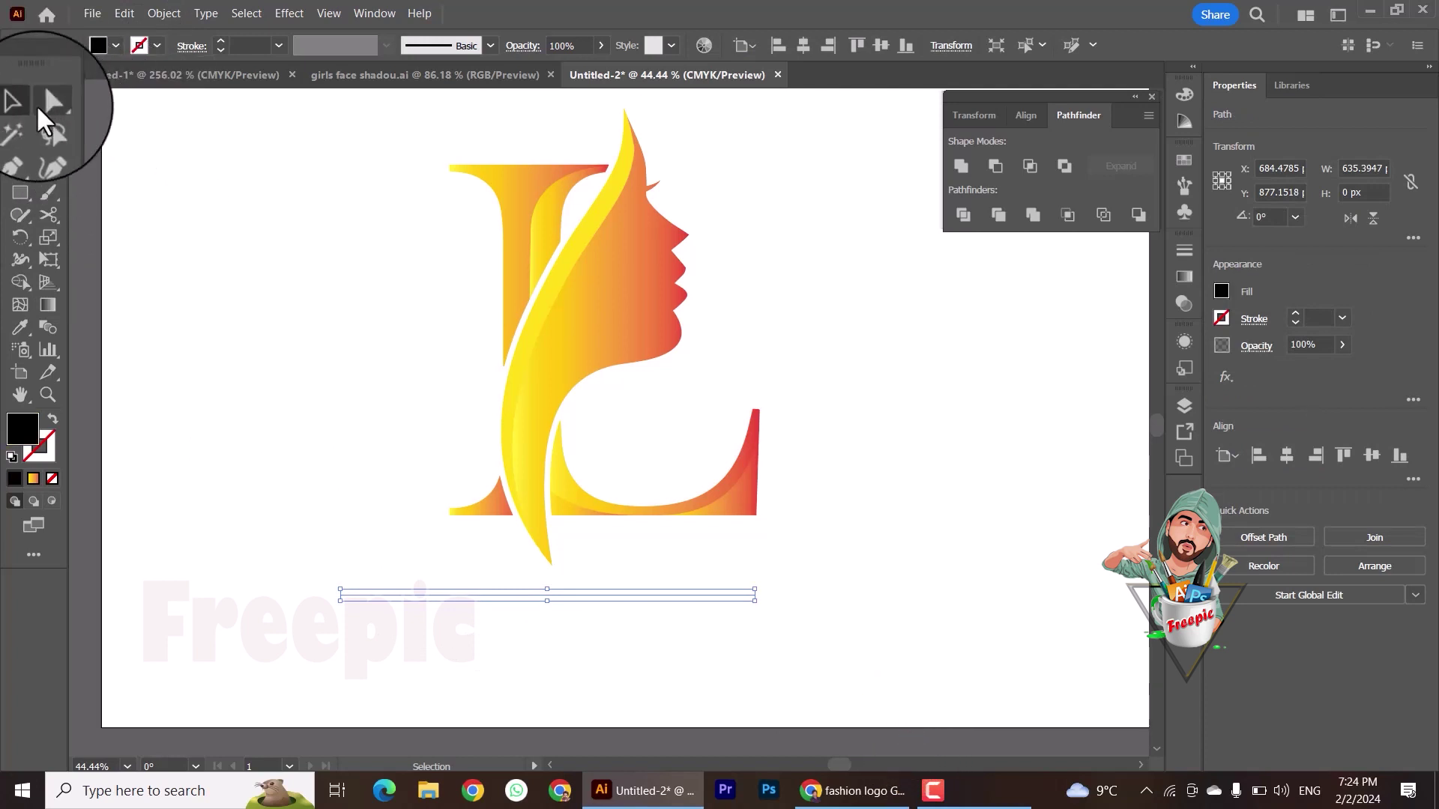
click(141, 44)
click(45, 84)
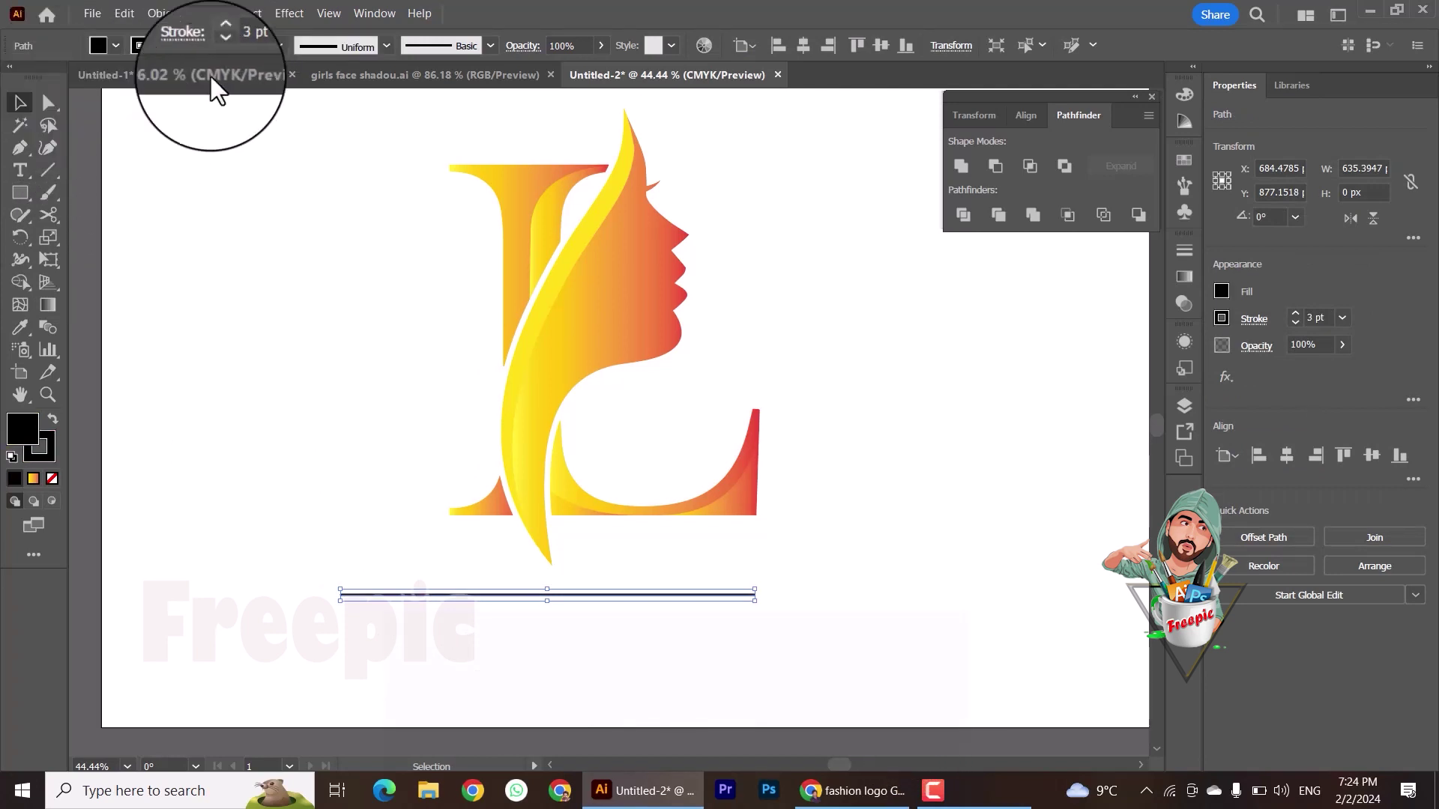
click(450, 619)
Step: Bend the line into an S-wave with the Curvature tool and set its fill to None
click(47, 148)
click(446, 596)
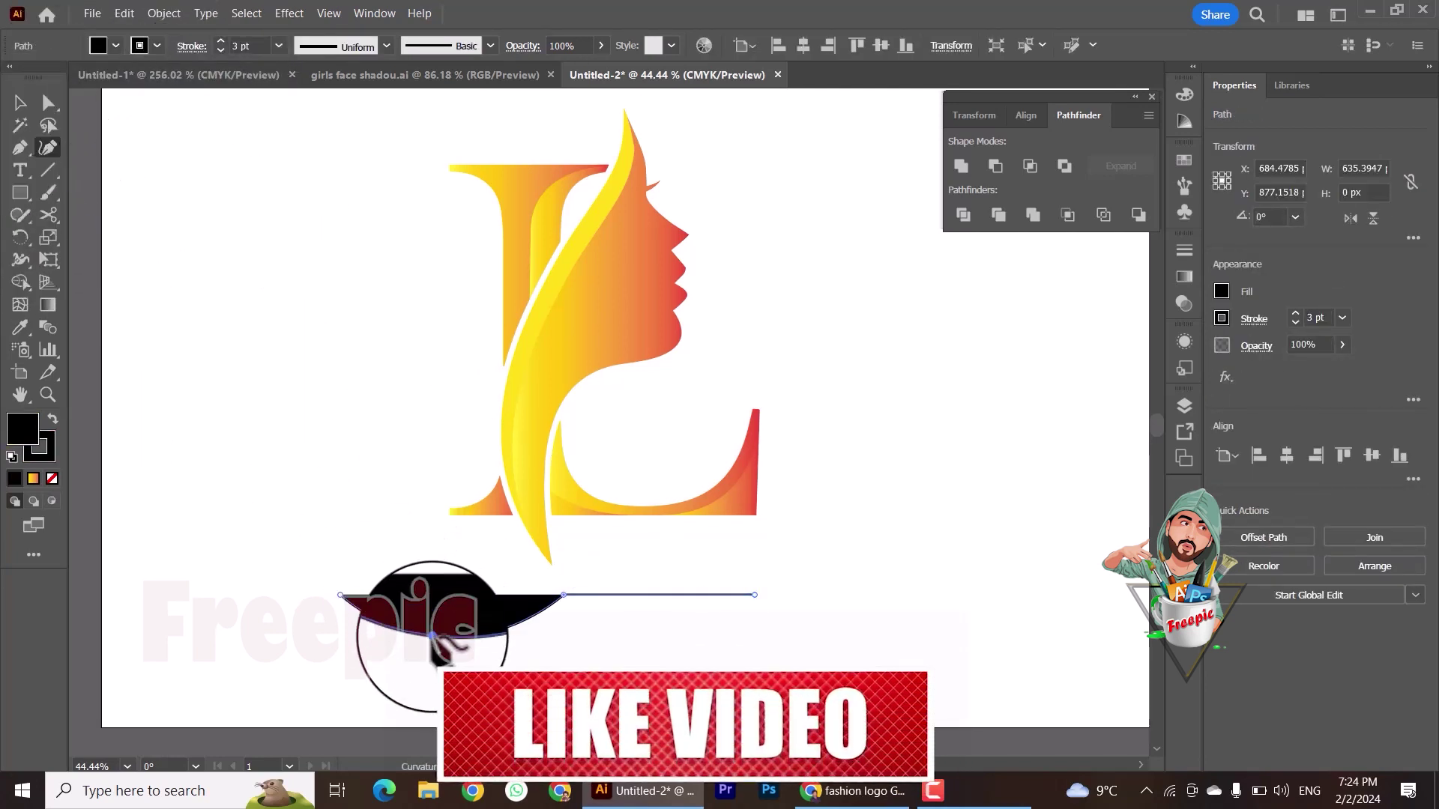
drag(669, 594, 671, 562)
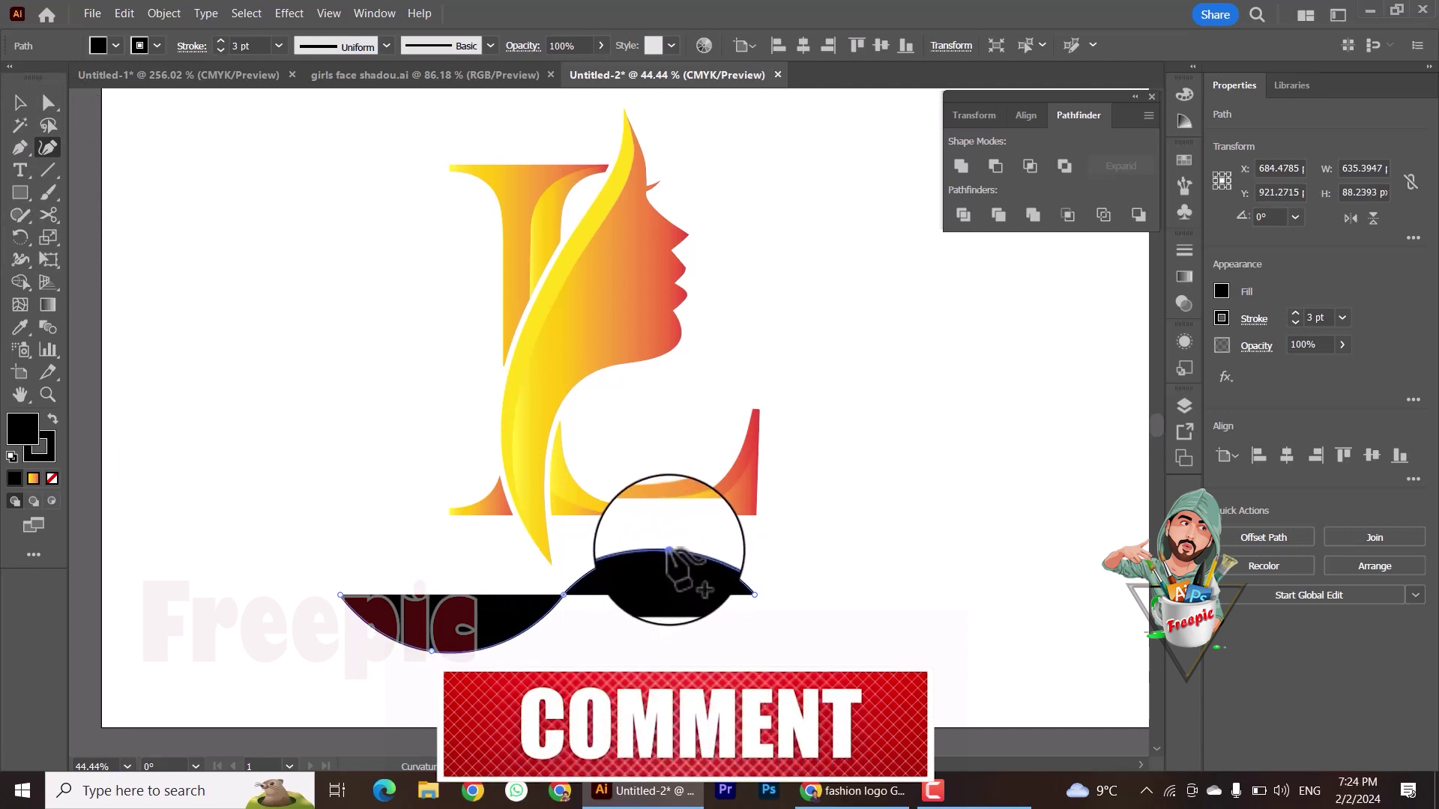
click(52, 478)
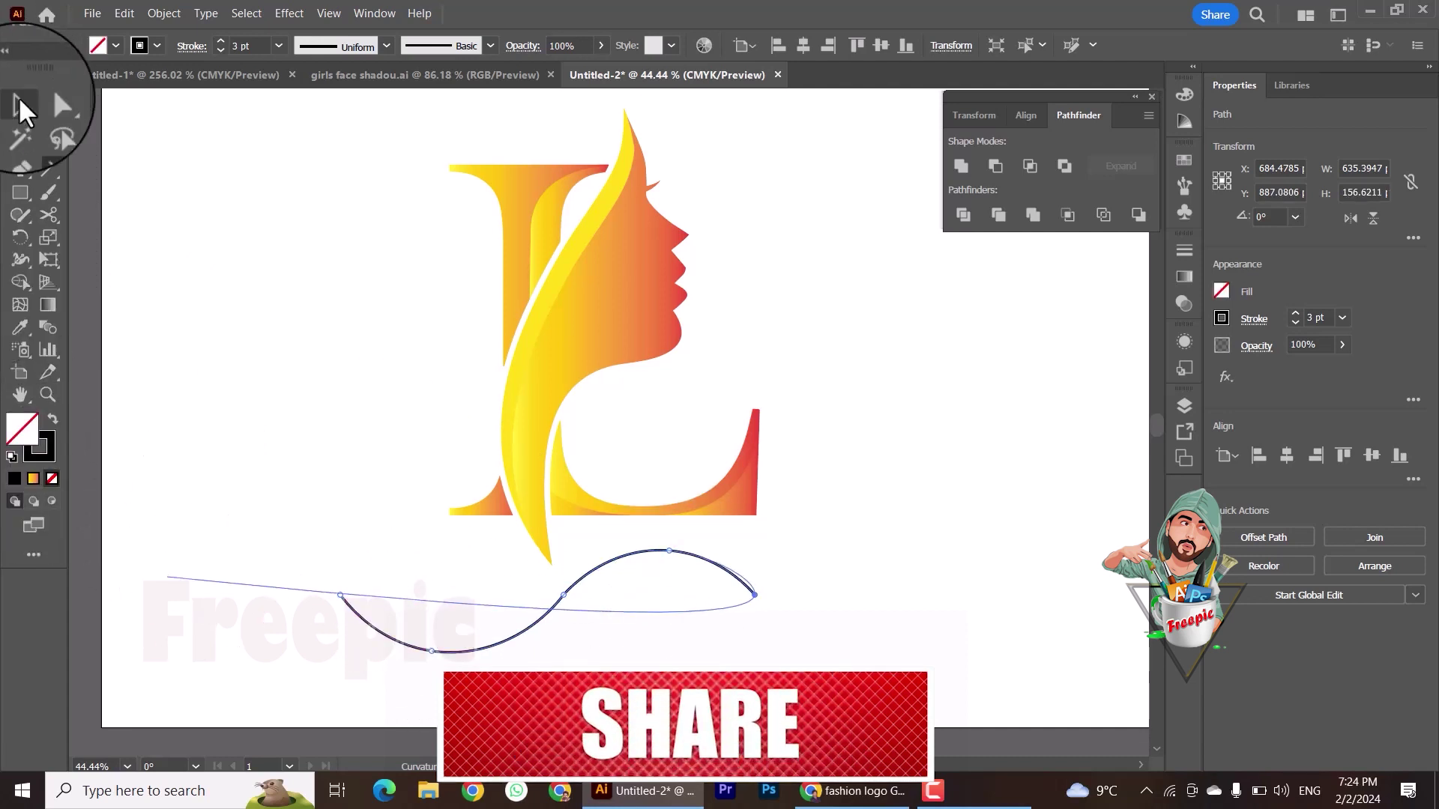
drag(342, 595, 318, 587)
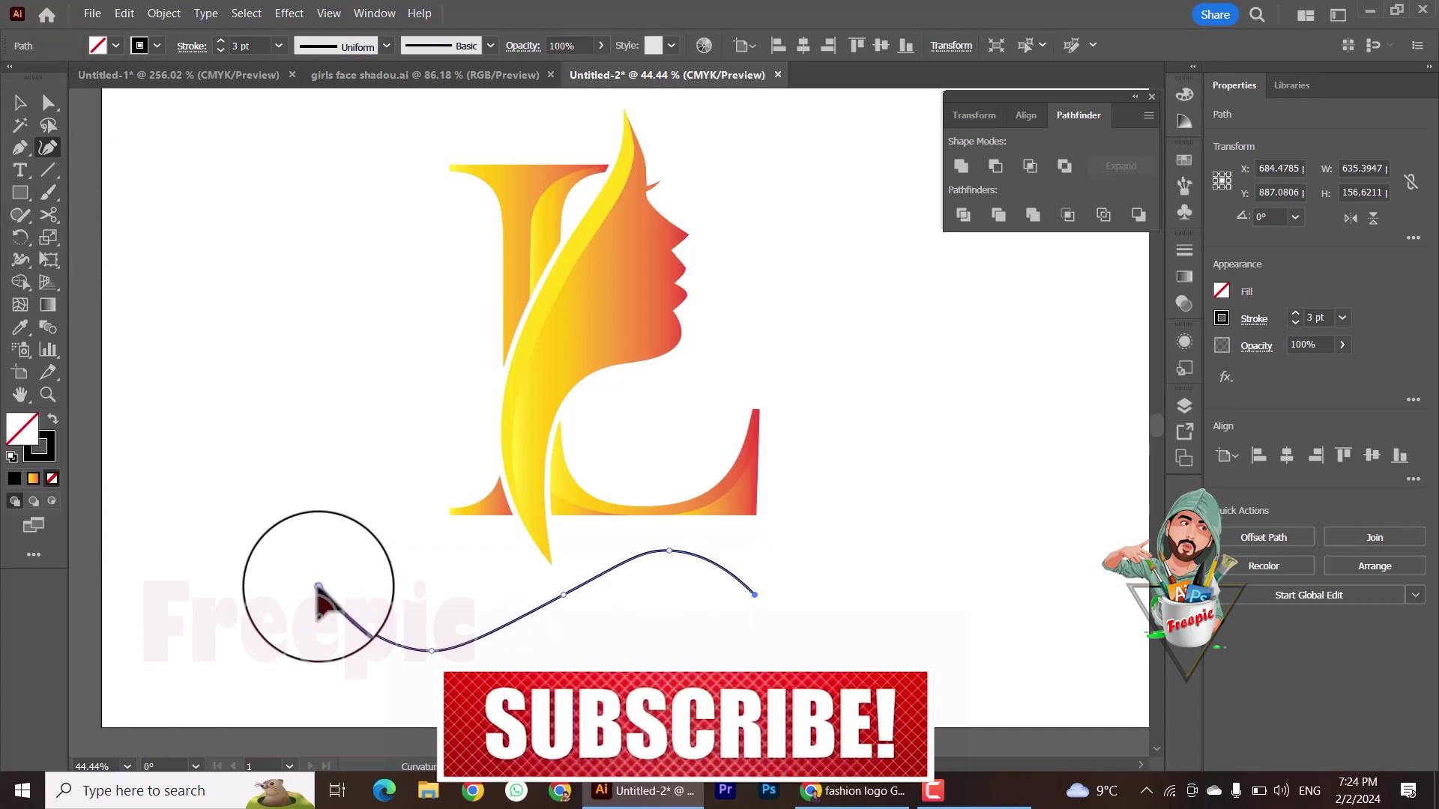
Step: Thicken the wave's stroke and apply a tapered width profile
click(20, 103)
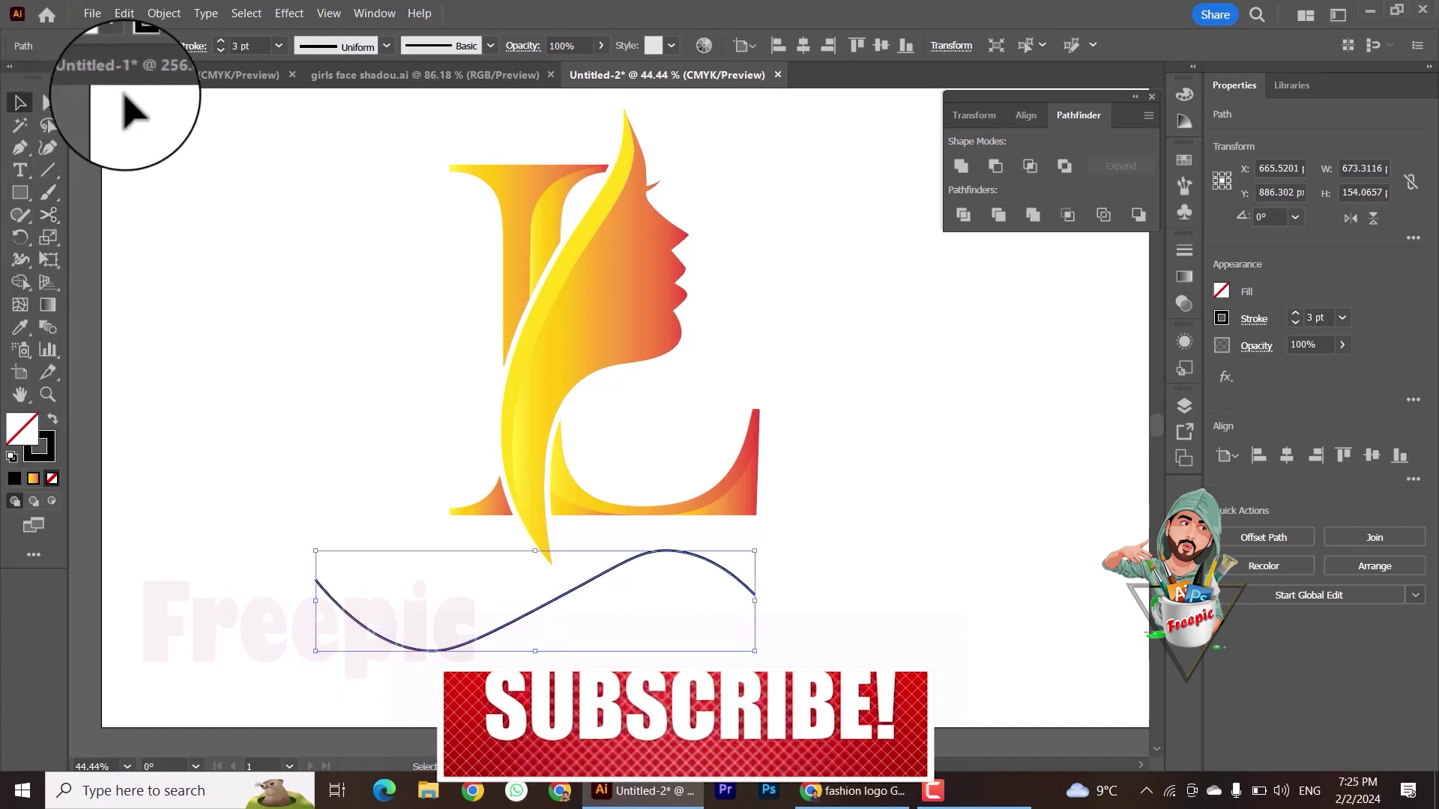
click(220, 41)
text(40)
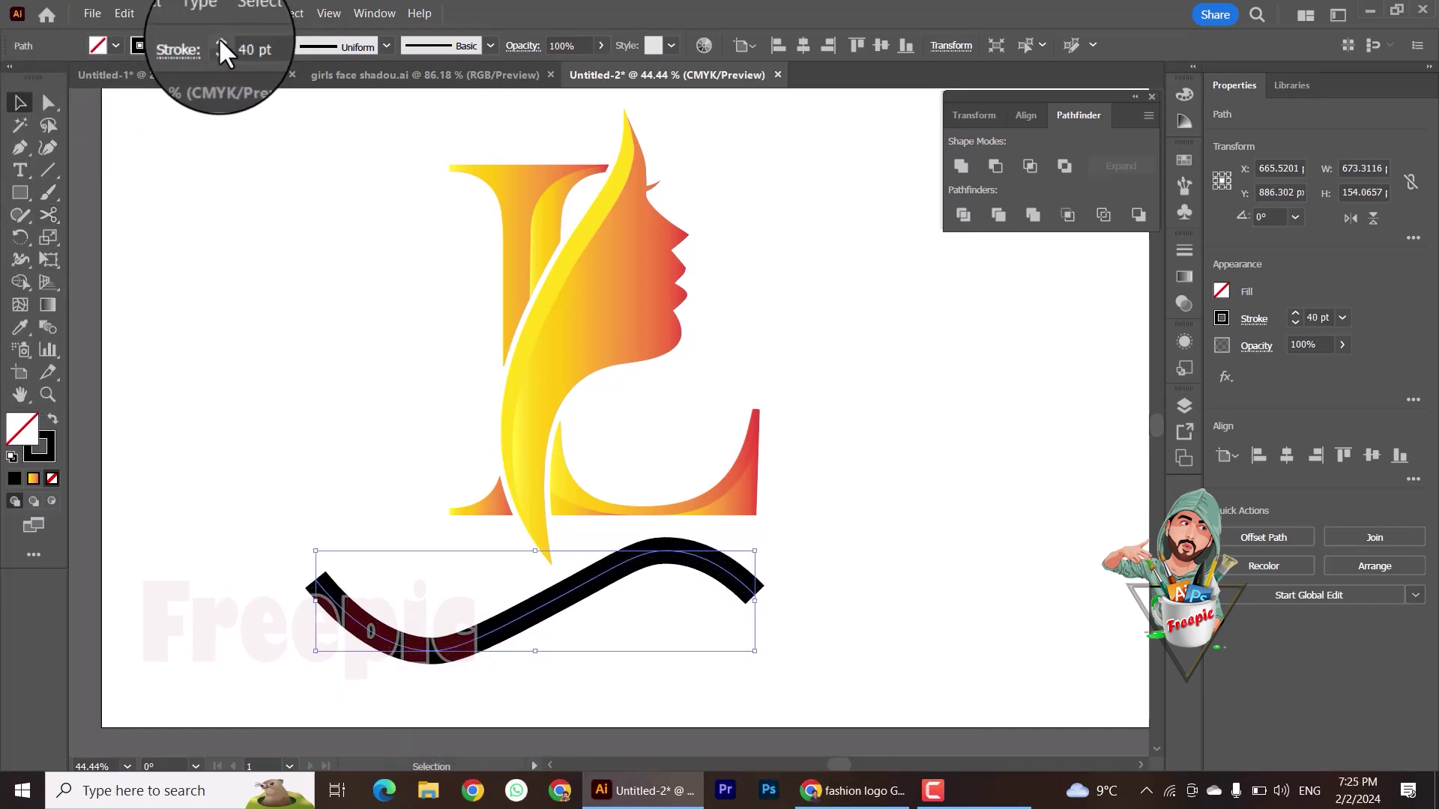
click(380, 45)
click(361, 108)
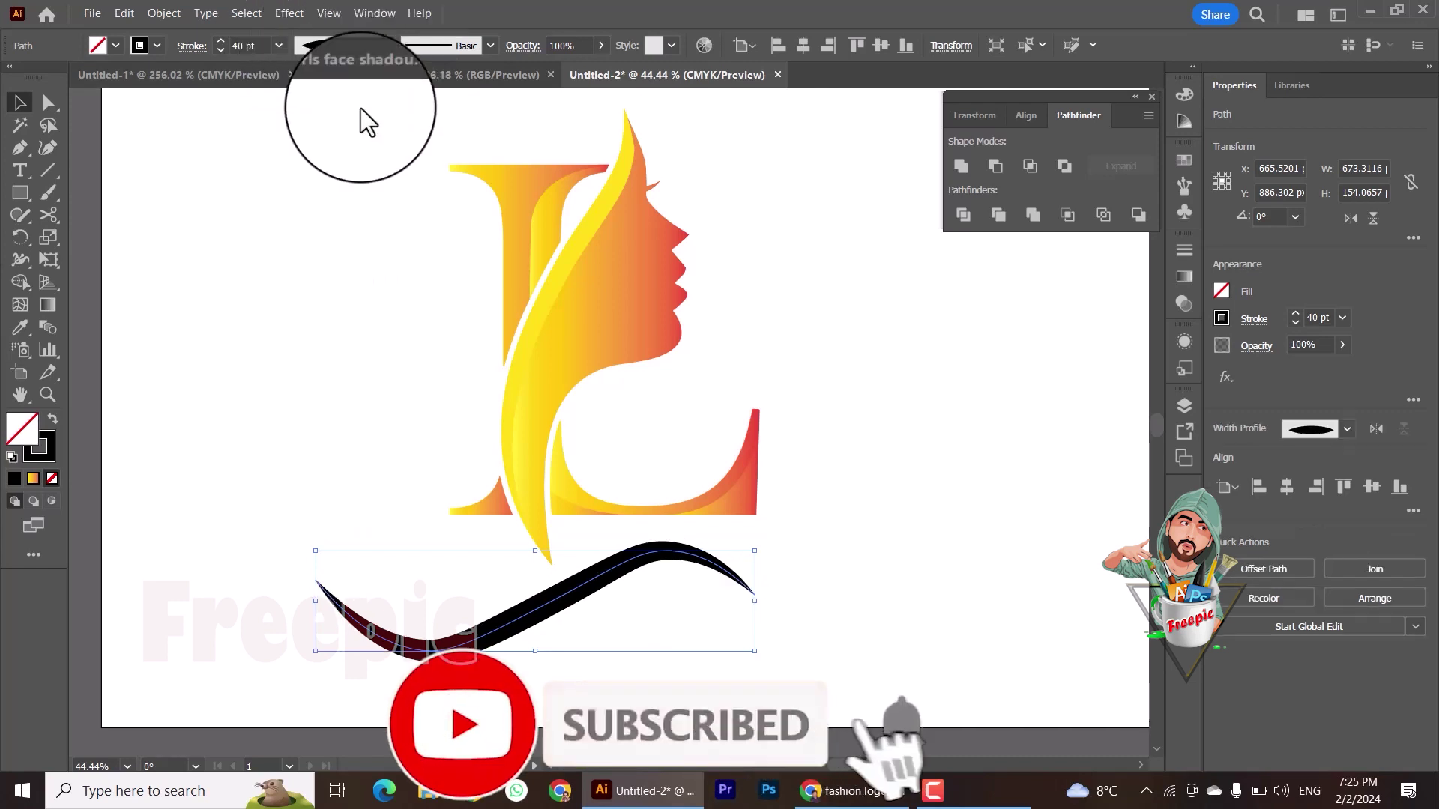
click(48, 103)
drag(754, 594, 763, 581)
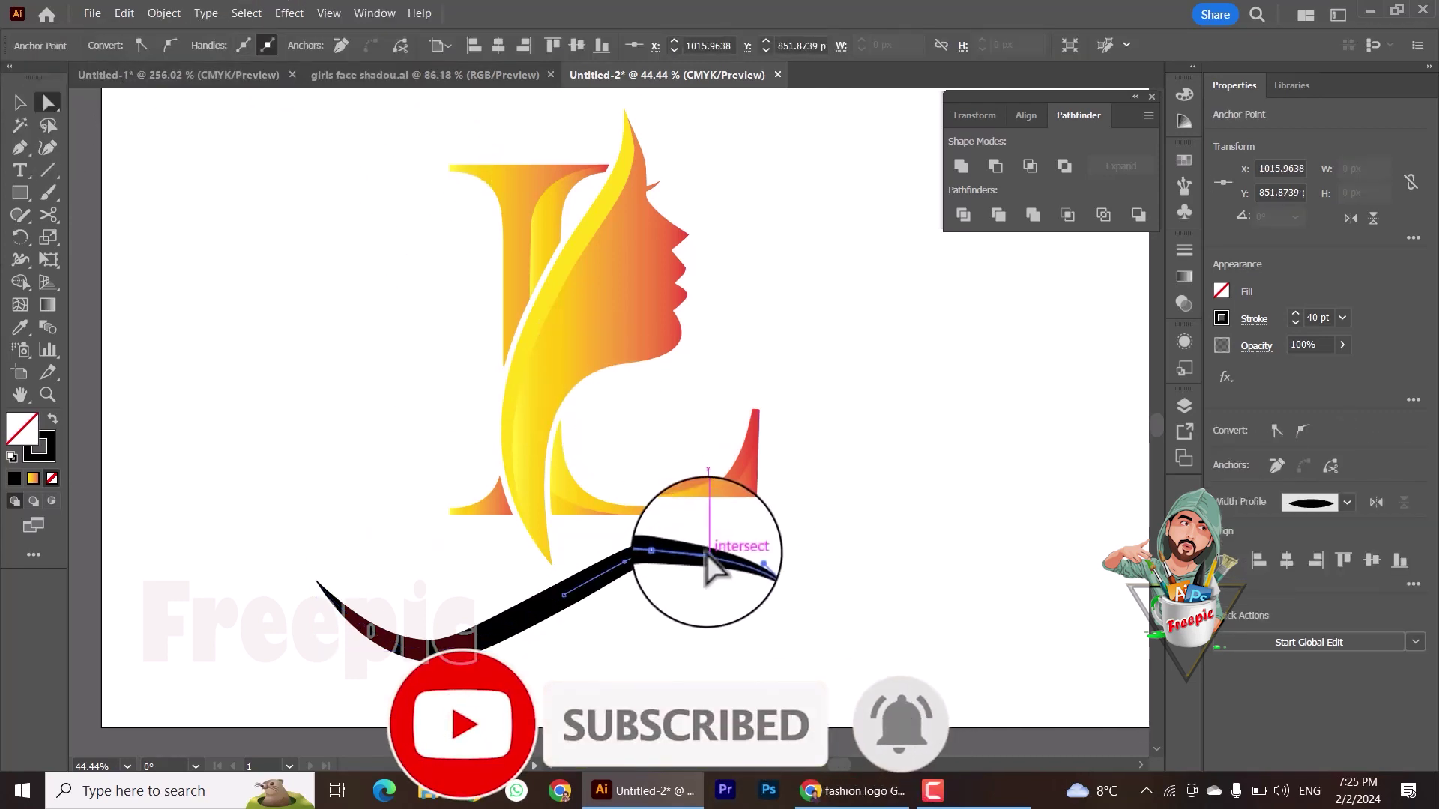
key(ctrl+z)
click(47, 147)
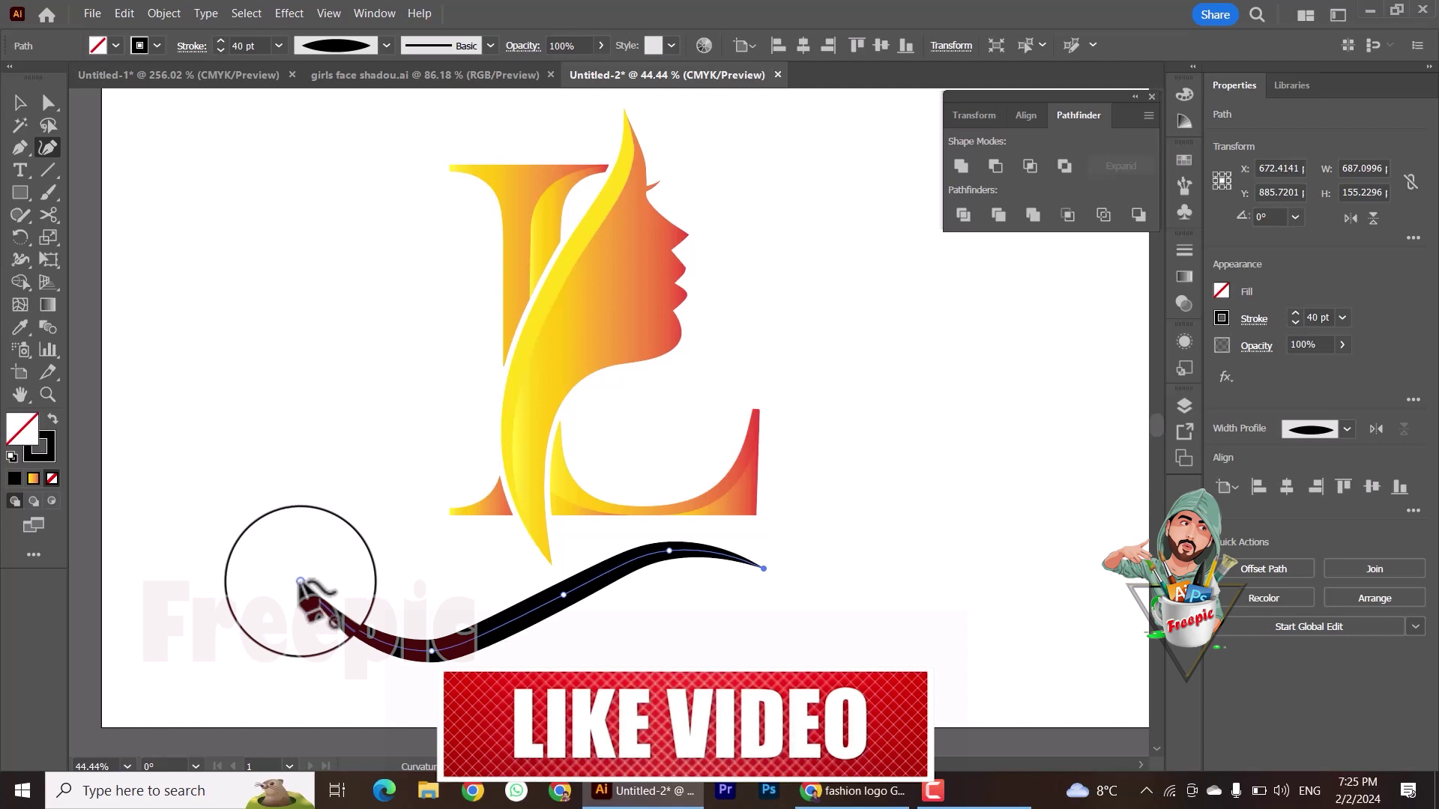
click(48, 215)
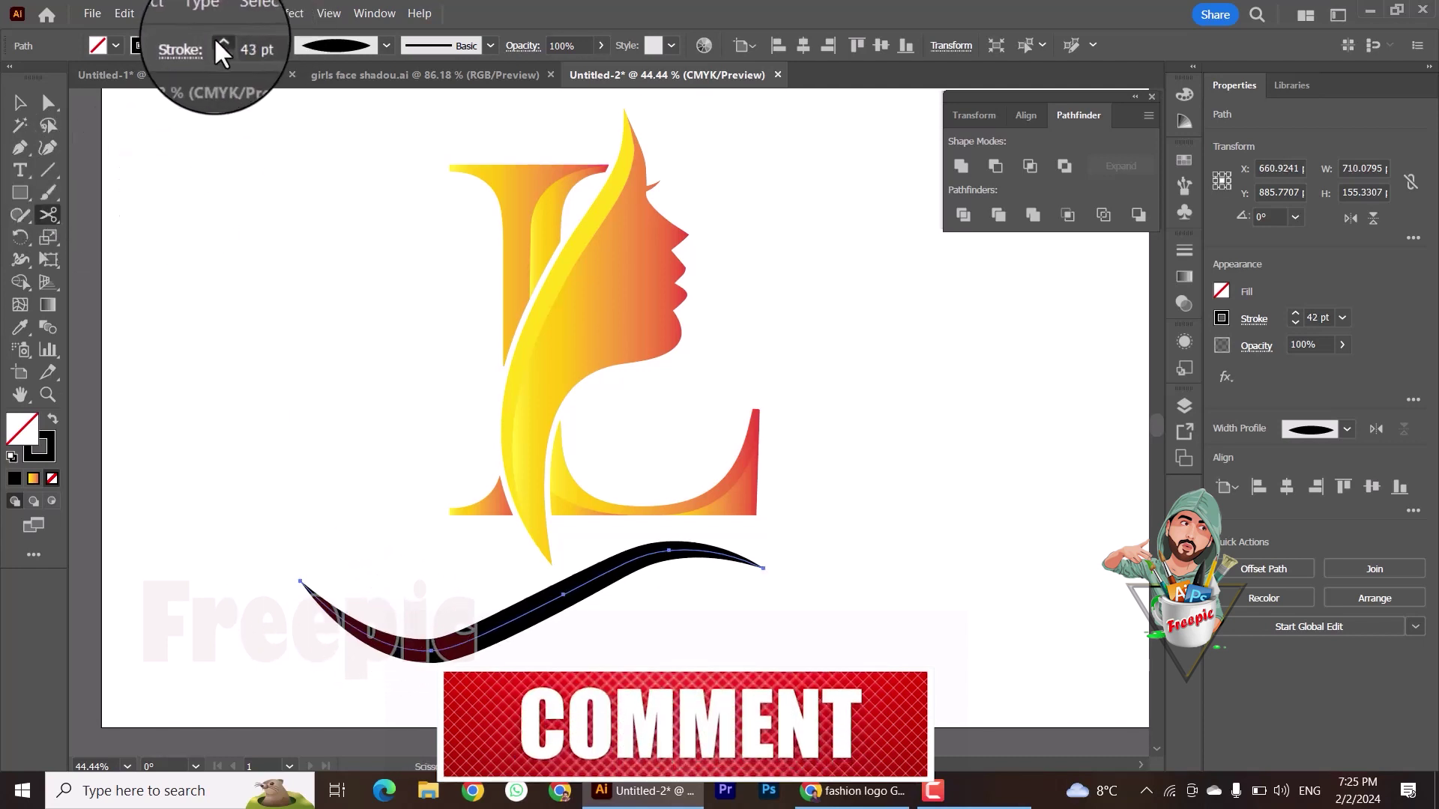
Step: Raise the stroke to 50 pt, expand the wave's appearance and fill it yellow
click(215, 39)
click(215, 39)
click(215, 39)
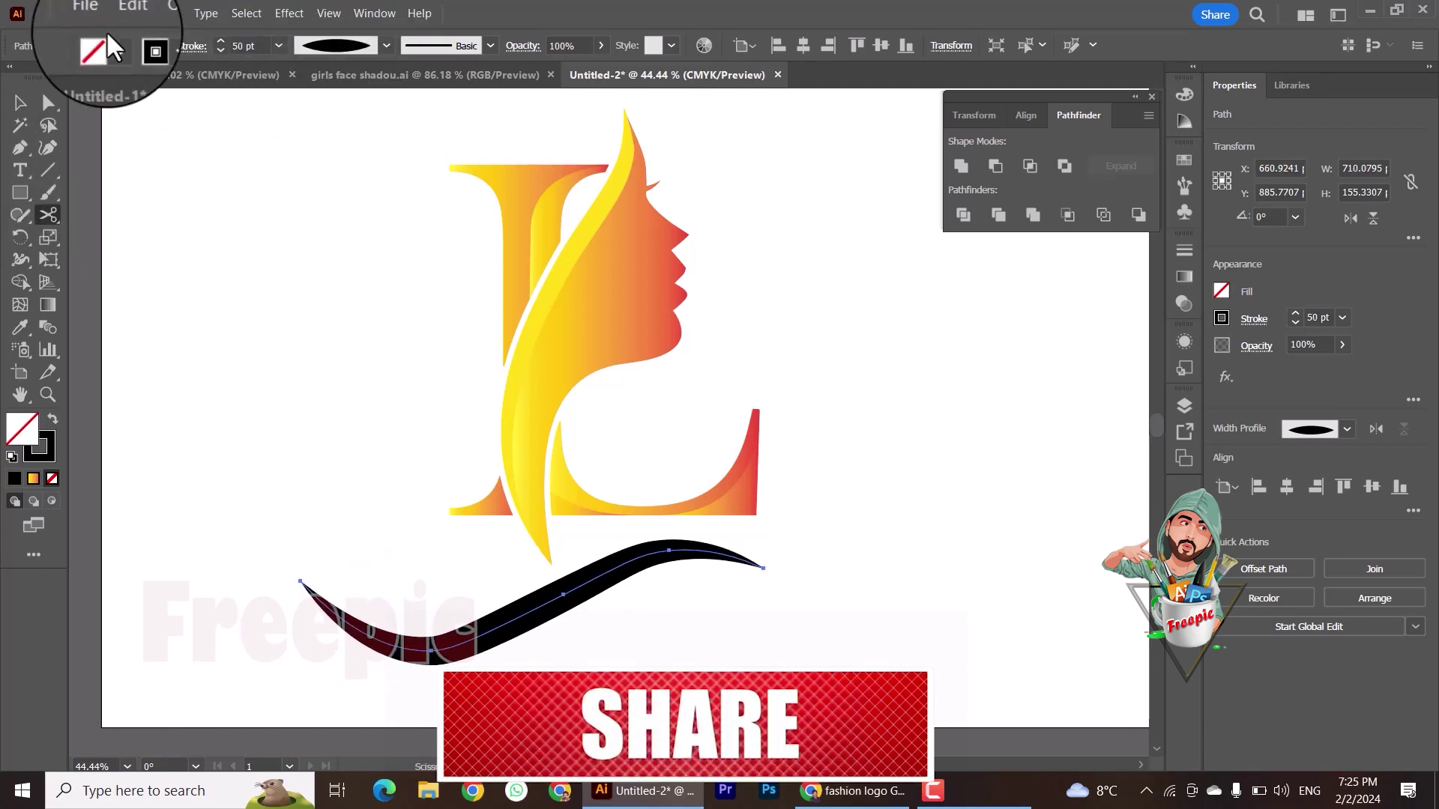
click(19, 102)
click(164, 12)
click(187, 242)
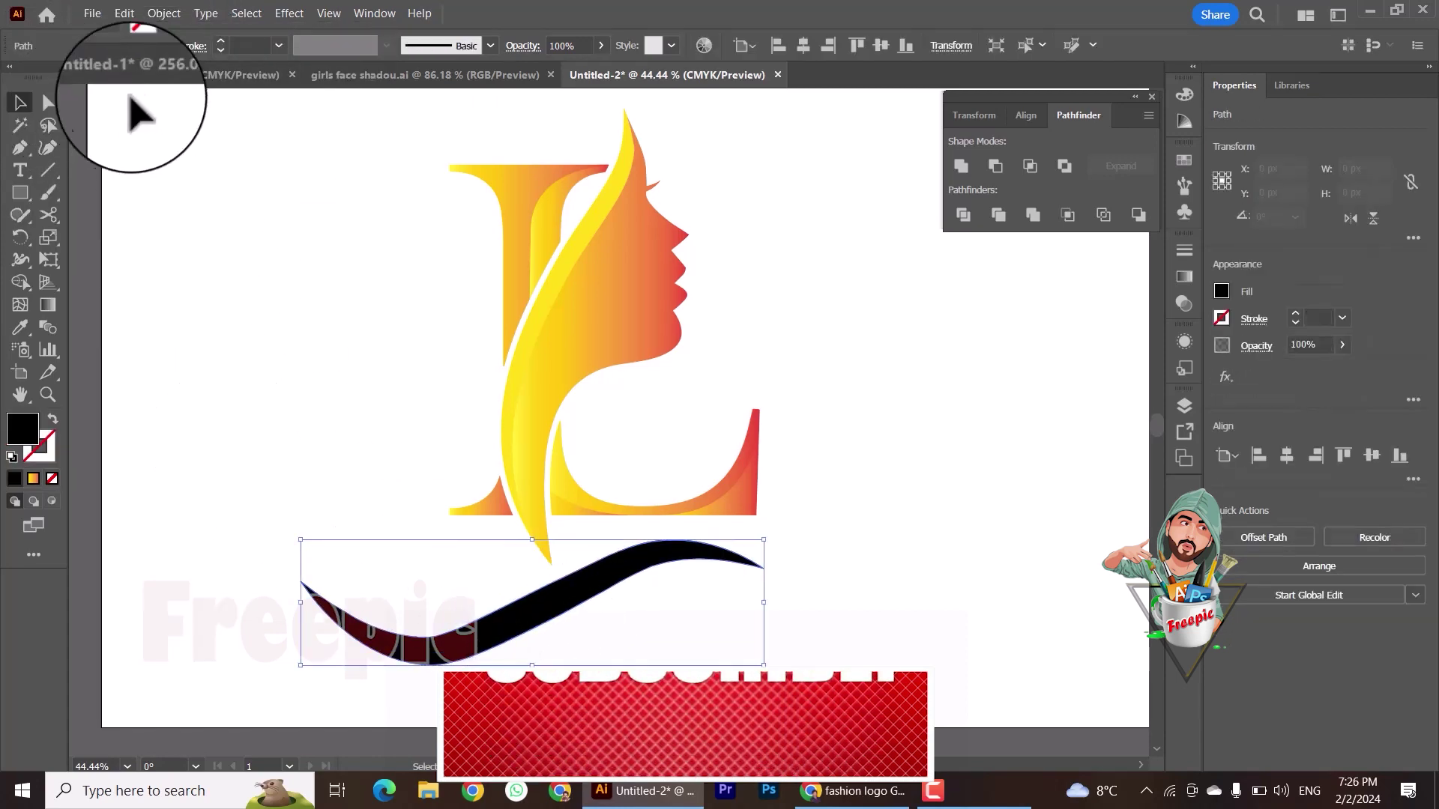
click(116, 45)
click(62, 91)
key(ctrl+shift+a)
key(z)
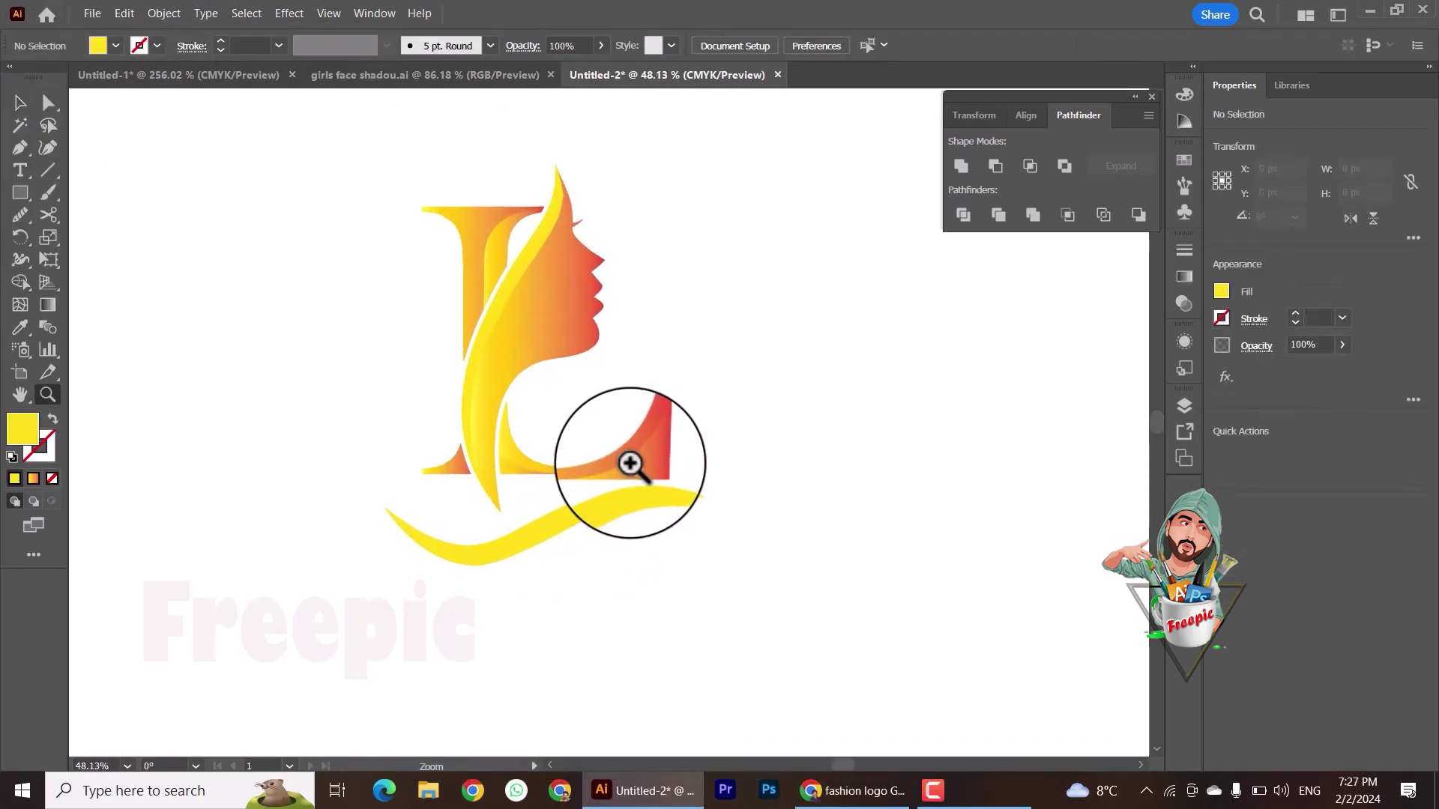
scroll(624, 383, up, 1)
Step: Thicken the line to 6 pt and paste a copy in place just below it
click(19, 170)
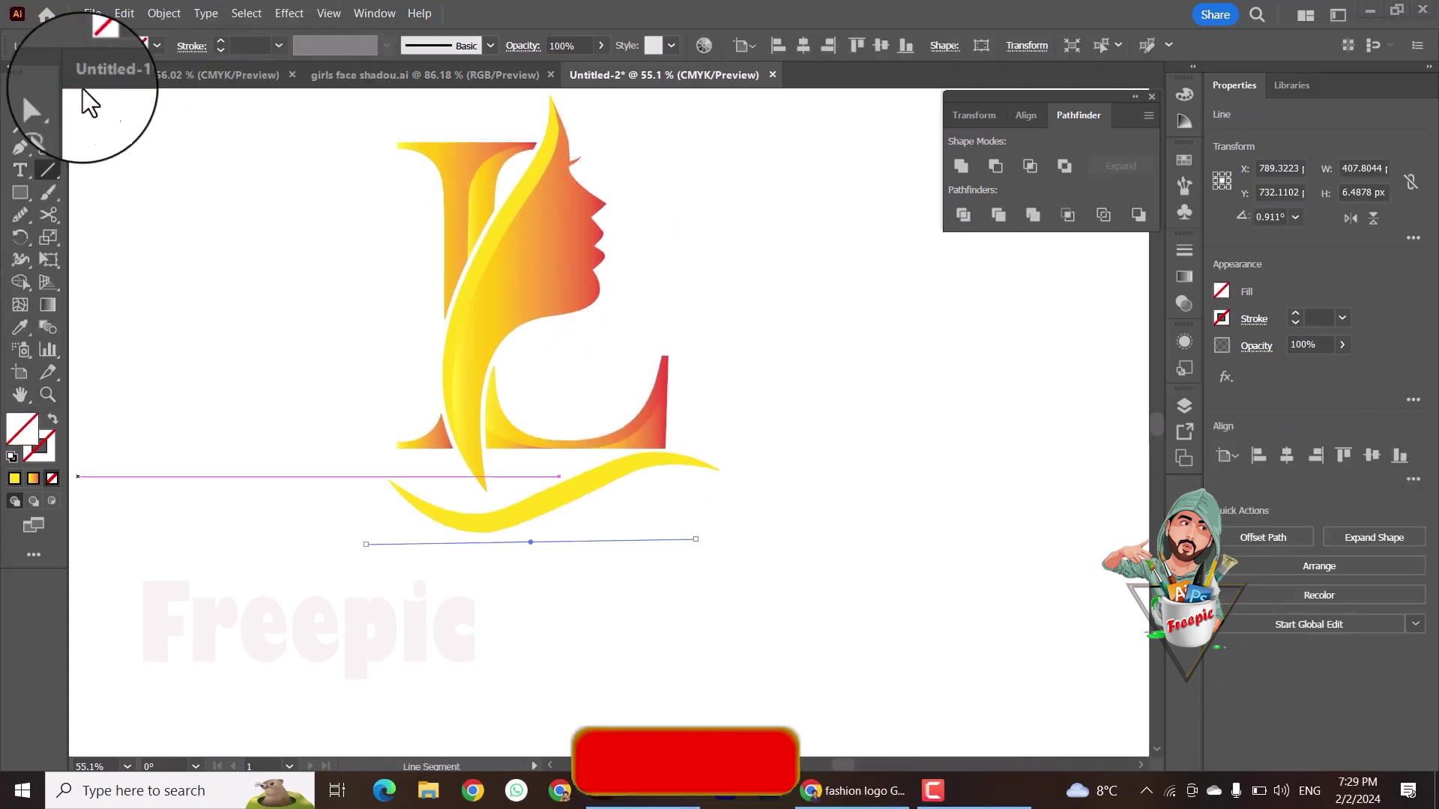
click(20, 105)
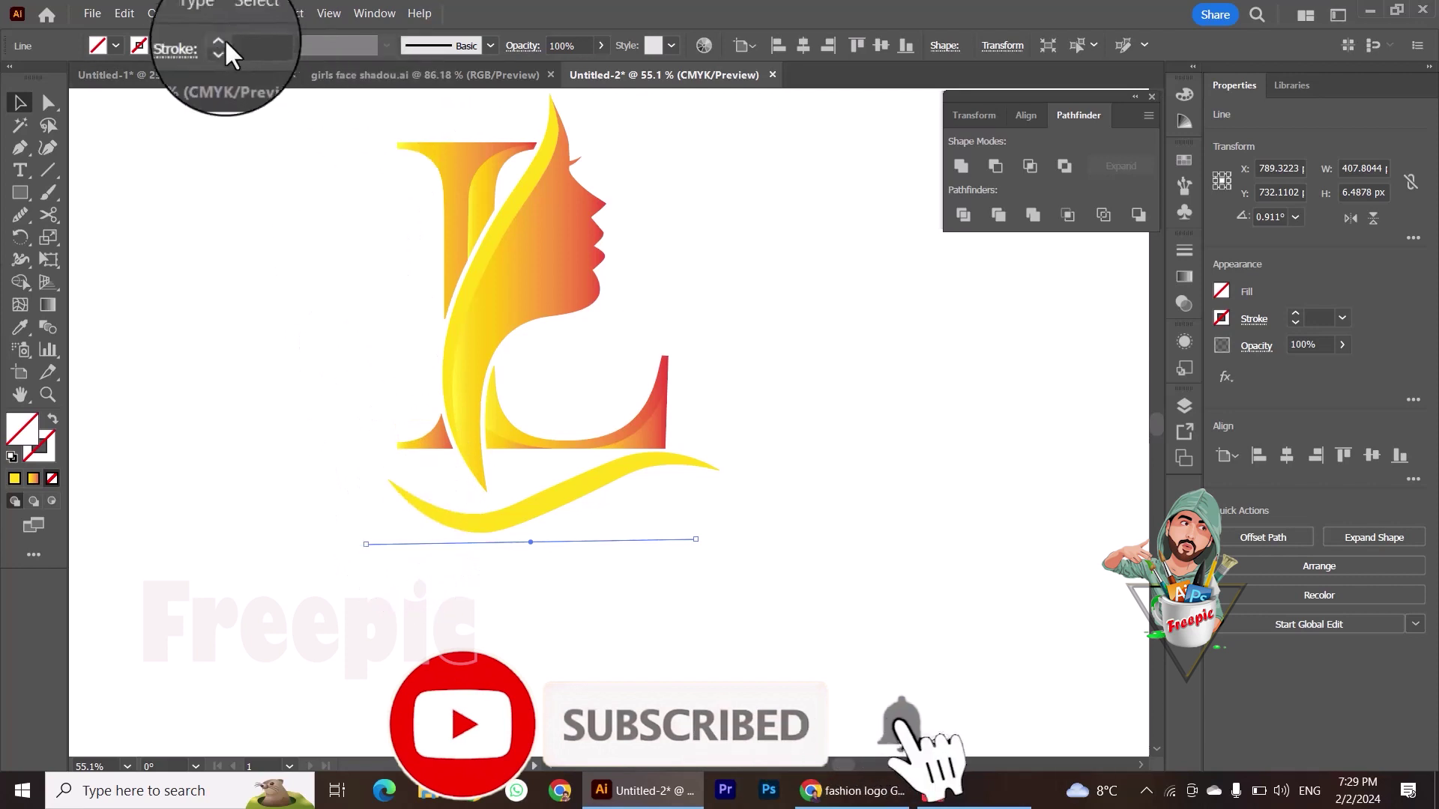
click(221, 41)
click(220, 42)
click(220, 41)
click(220, 41)
click(220, 41)
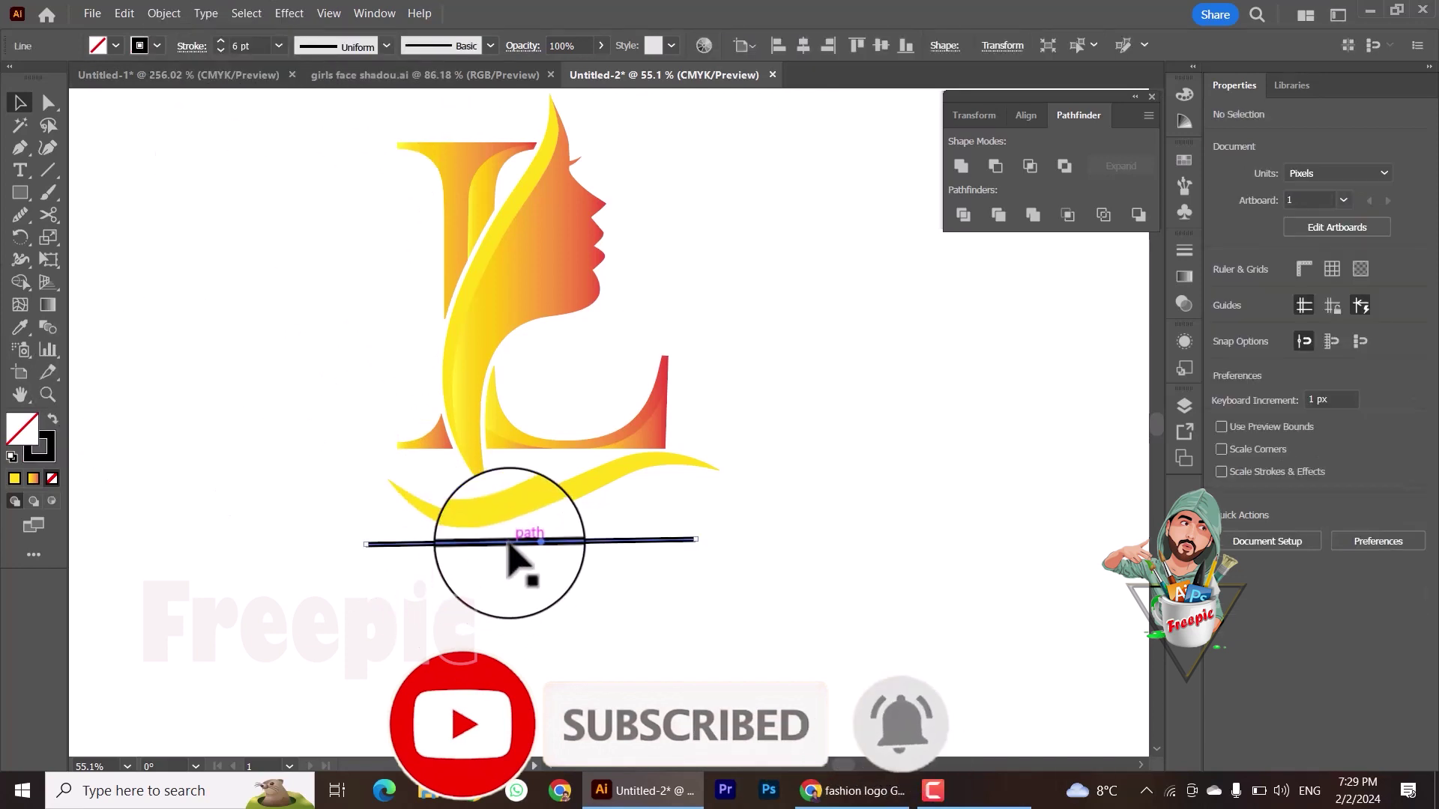
key(ctrl+f)
drag(510, 574, 511, 578)
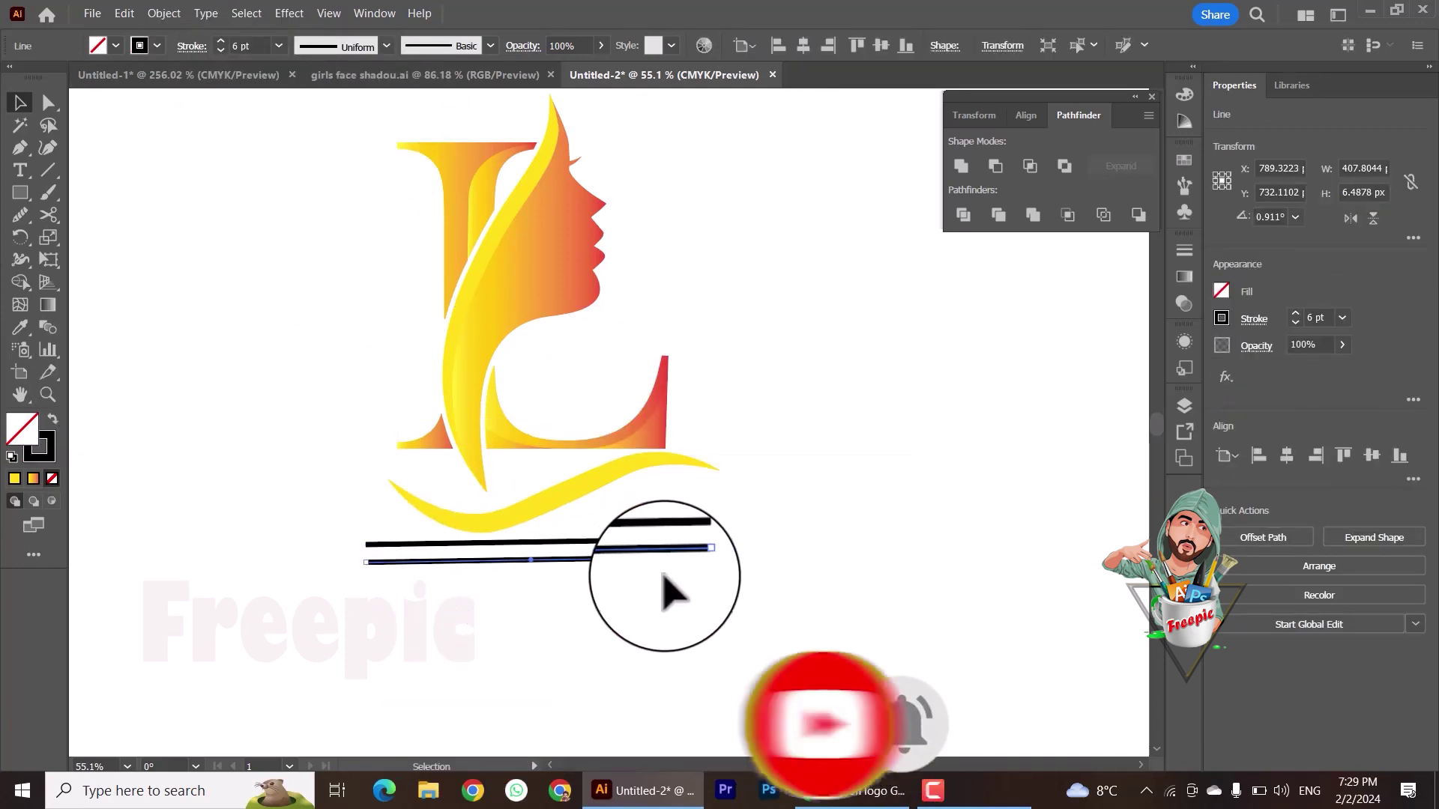
key(ctrl+z)
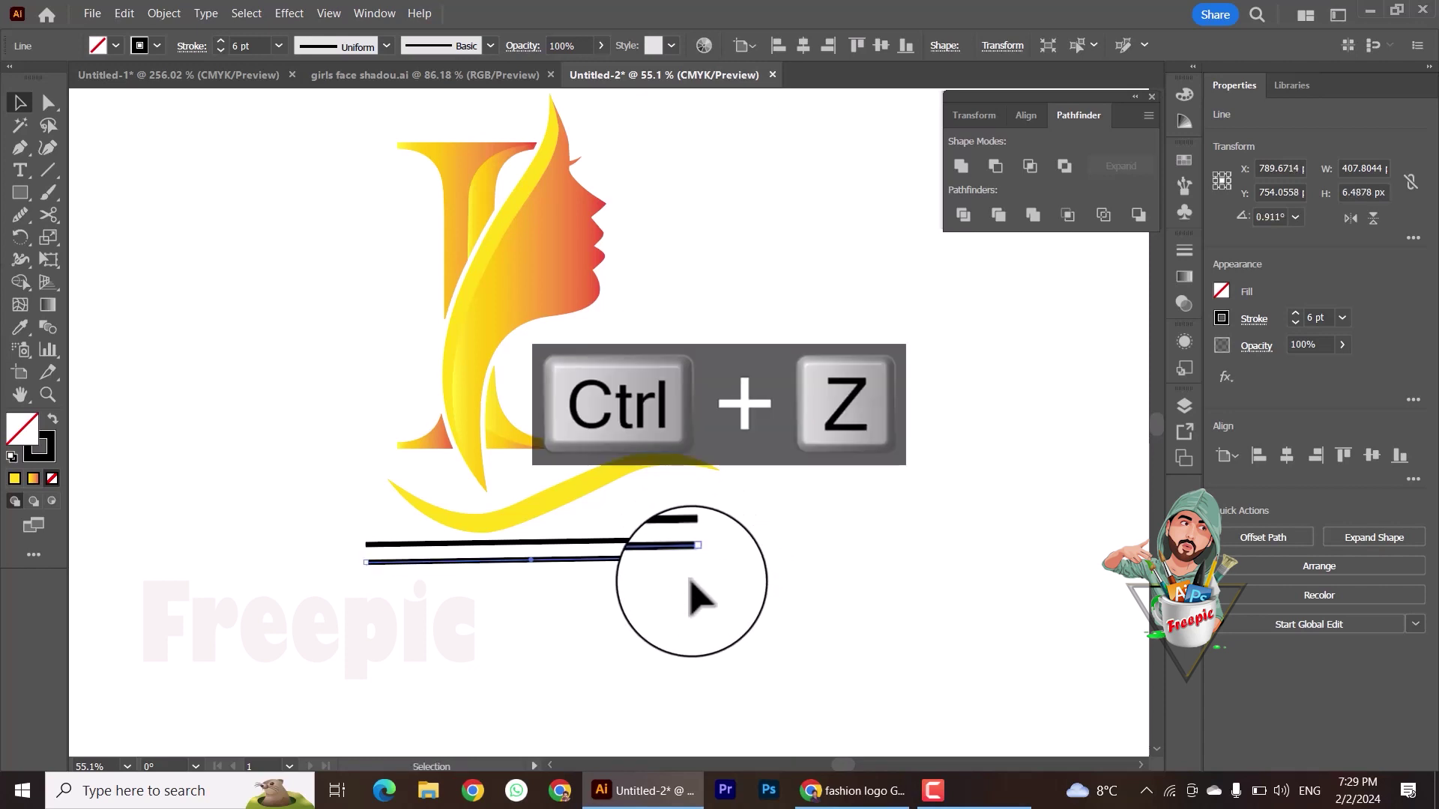
click(337, 604)
Step: Shorten the lower line from both its left and right ends
click(522, 562)
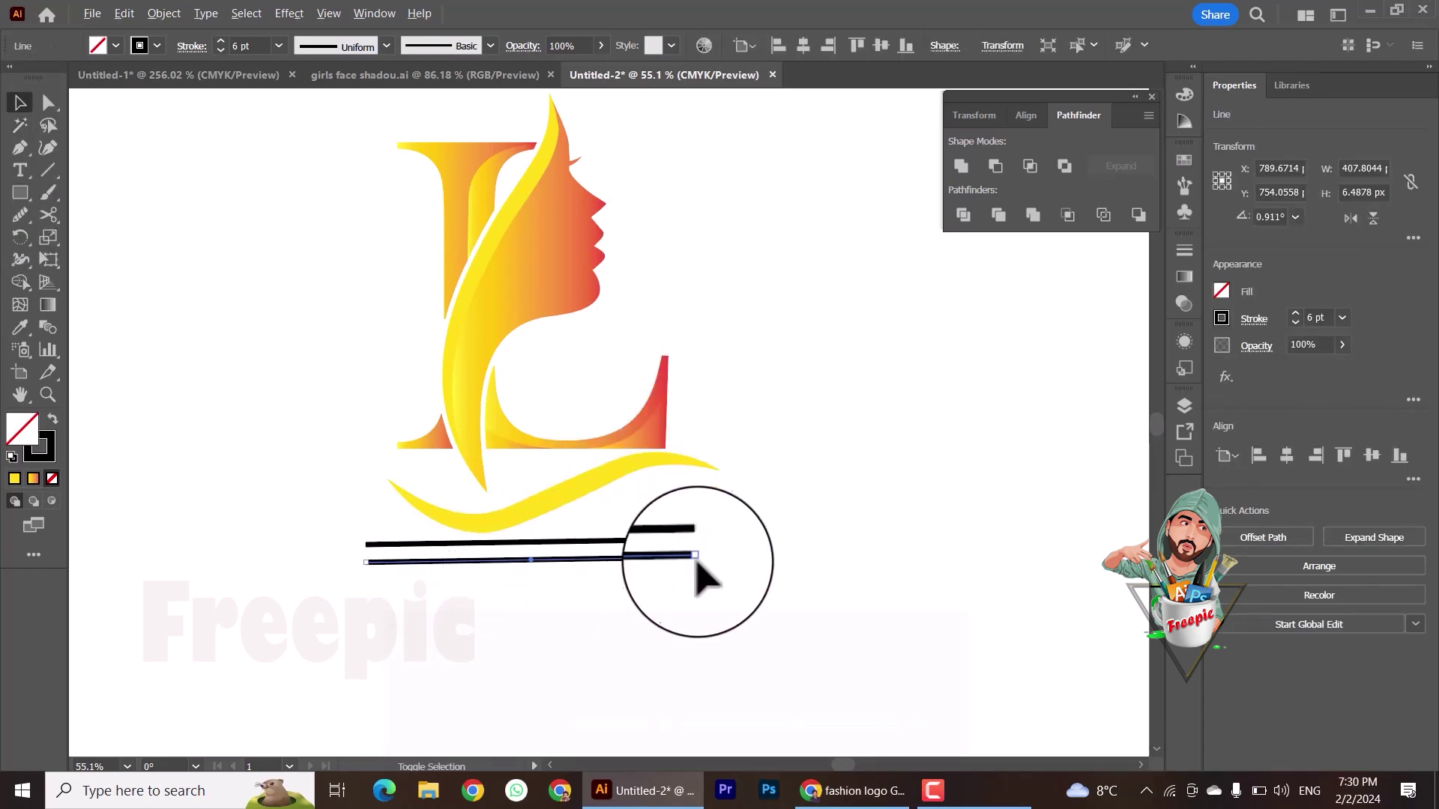
mouse_move(697, 563)
mouse_down()
mouse_move(650, 551)
mouse_move(695, 561)
mouse_up()
drag(404, 560, 429, 561)
drag(352, 525, 547, 652)
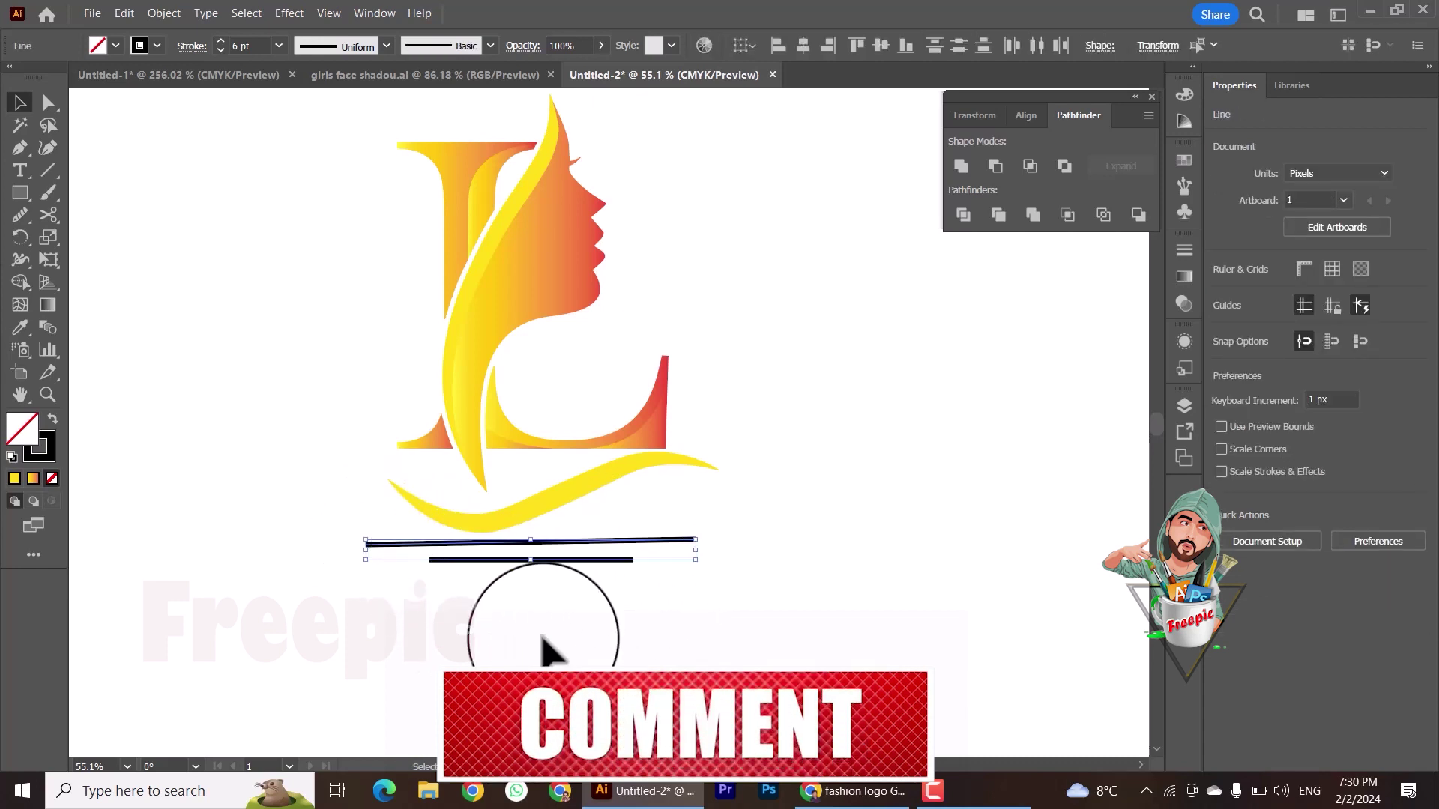
click(701, 571)
click(695, 539)
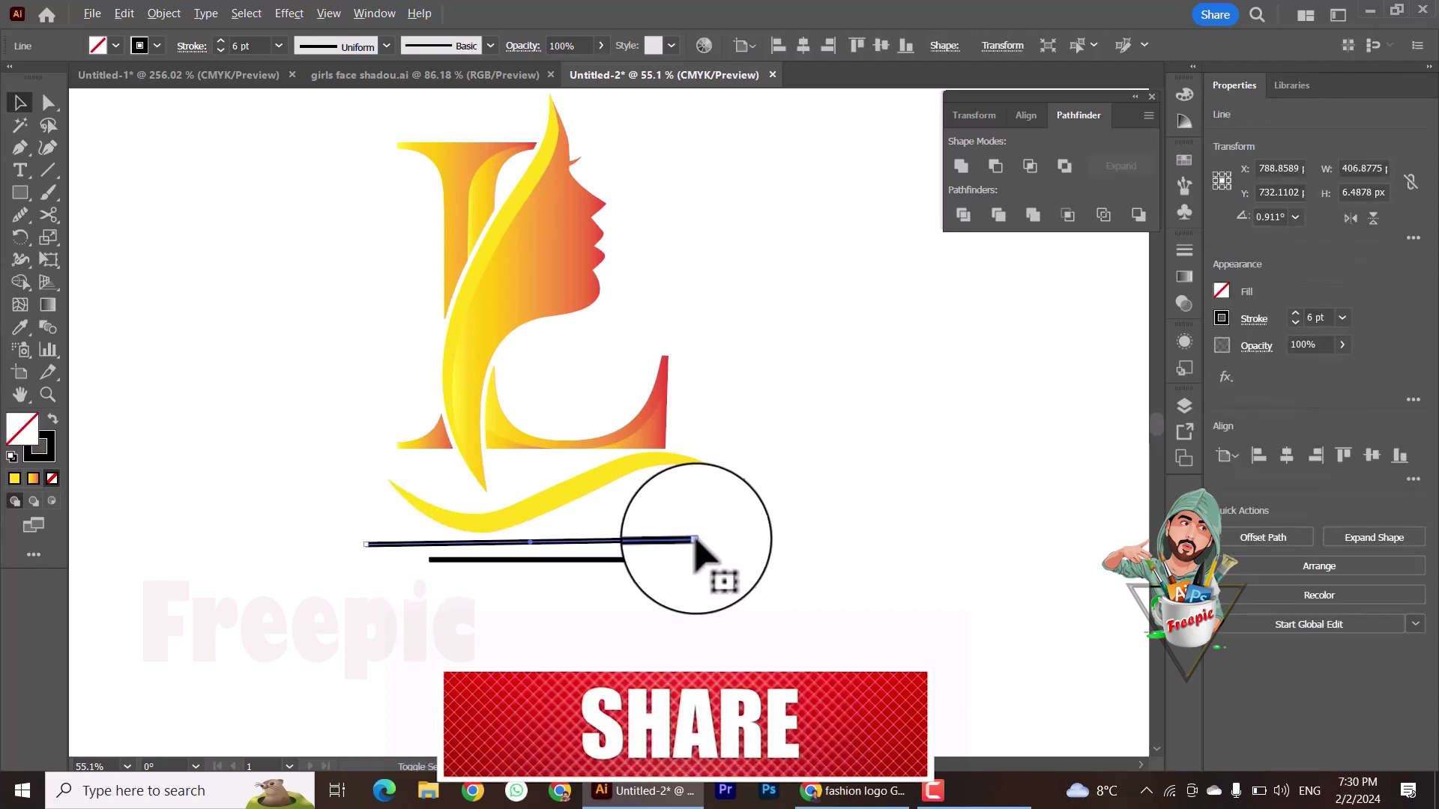
drag(695, 559, 642, 559)
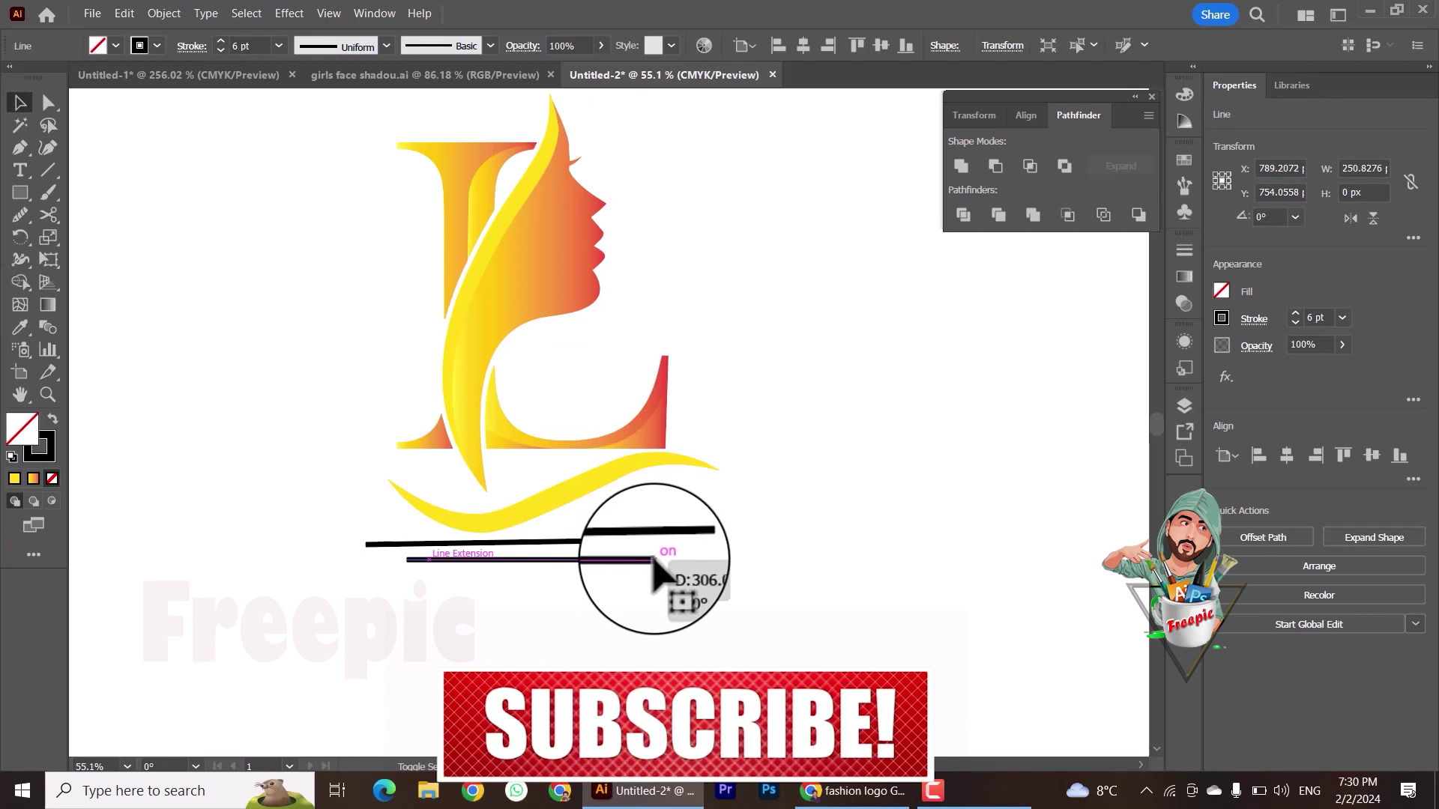
Step: Select both lines and paste a copy of them in front
drag(347, 517, 428, 579)
key(ctrl+f)
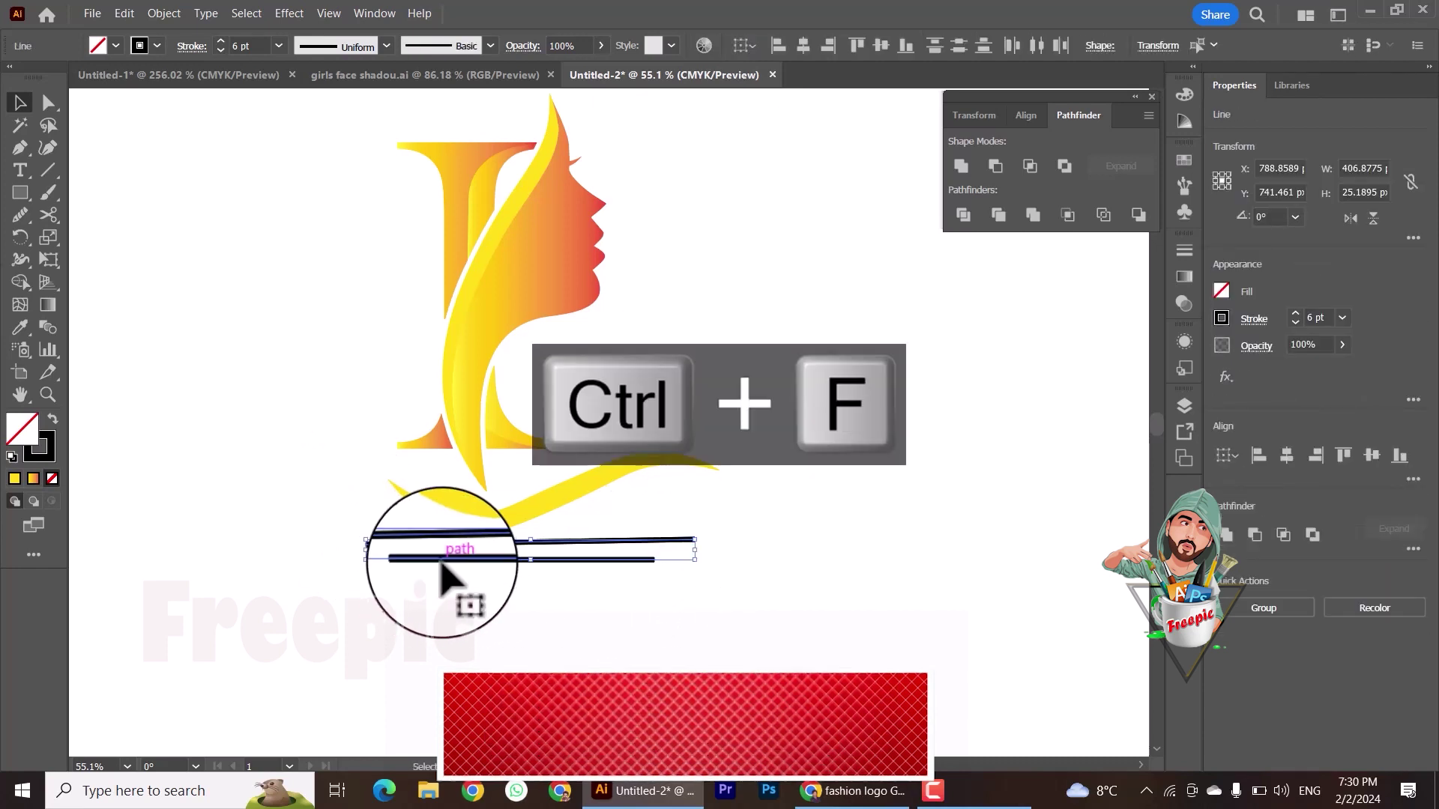
click(465, 614)
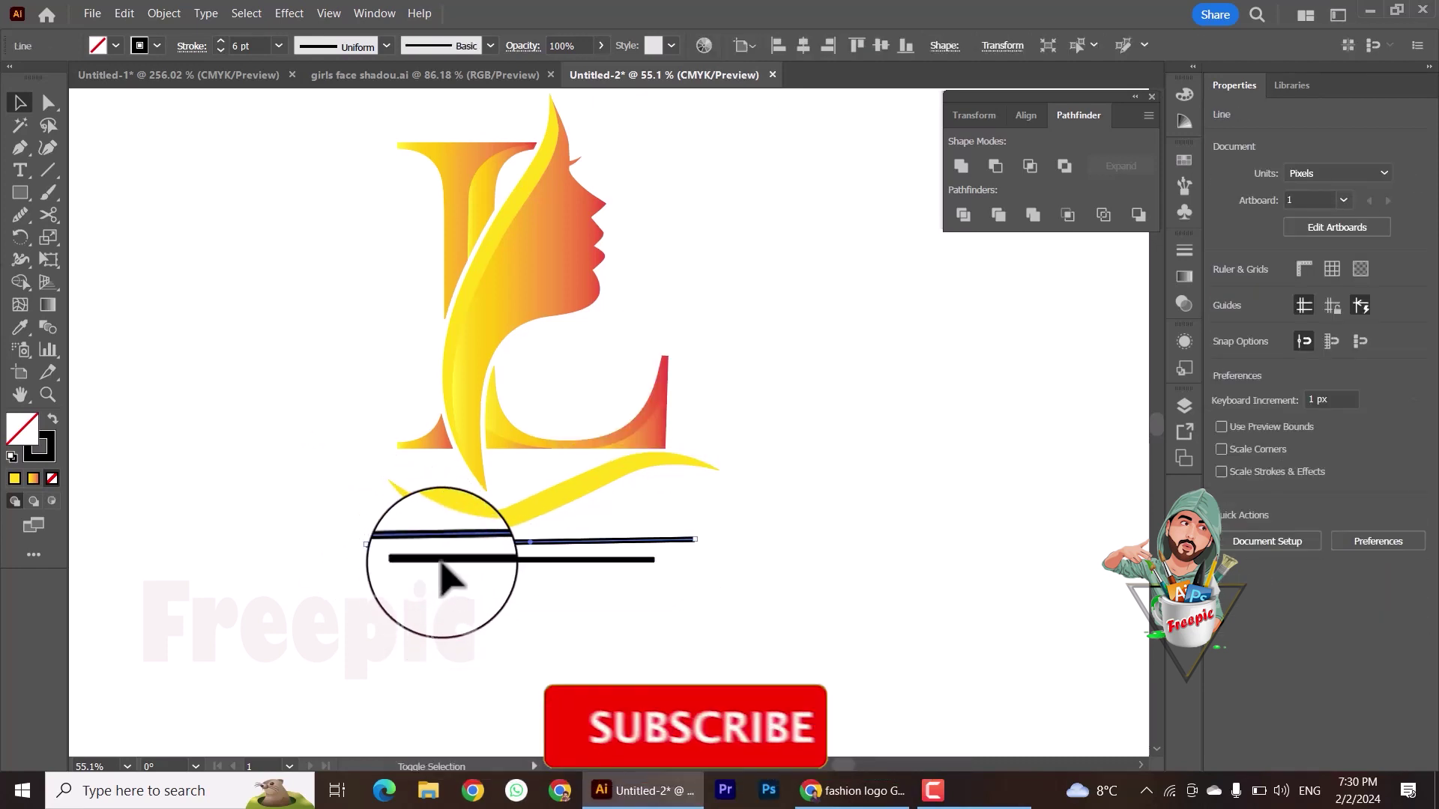
click(581, 547)
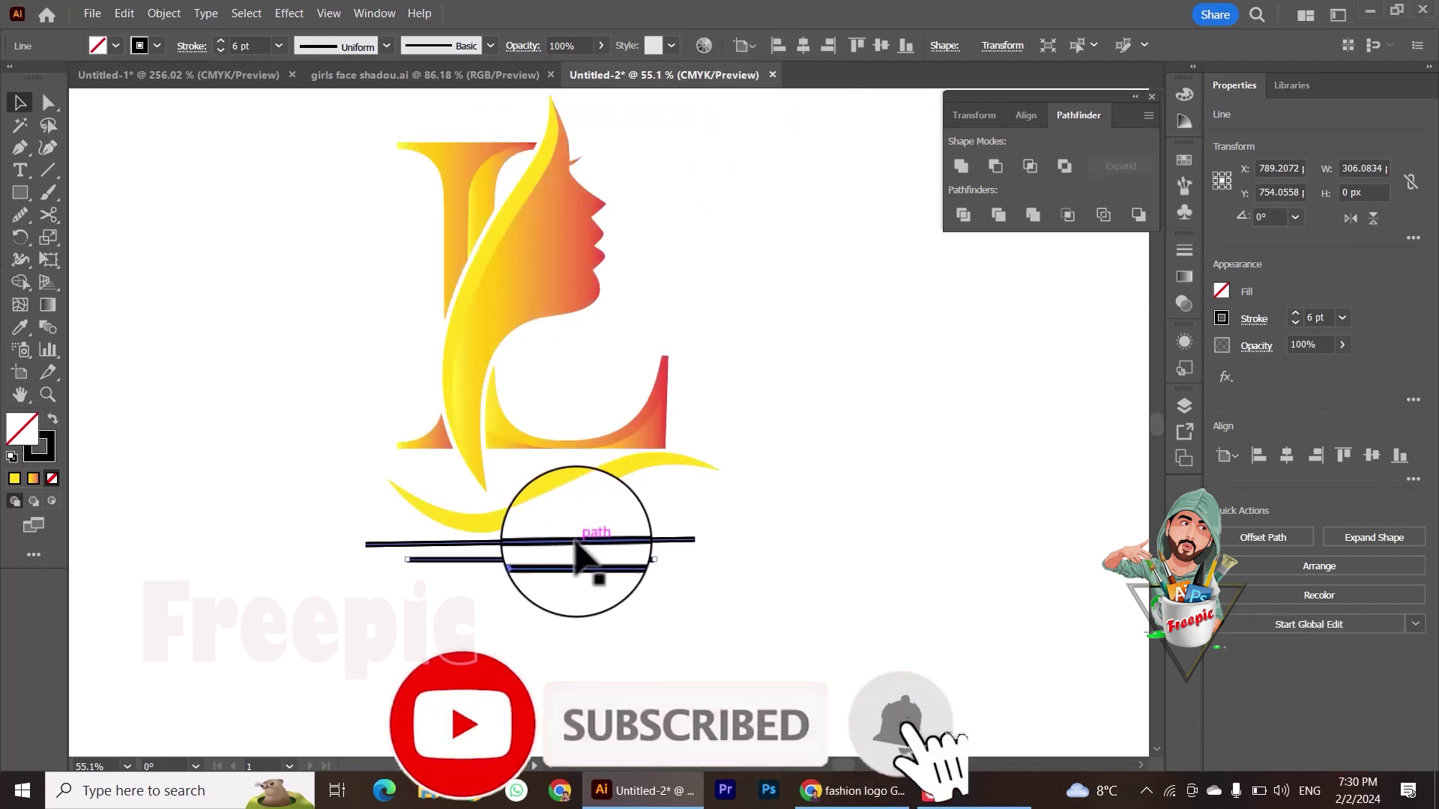
Step: Move the copied line pair lower, reflect it across the horizontal axis, and nudge it into place
drag(577, 533, 565, 621)
right_click(564, 629)
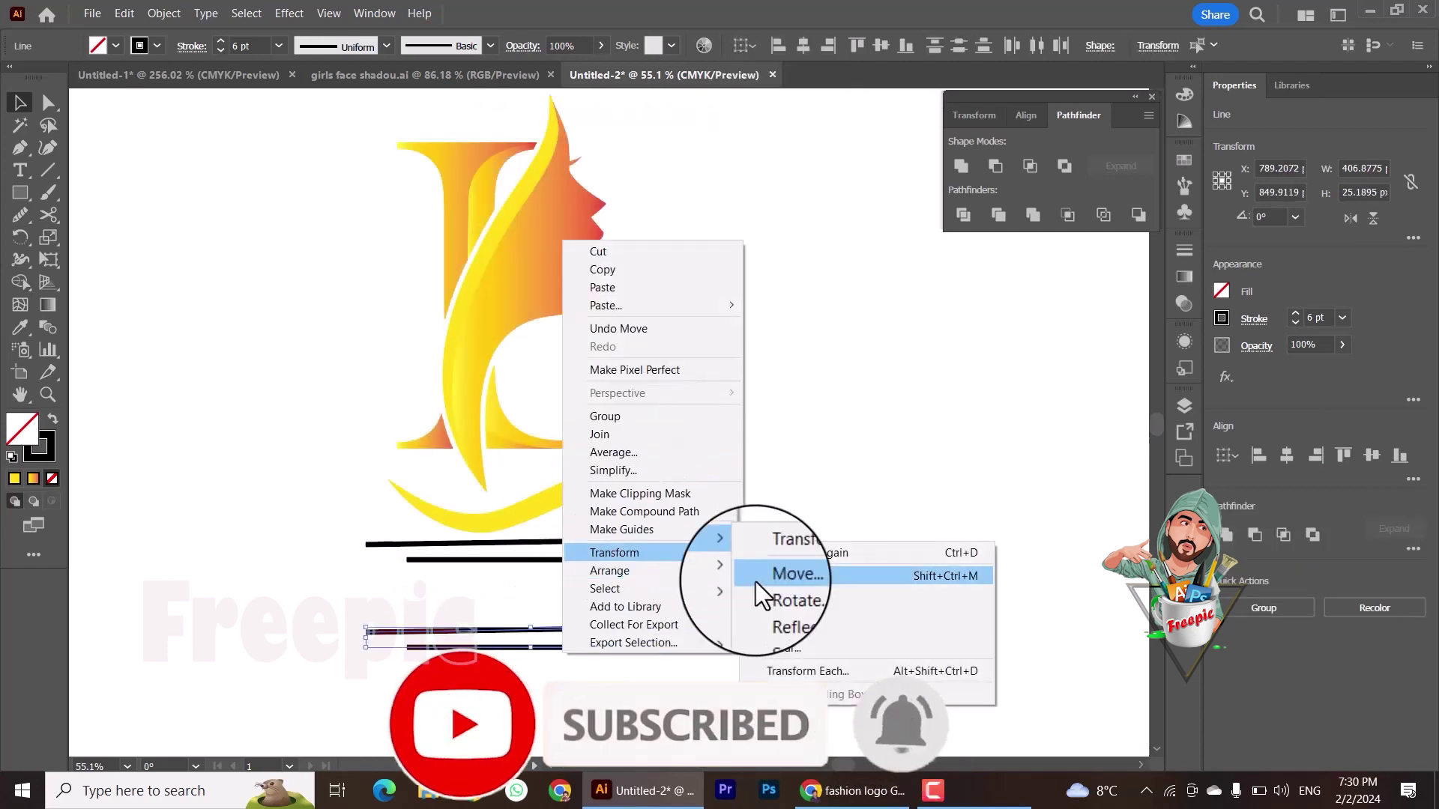
click(767, 608)
click(1123, 238)
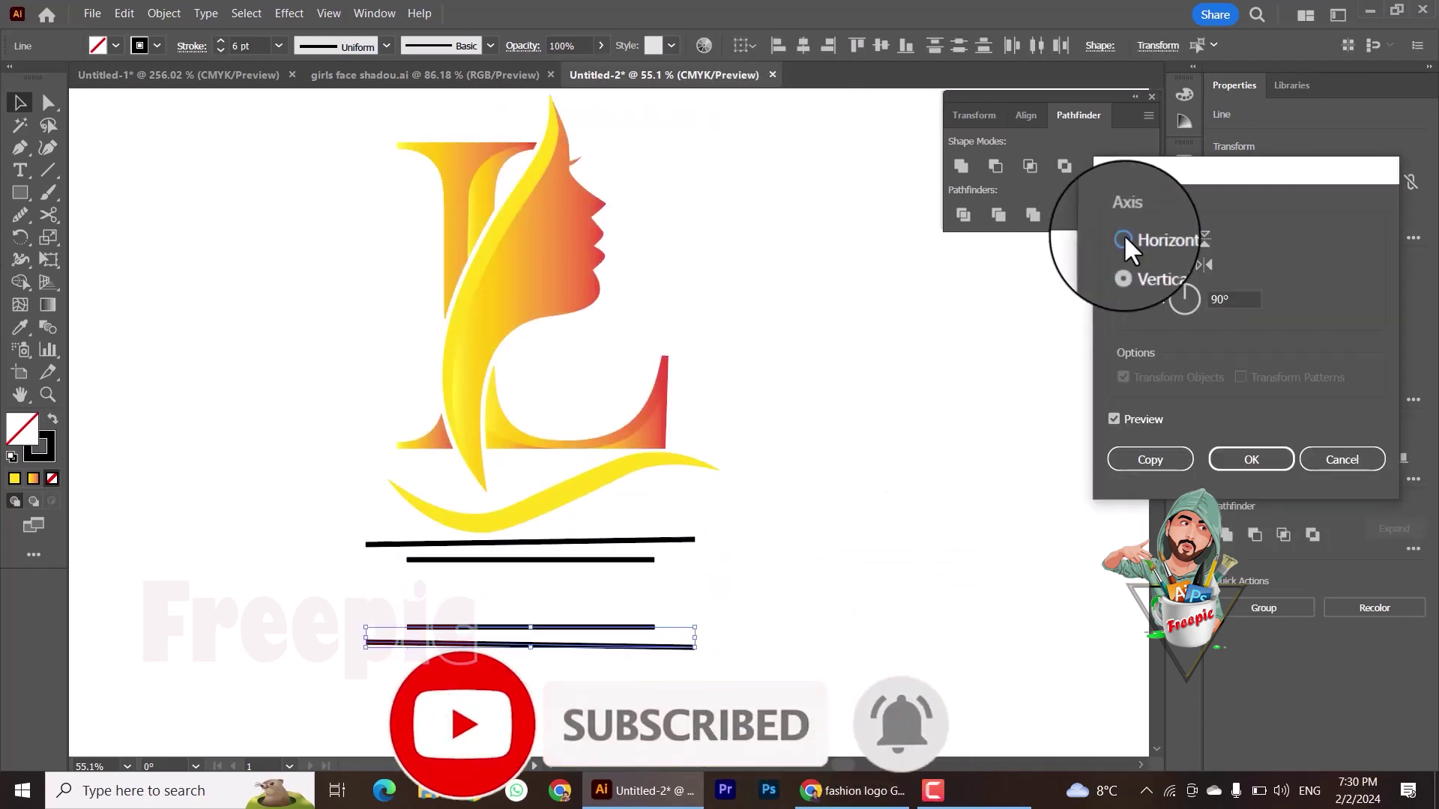
click(1256, 461)
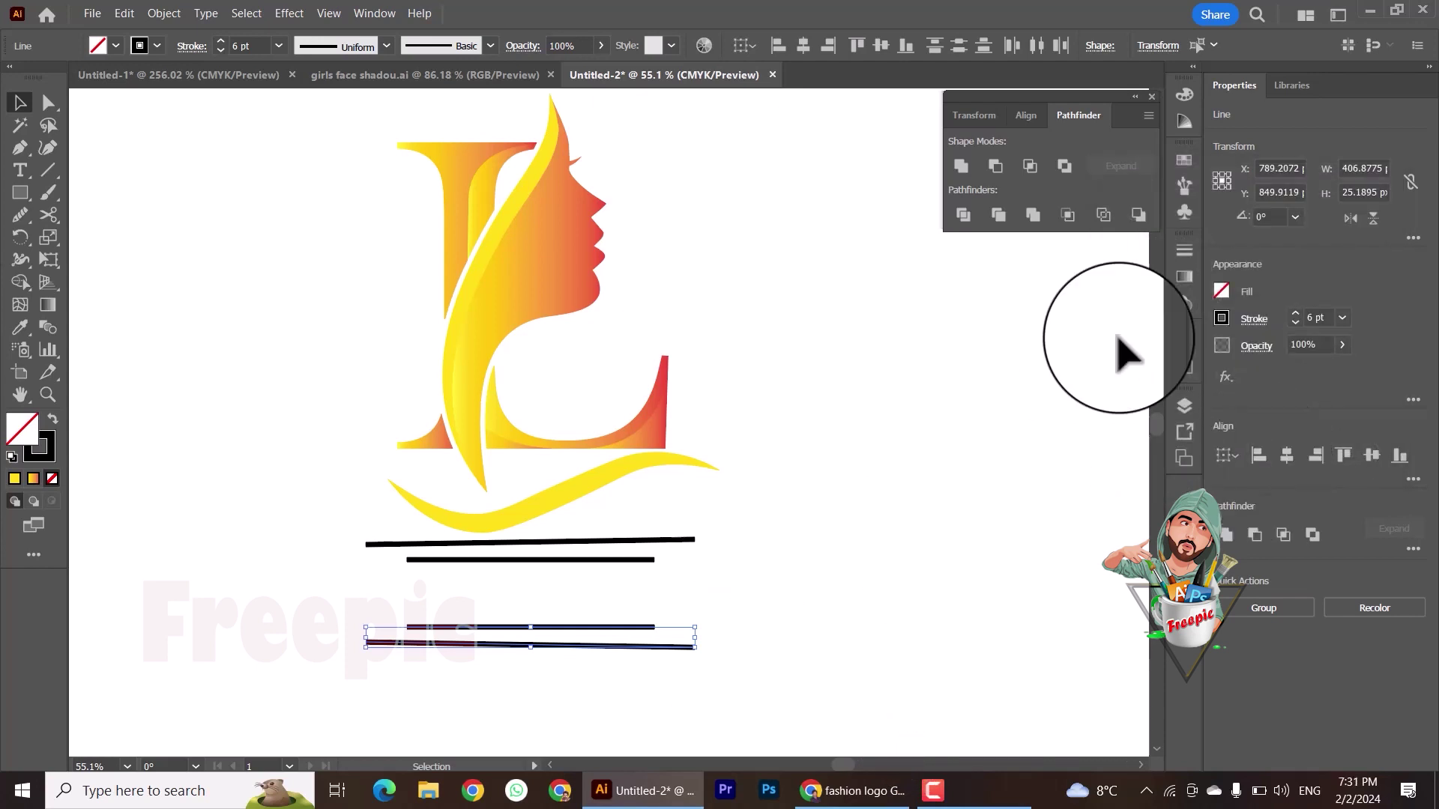
shift+click(550, 643)
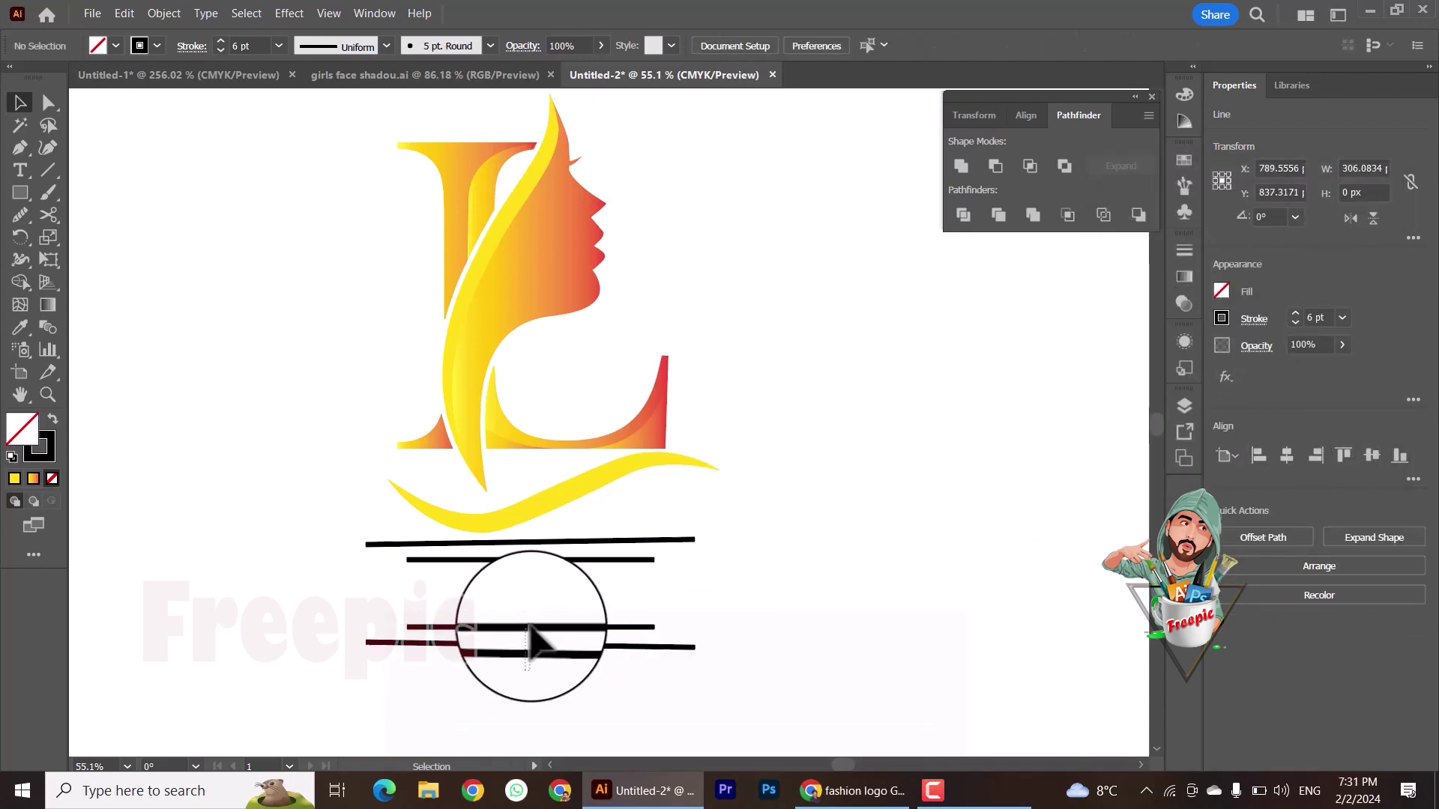
drag(531, 640, 558, 651)
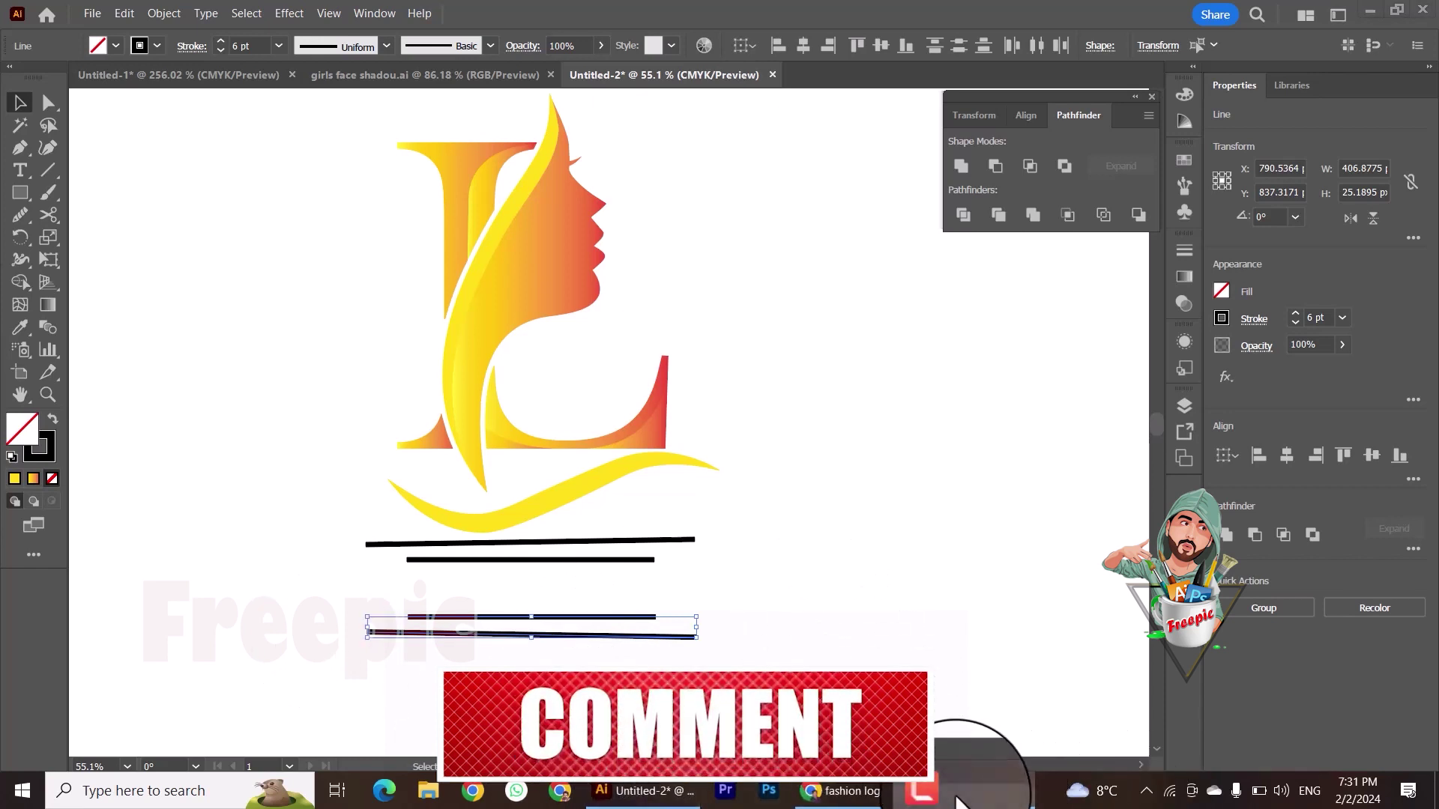
Step: Add a 48 pt text object below the lines and type the wordmark text
key(t)
click(430, 588)
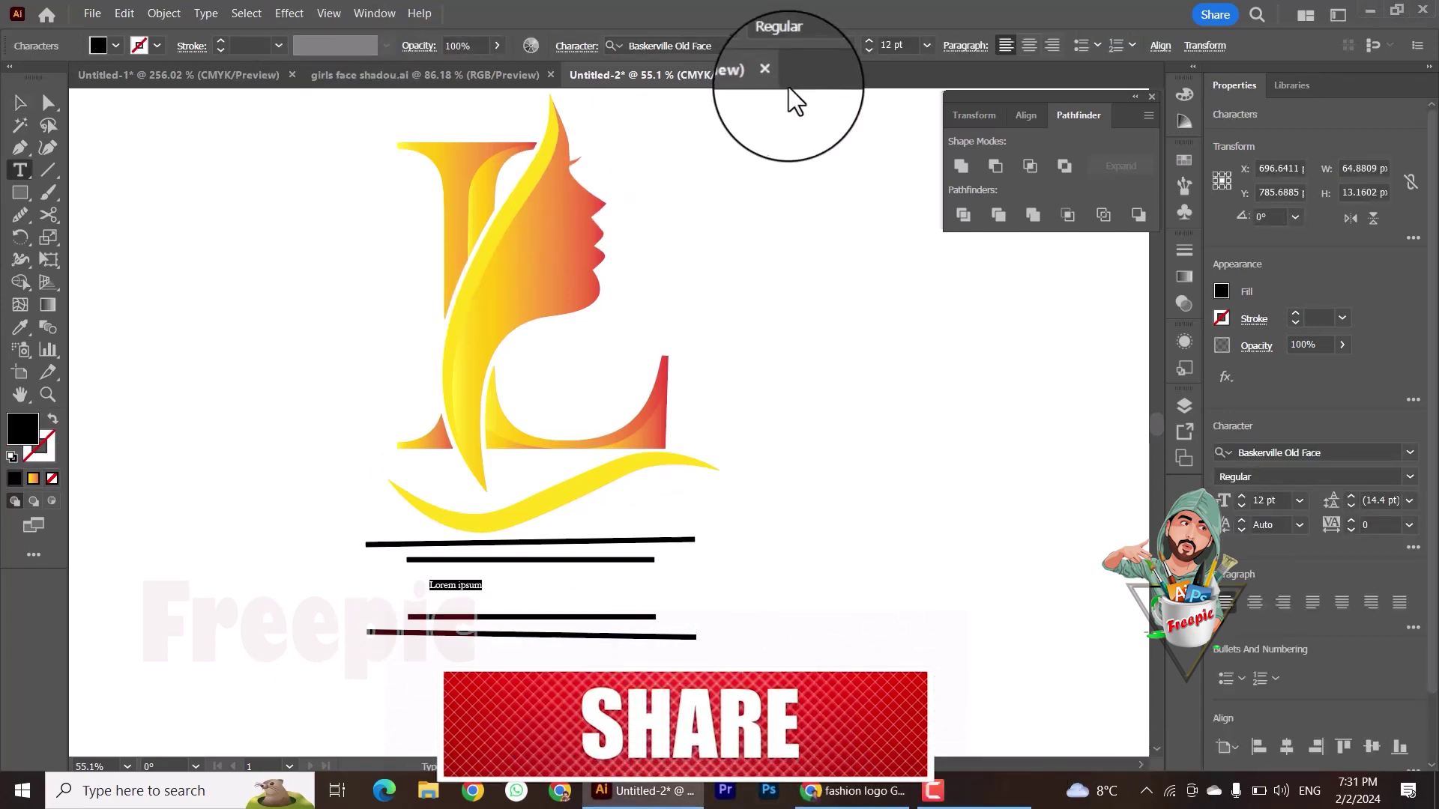
click(868, 51)
click(927, 46)
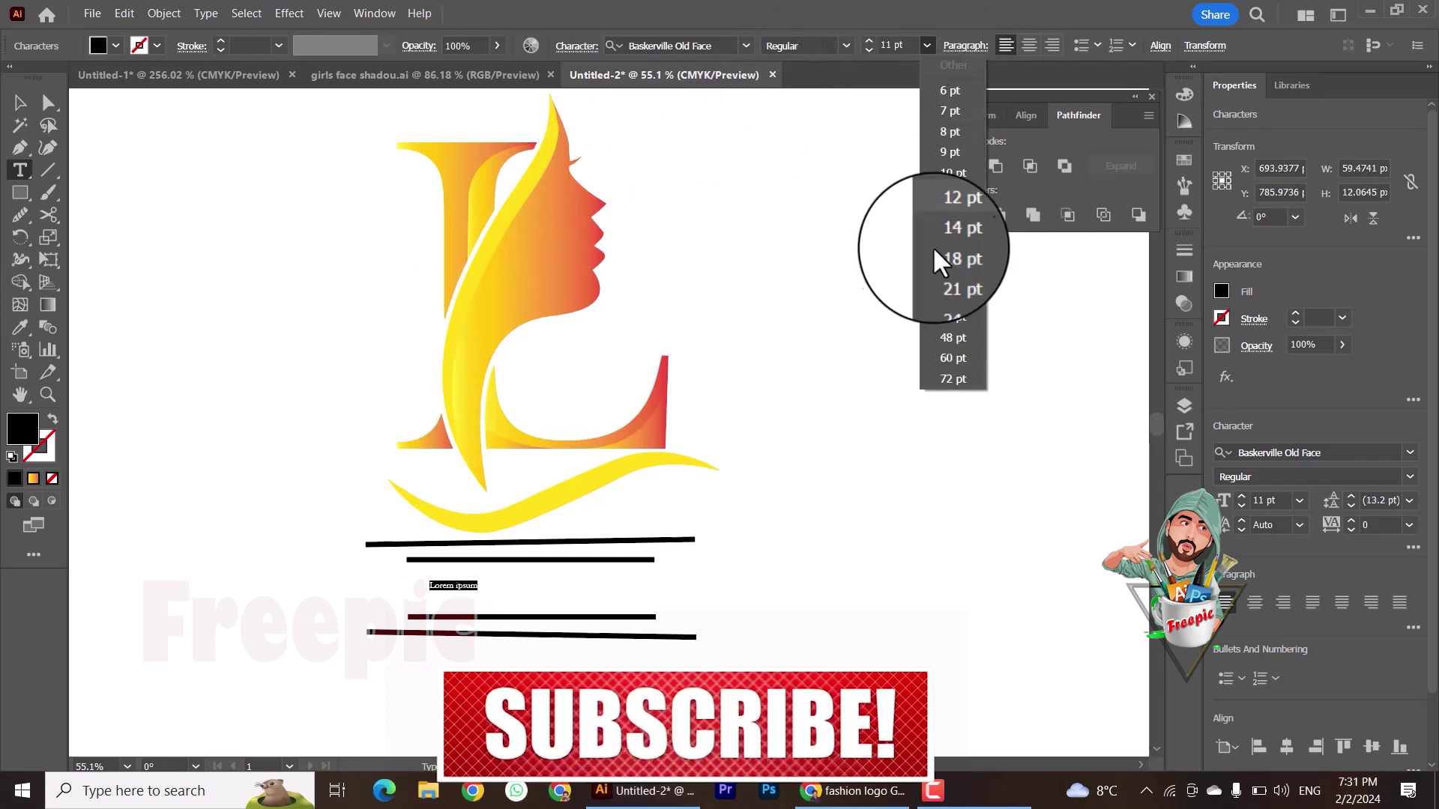
click(939, 337)
key(BackSpace)
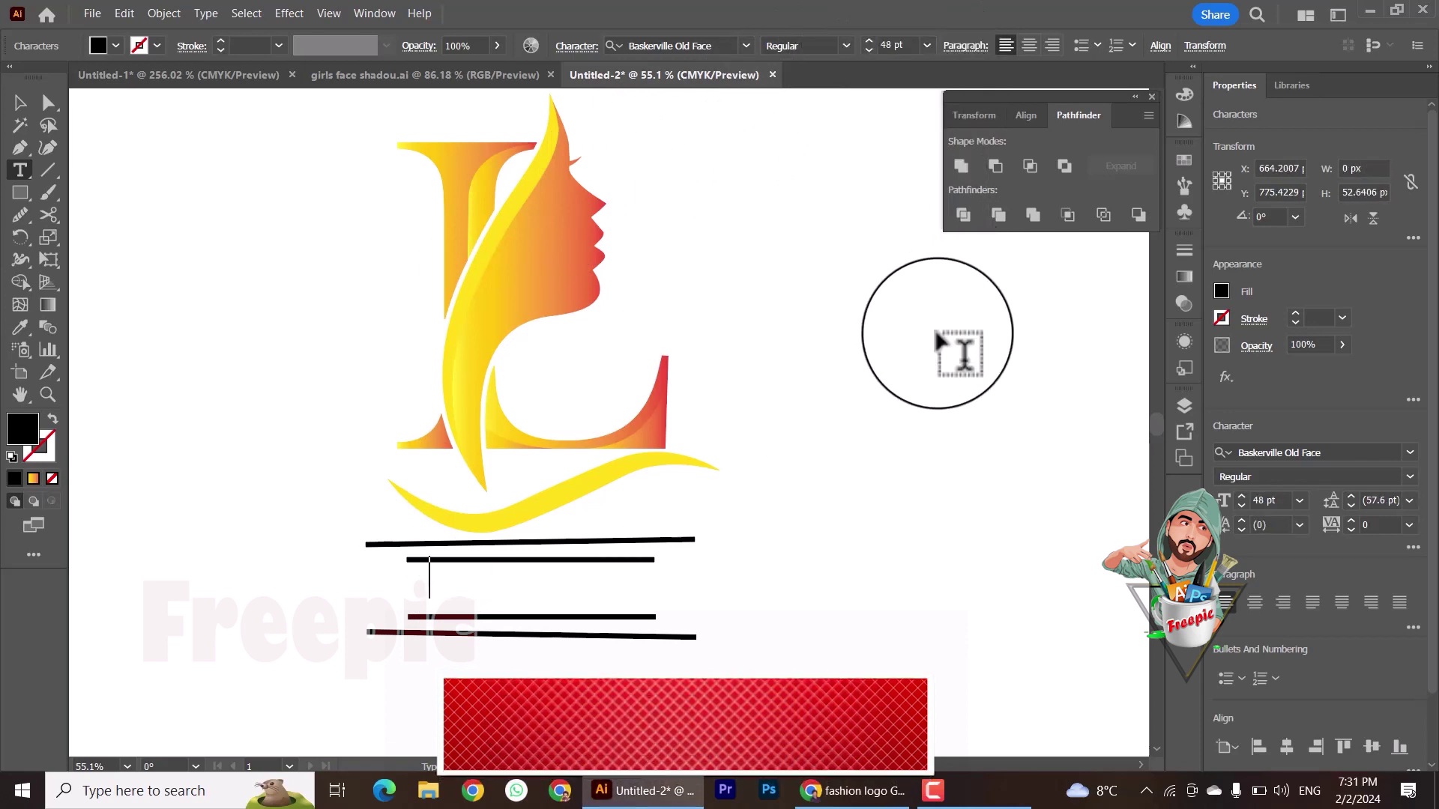
text(BARAND FREEPI)
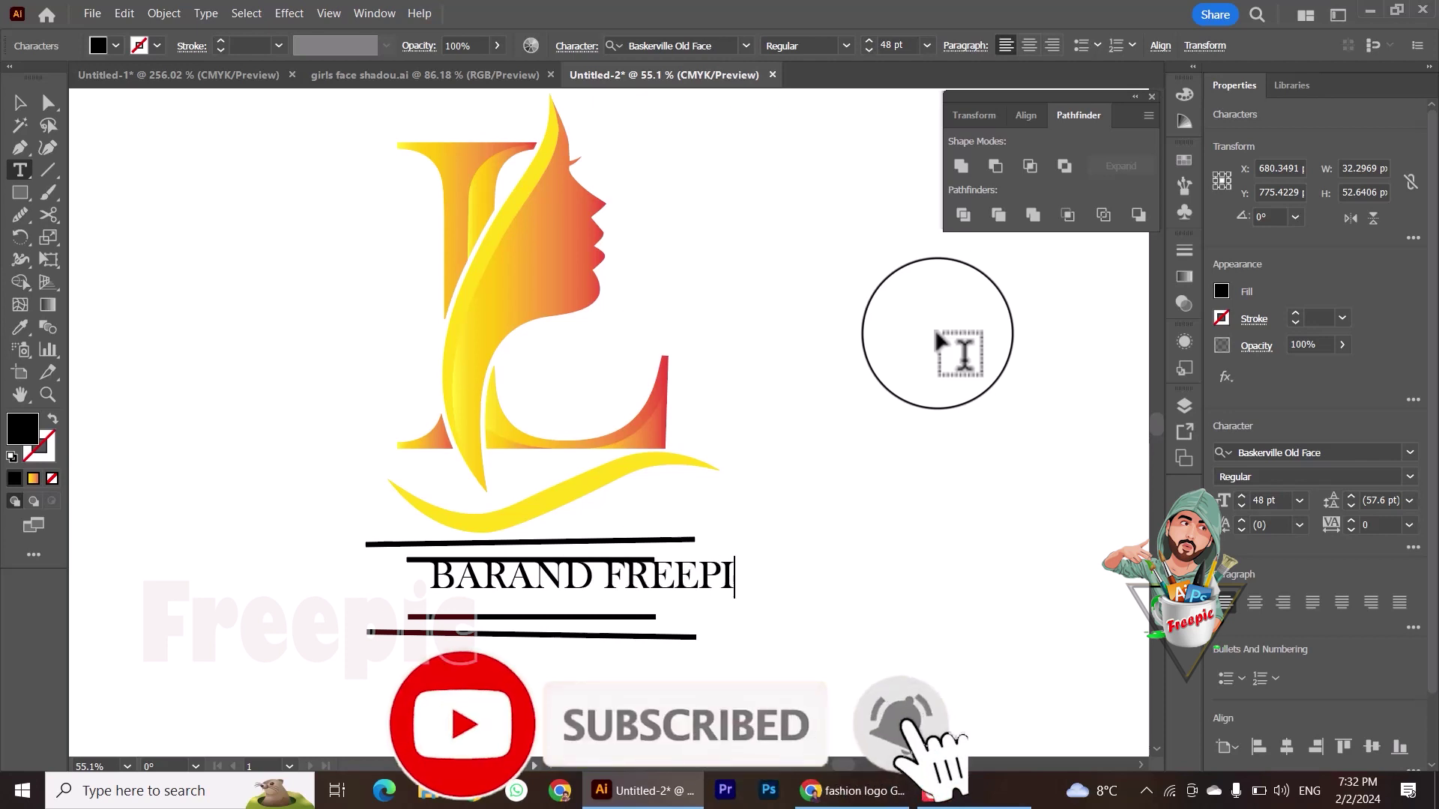
text(C)
Step: Move the BARAND FREEPIC text left beneath the lines, then highlight the word FREEPIC
click(20, 102)
drag(594, 600, 485, 591)
click(198, 606)
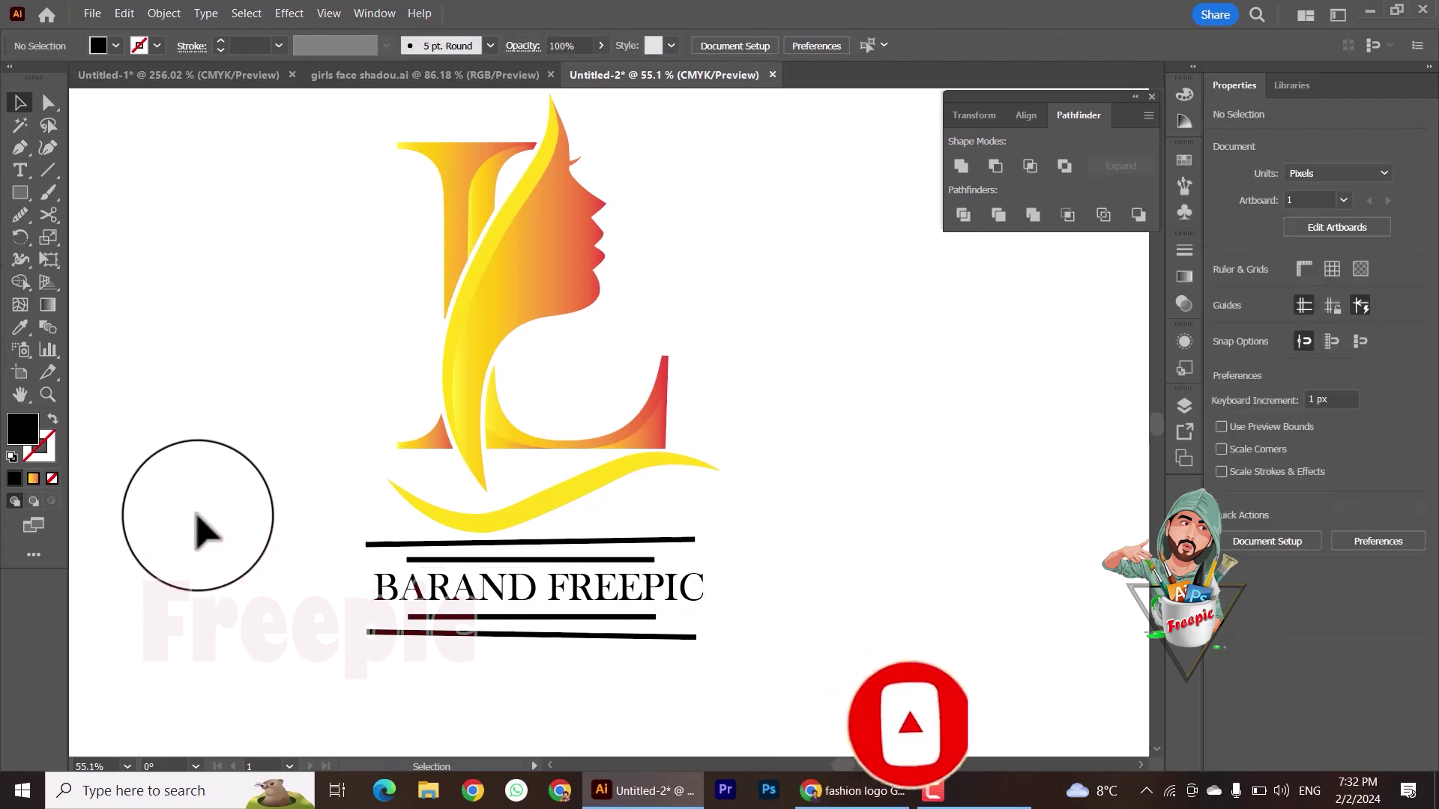
click(563, 594)
click(19, 170)
click(495, 584)
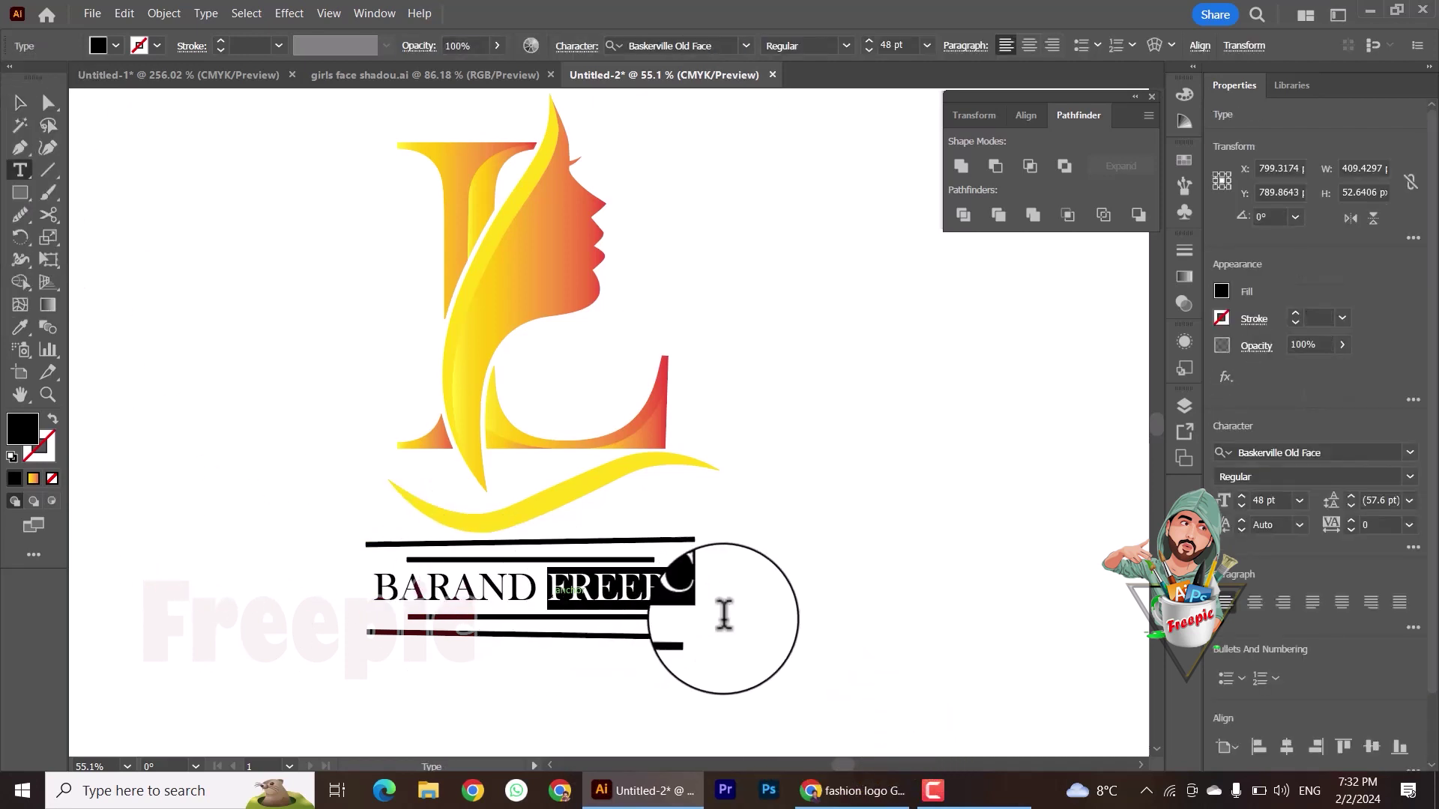
Step: Centre BARAND between the line pairs and raise its tracking to about 239
click(20, 103)
drag(442, 588, 541, 599)
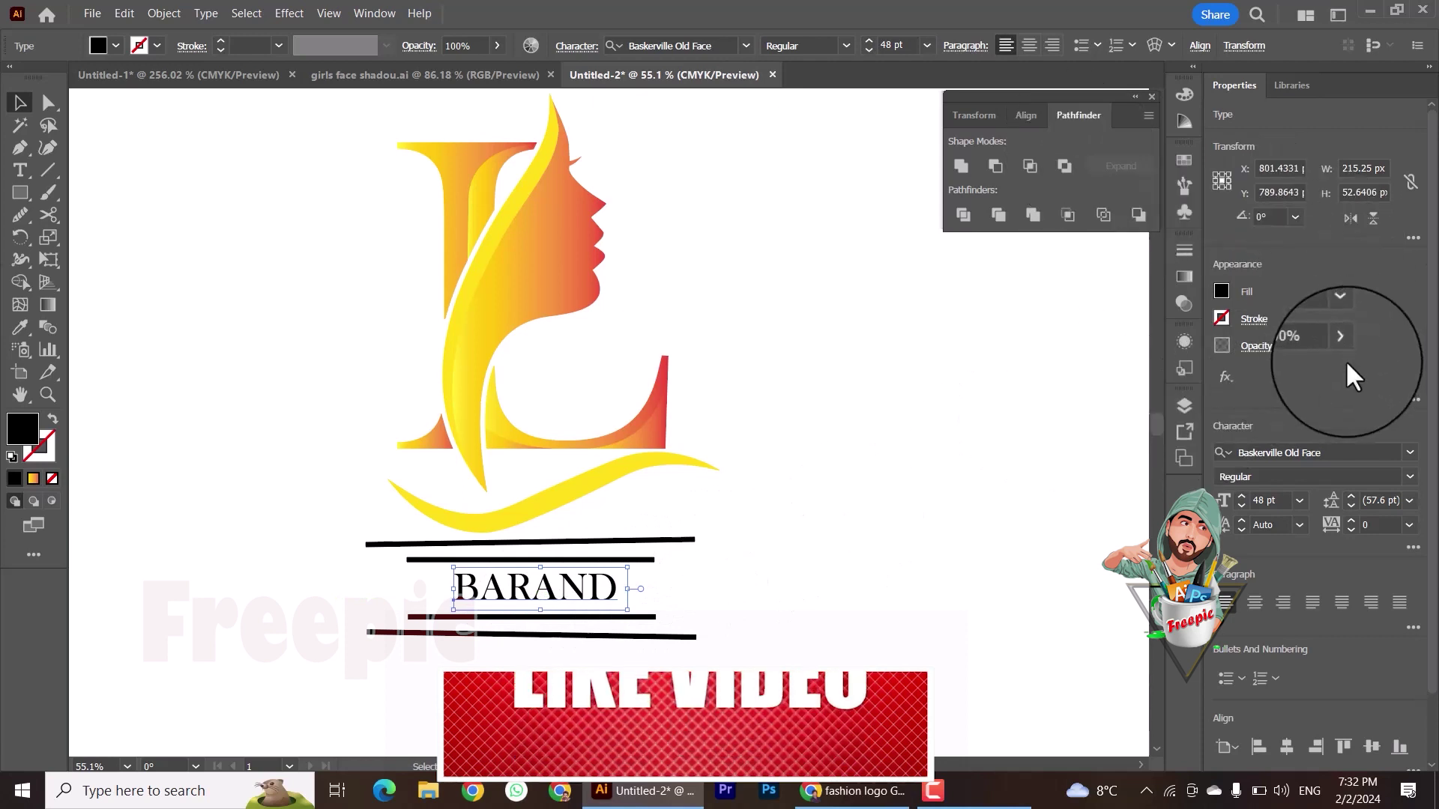
click(1348, 519)
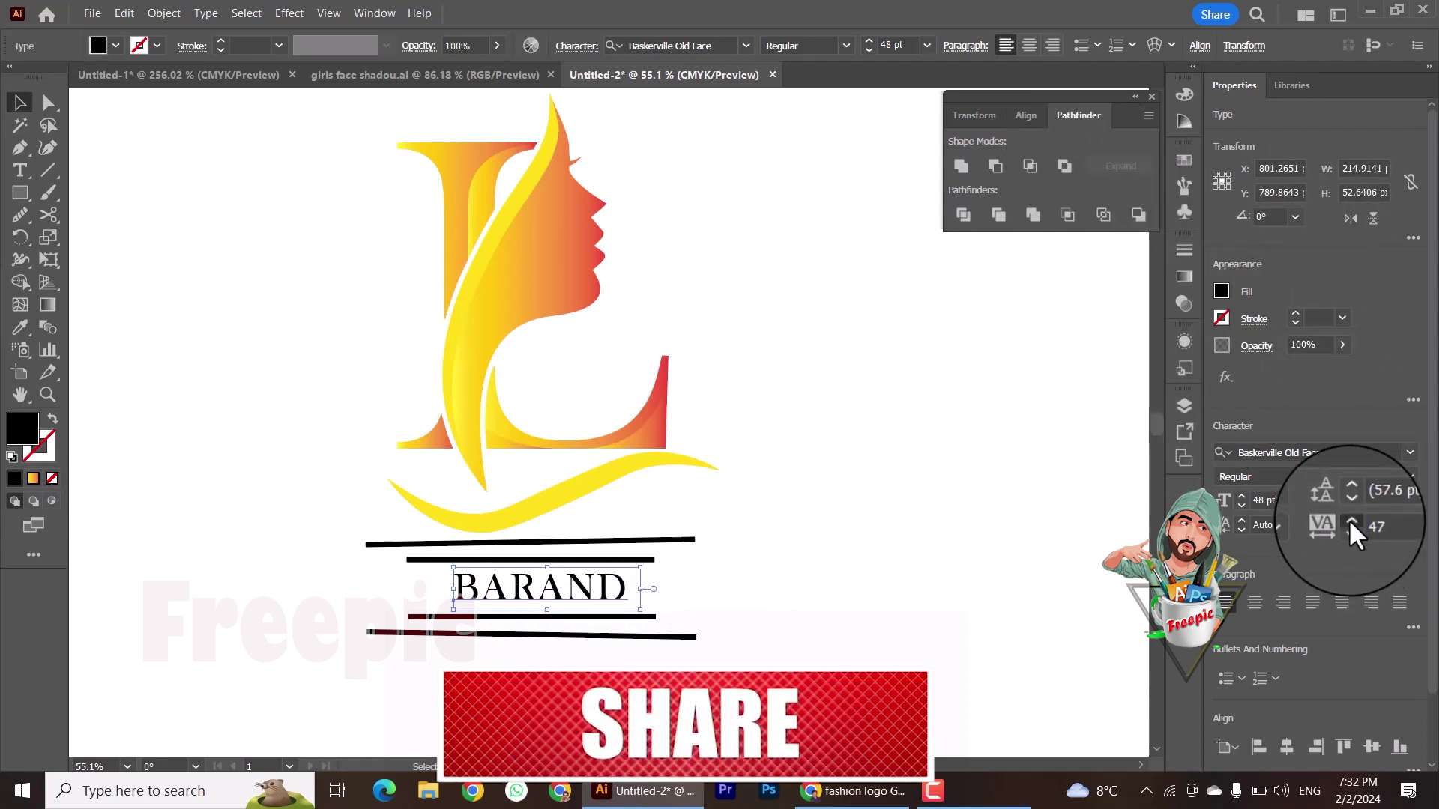
click(1348, 520)
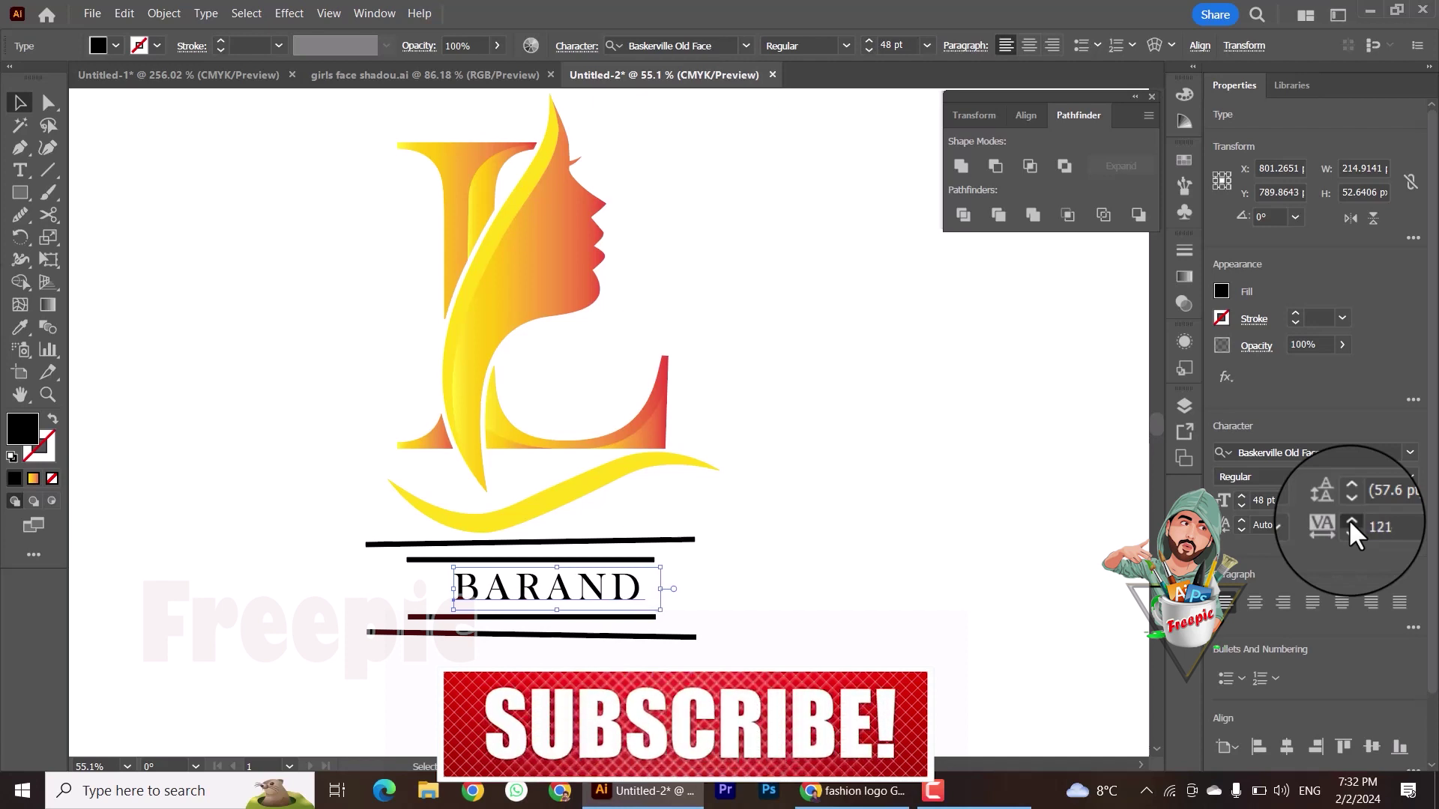
click(1349, 520)
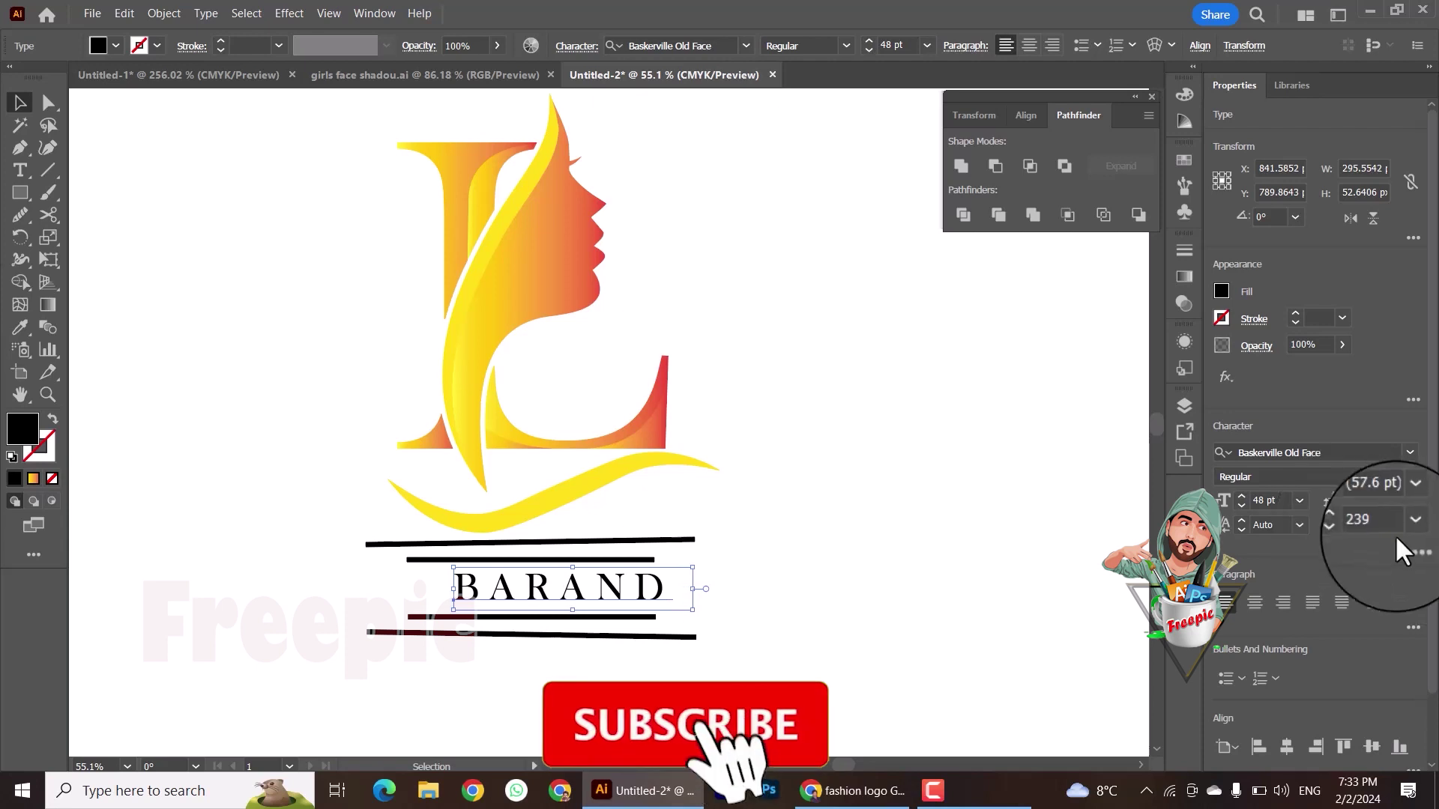
click(746, 610)
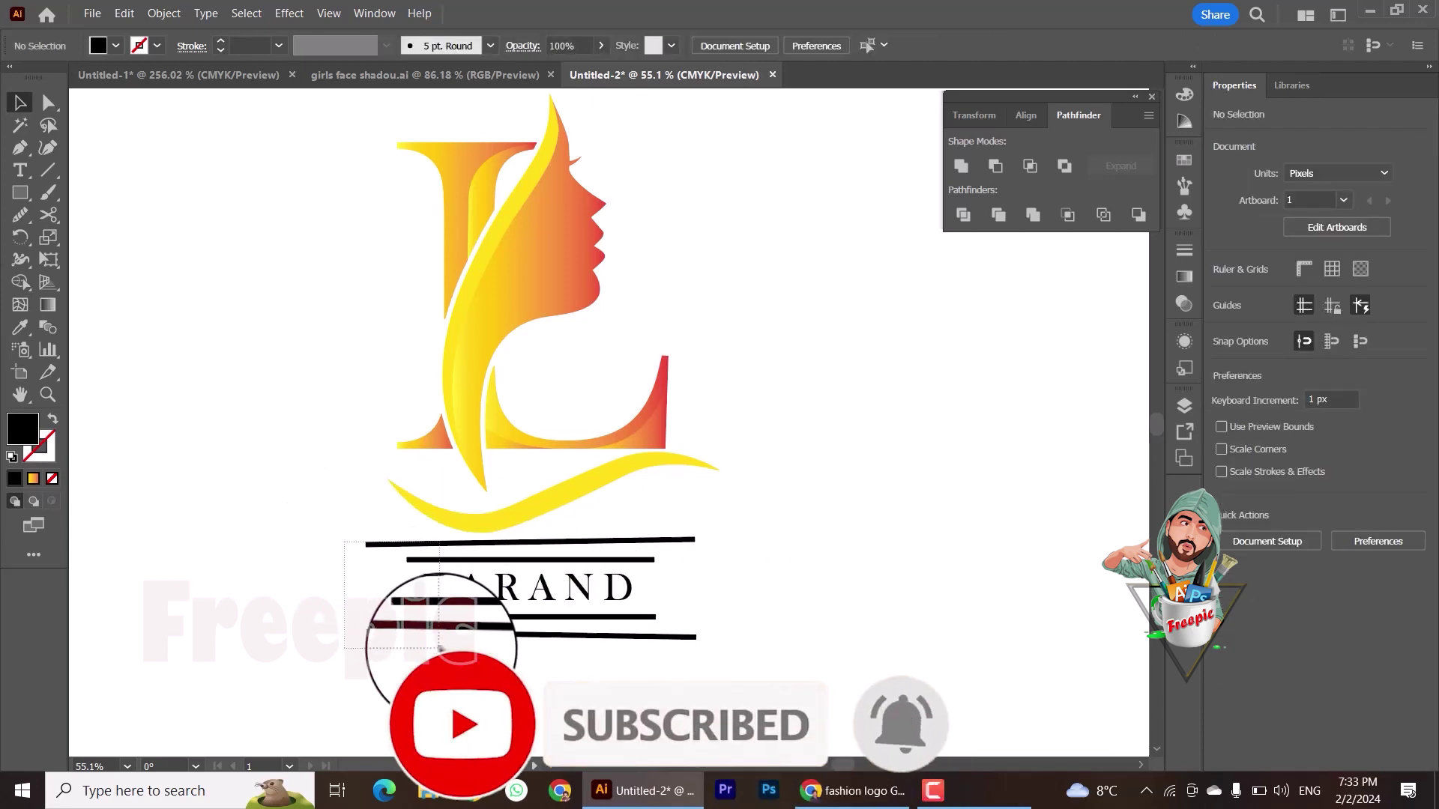
Step: Set the wordmark's fill colour and give the upper pair of lines a dark blue stroke
drag(338, 621, 401, 578)
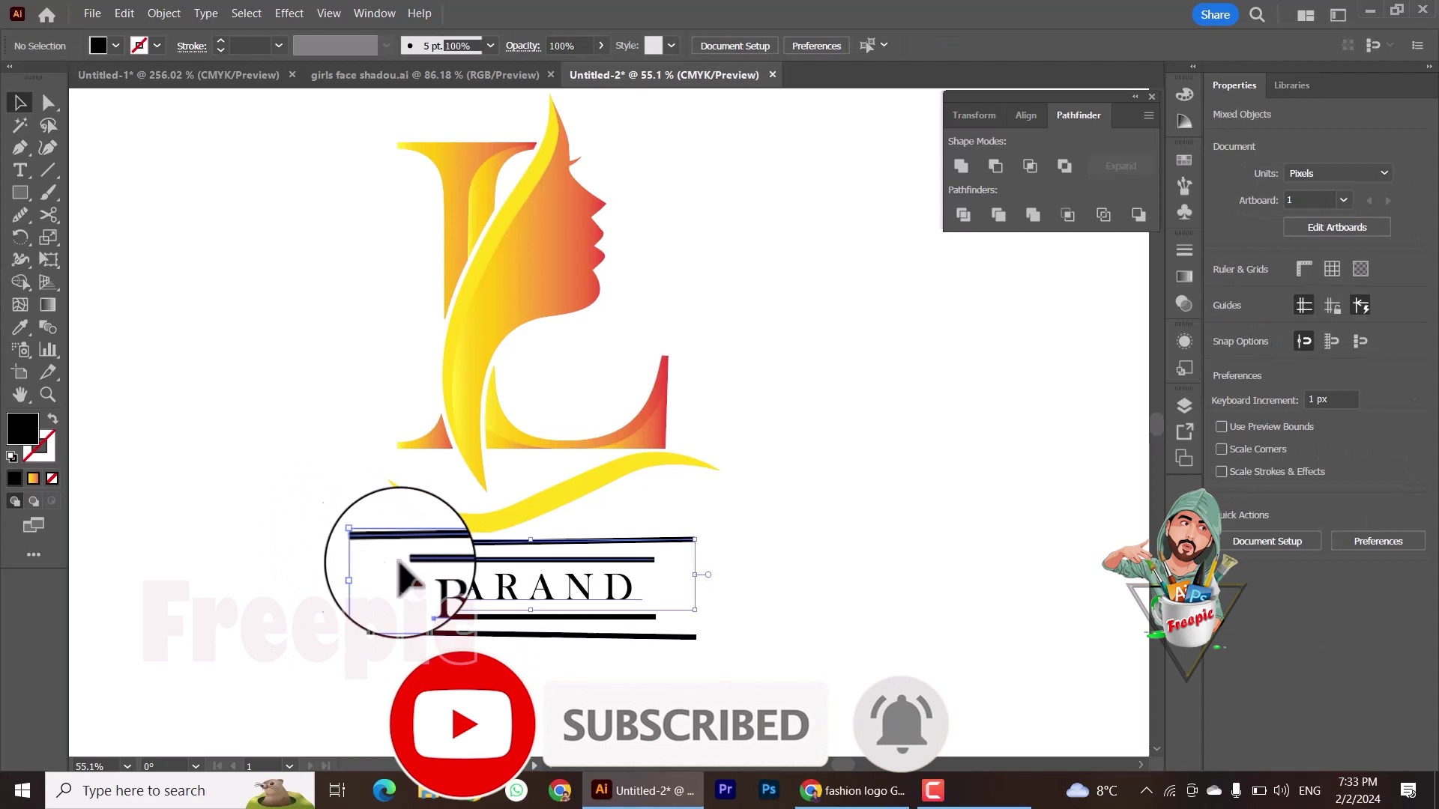
click(114, 45)
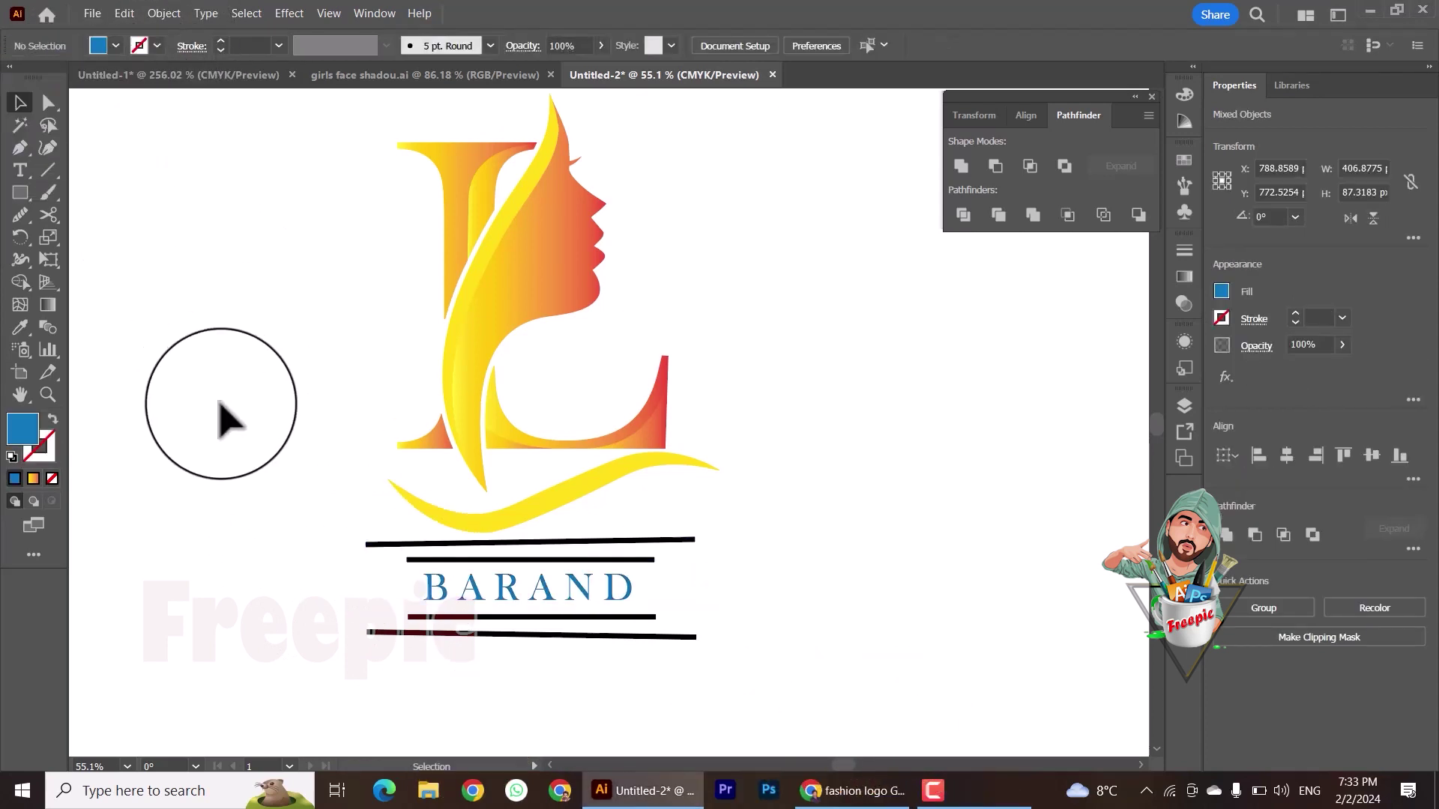
drag(329, 514, 420, 562)
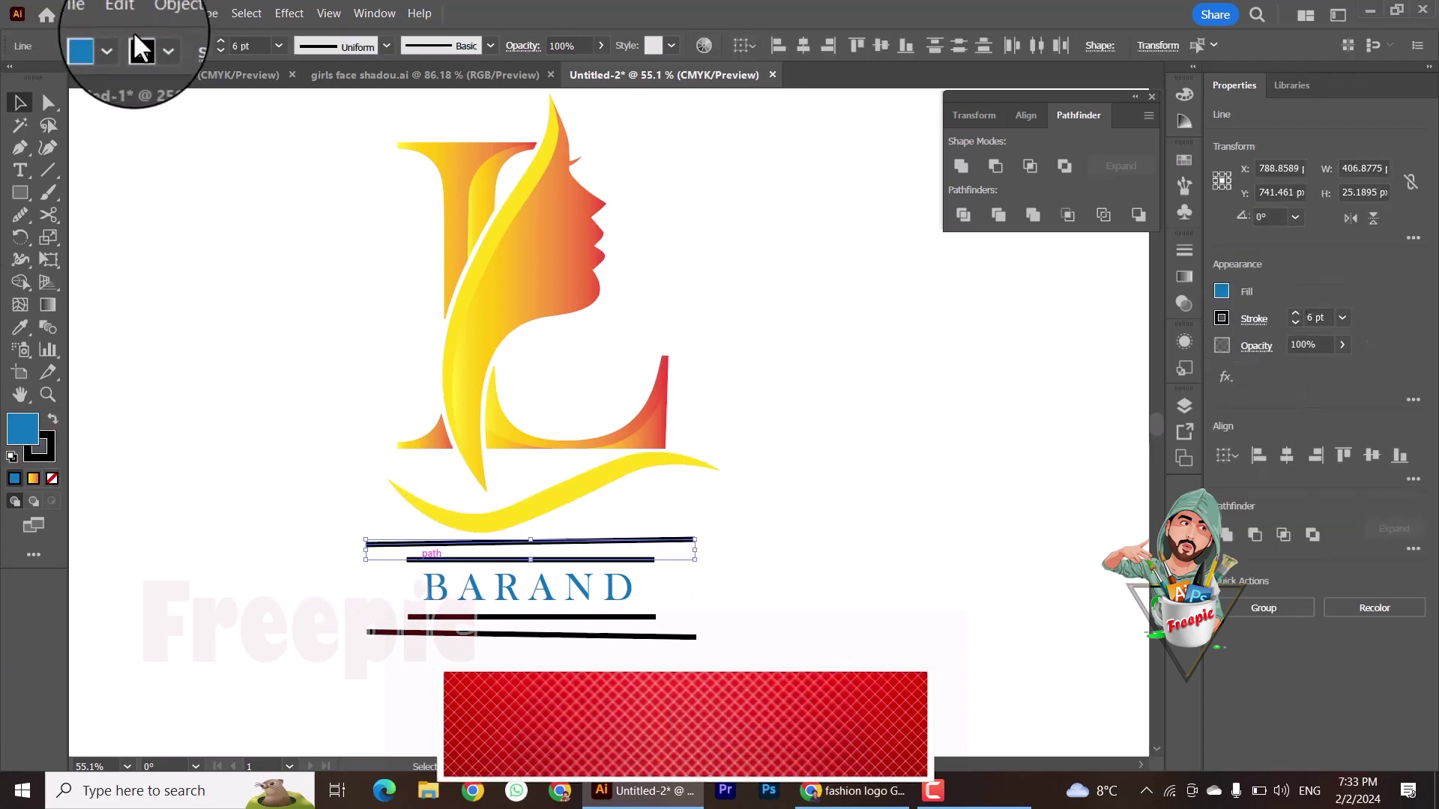
click(141, 49)
click(84, 105)
Step: Give the lower pair of lines the same dark blue colour
click(300, 449)
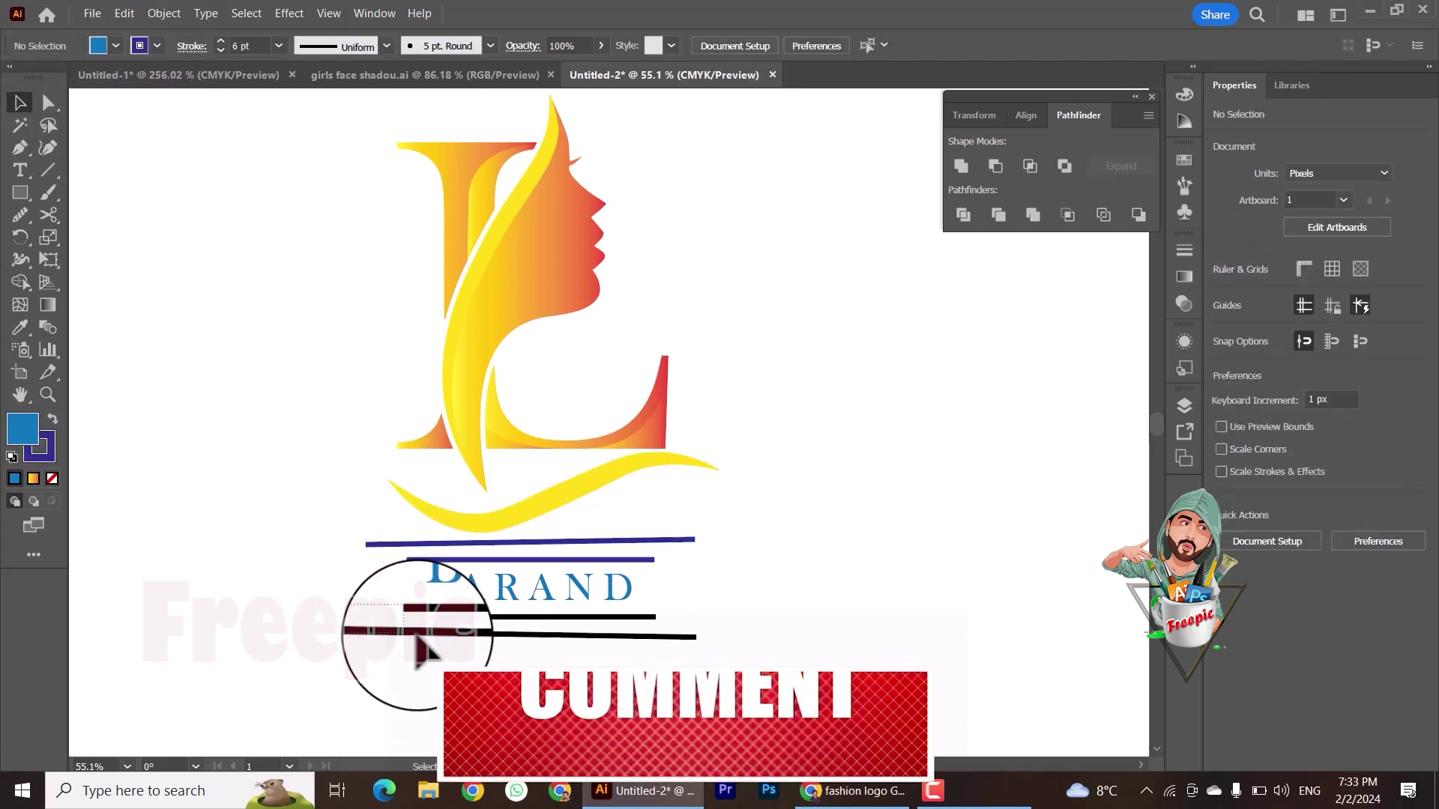
click(116, 46)
click(22, 71)
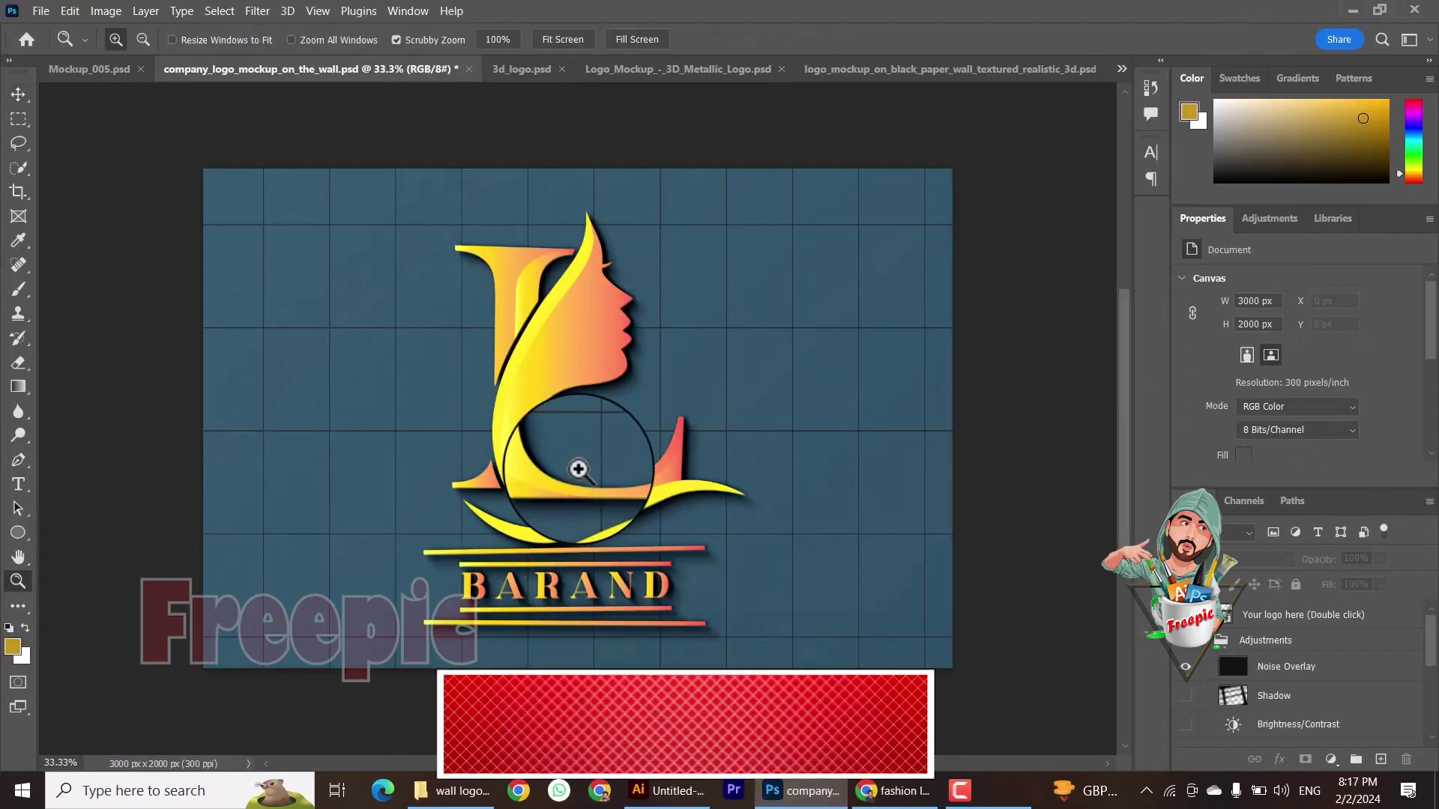
click(578, 469)
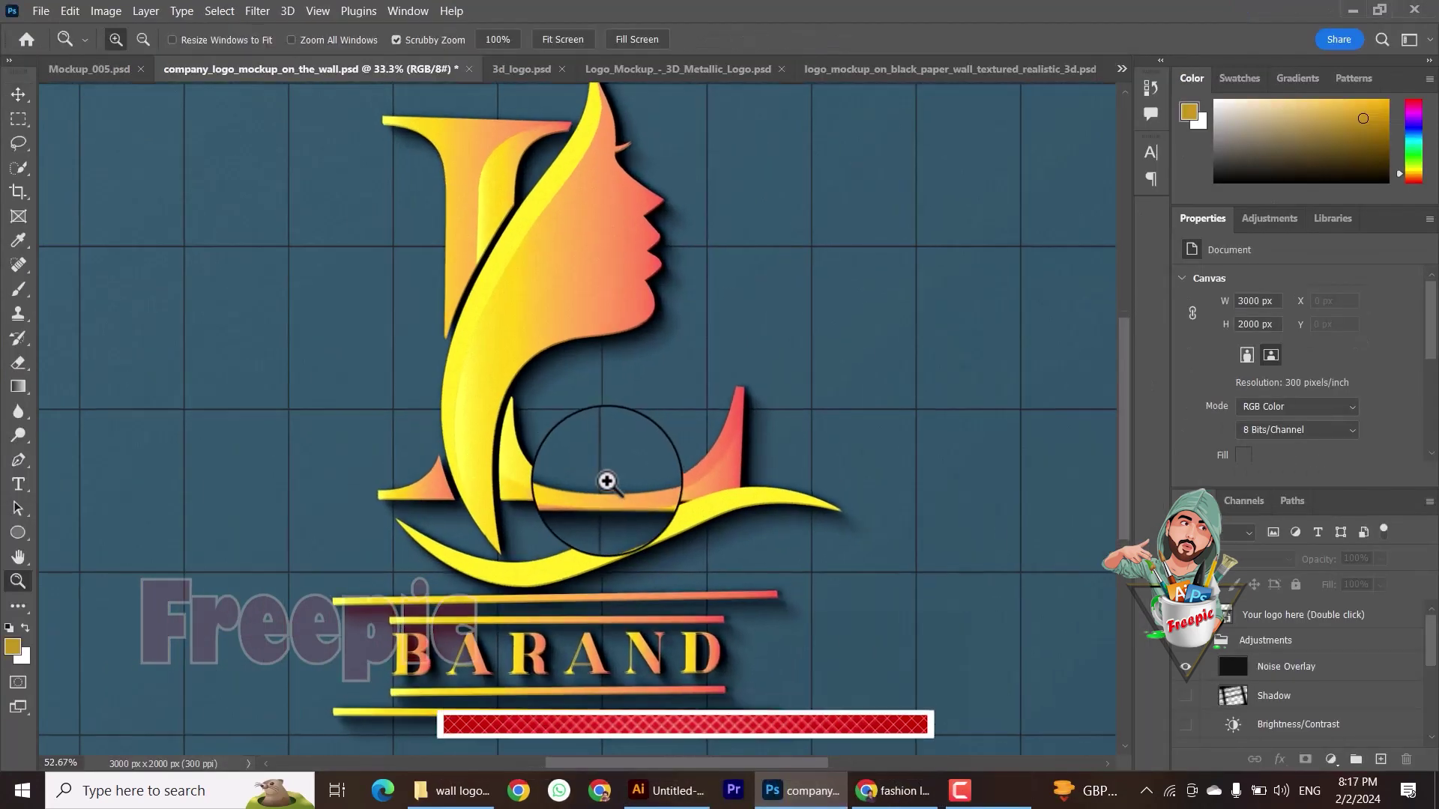